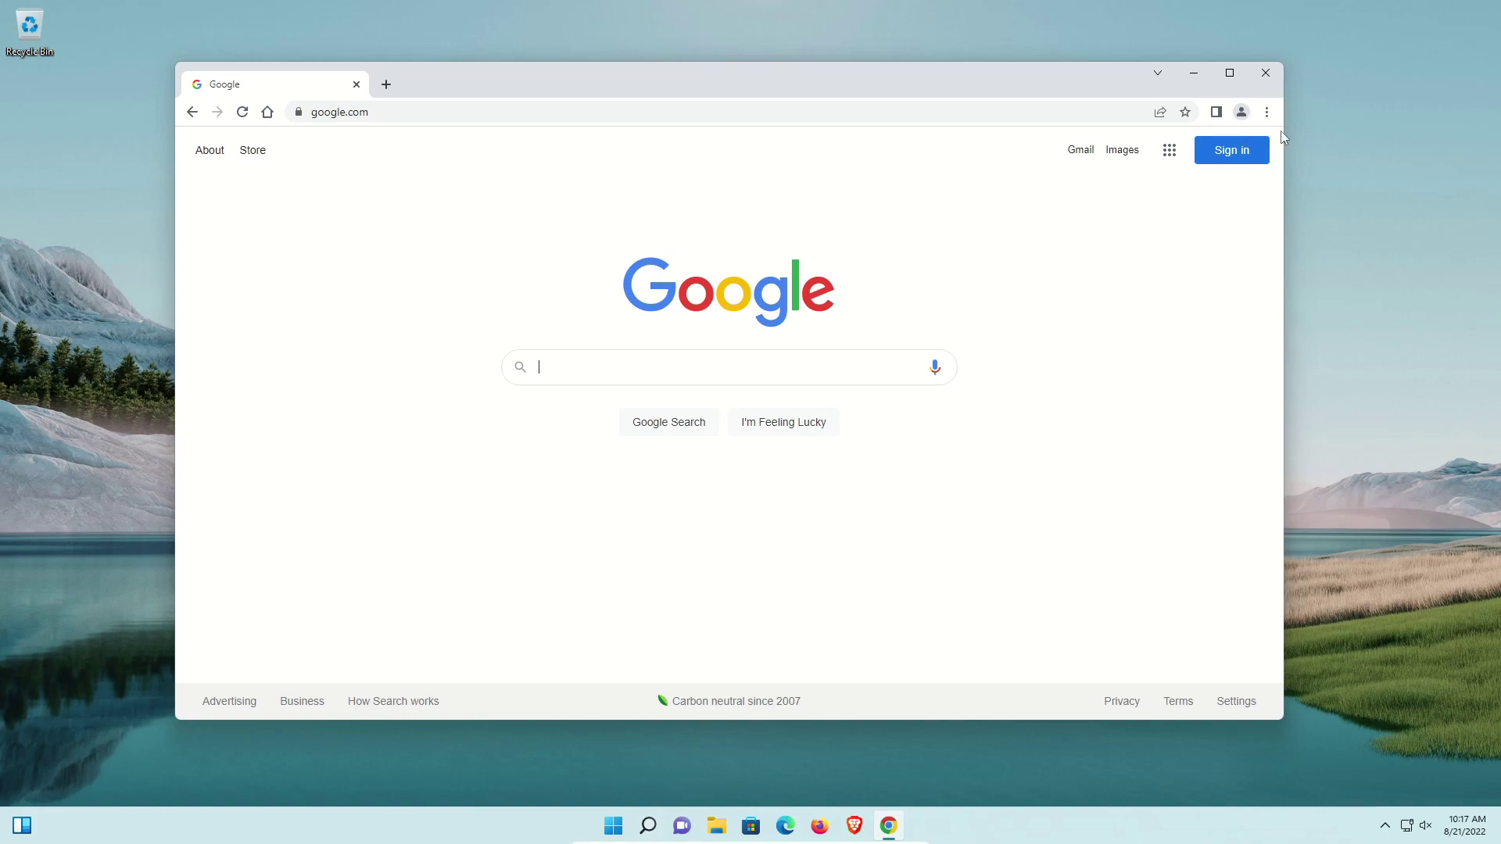
# Step: Open the About Google Chrome page to check the browser for updates
pyautogui.click(1267, 111)
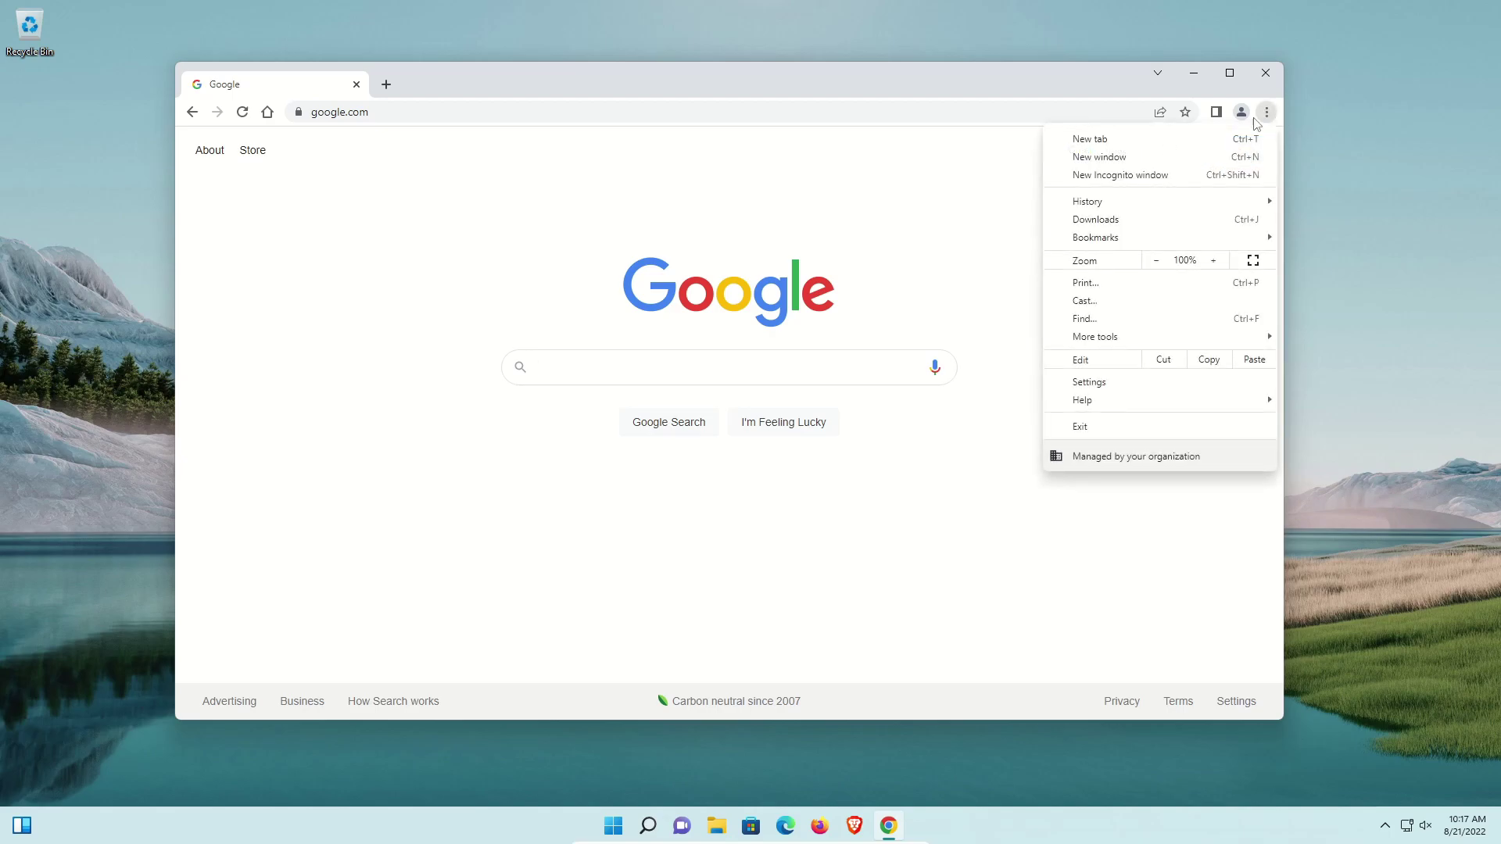
pyautogui.moveTo(1155, 401)
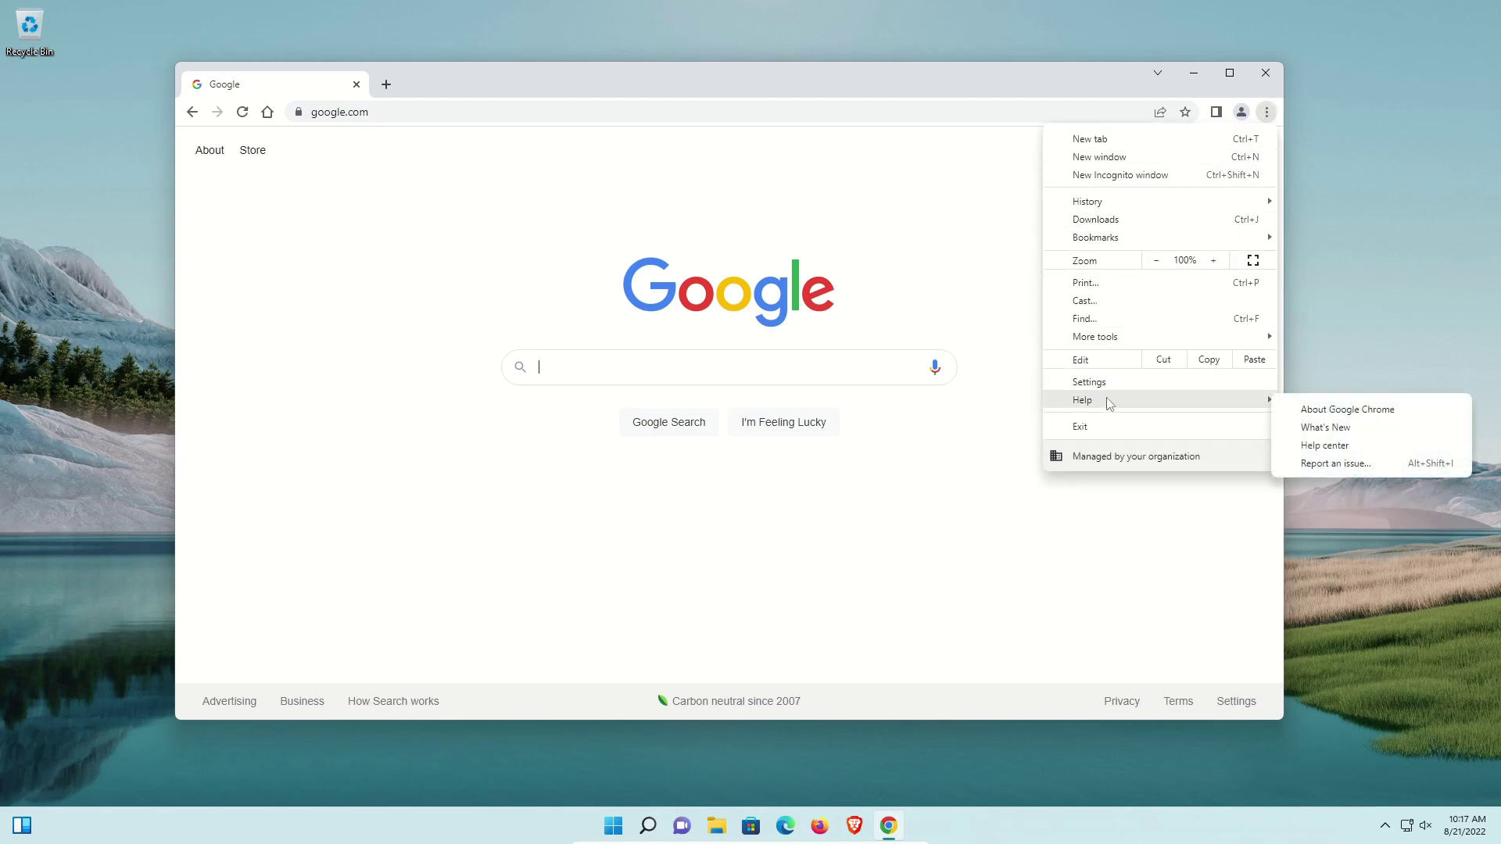
pyautogui.click(1299, 411)
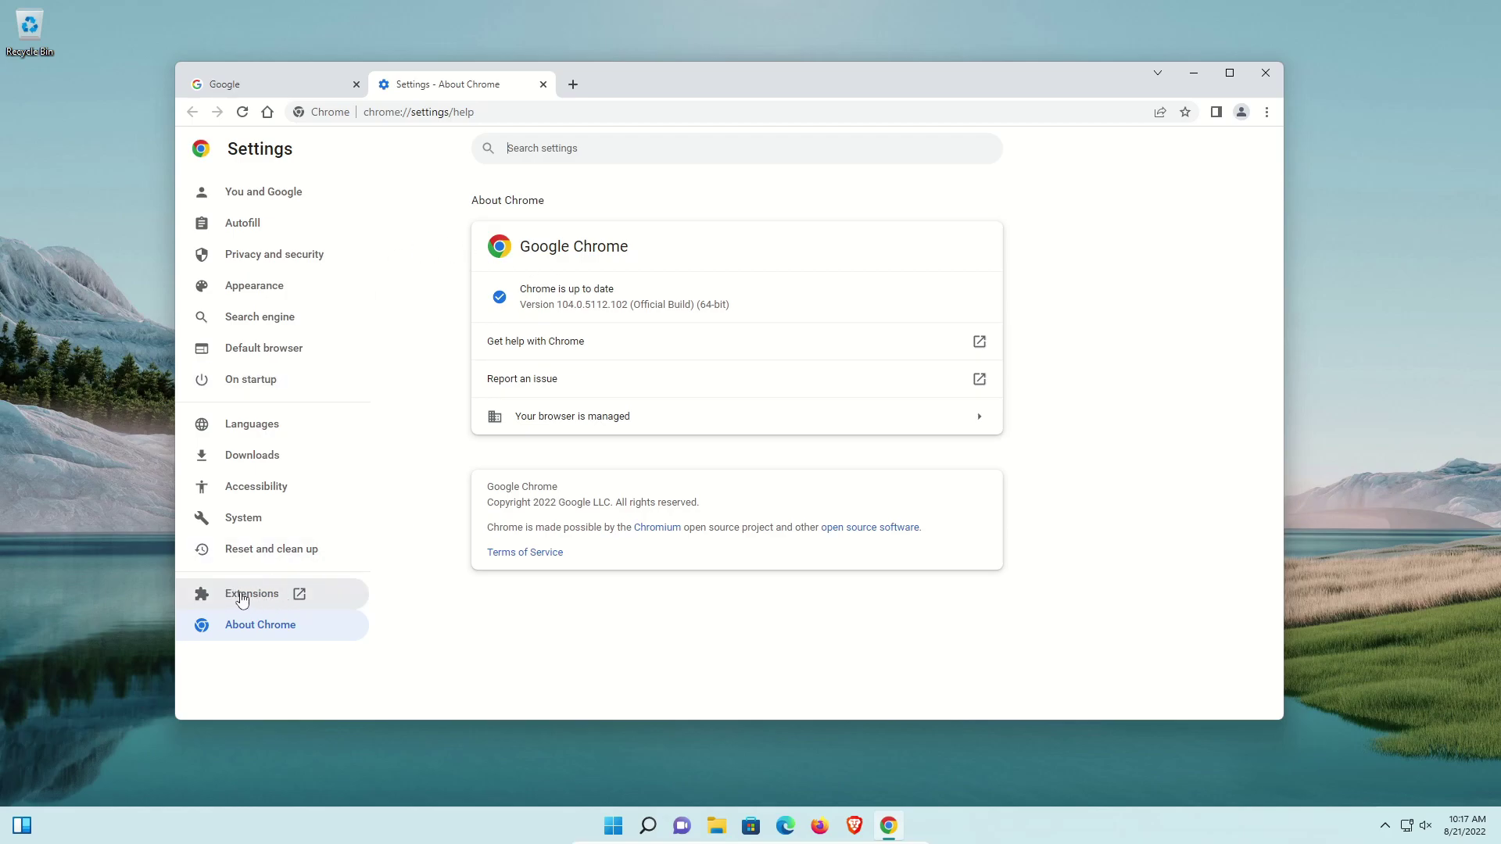
# Step: Turn on Developer mode on the Extensions page and update the installed extensions
pyautogui.click(254, 596)
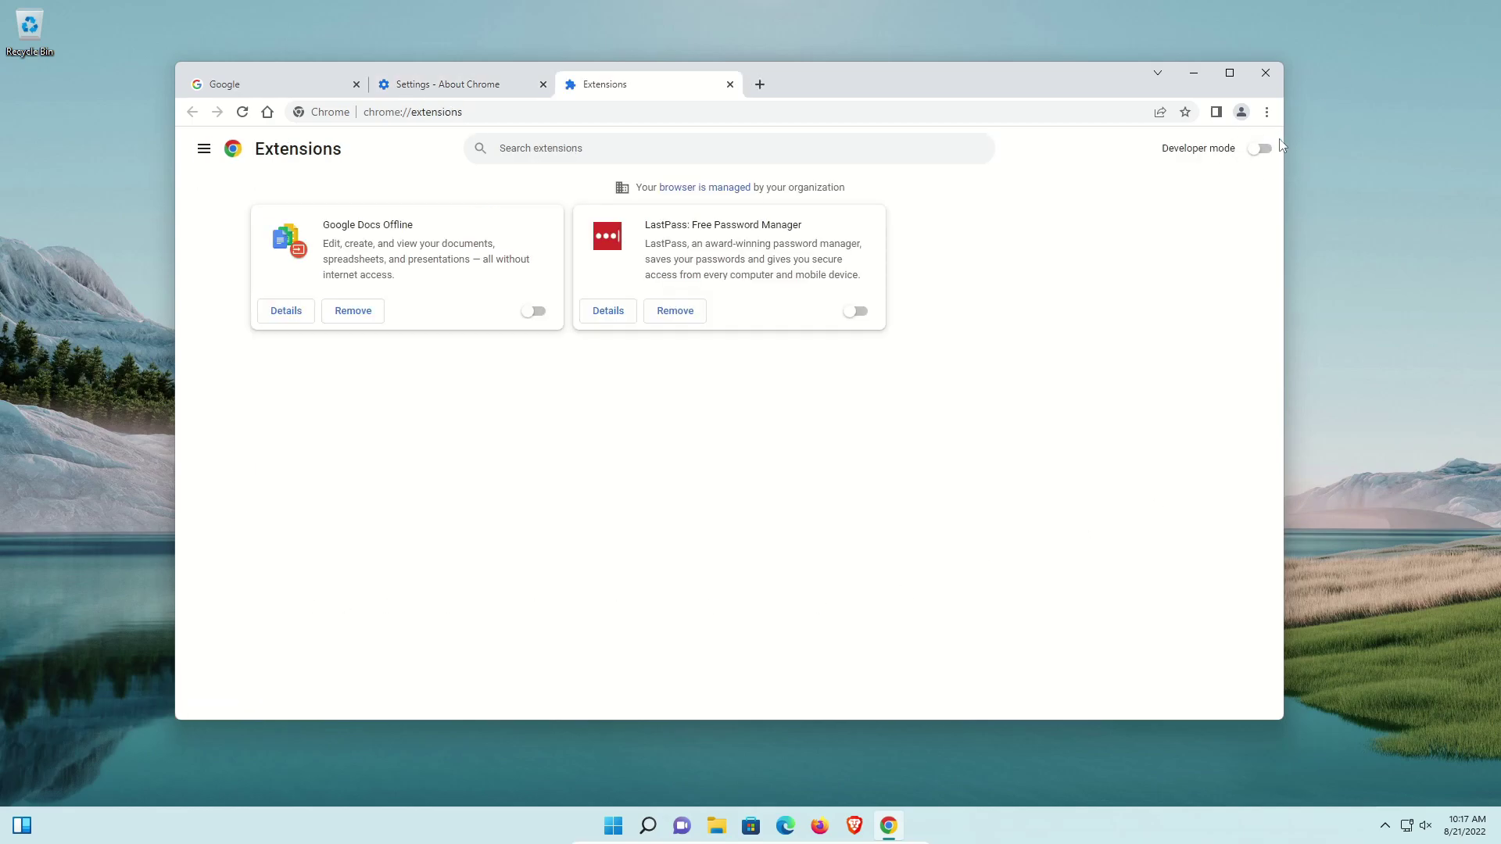
pyautogui.click(1264, 150)
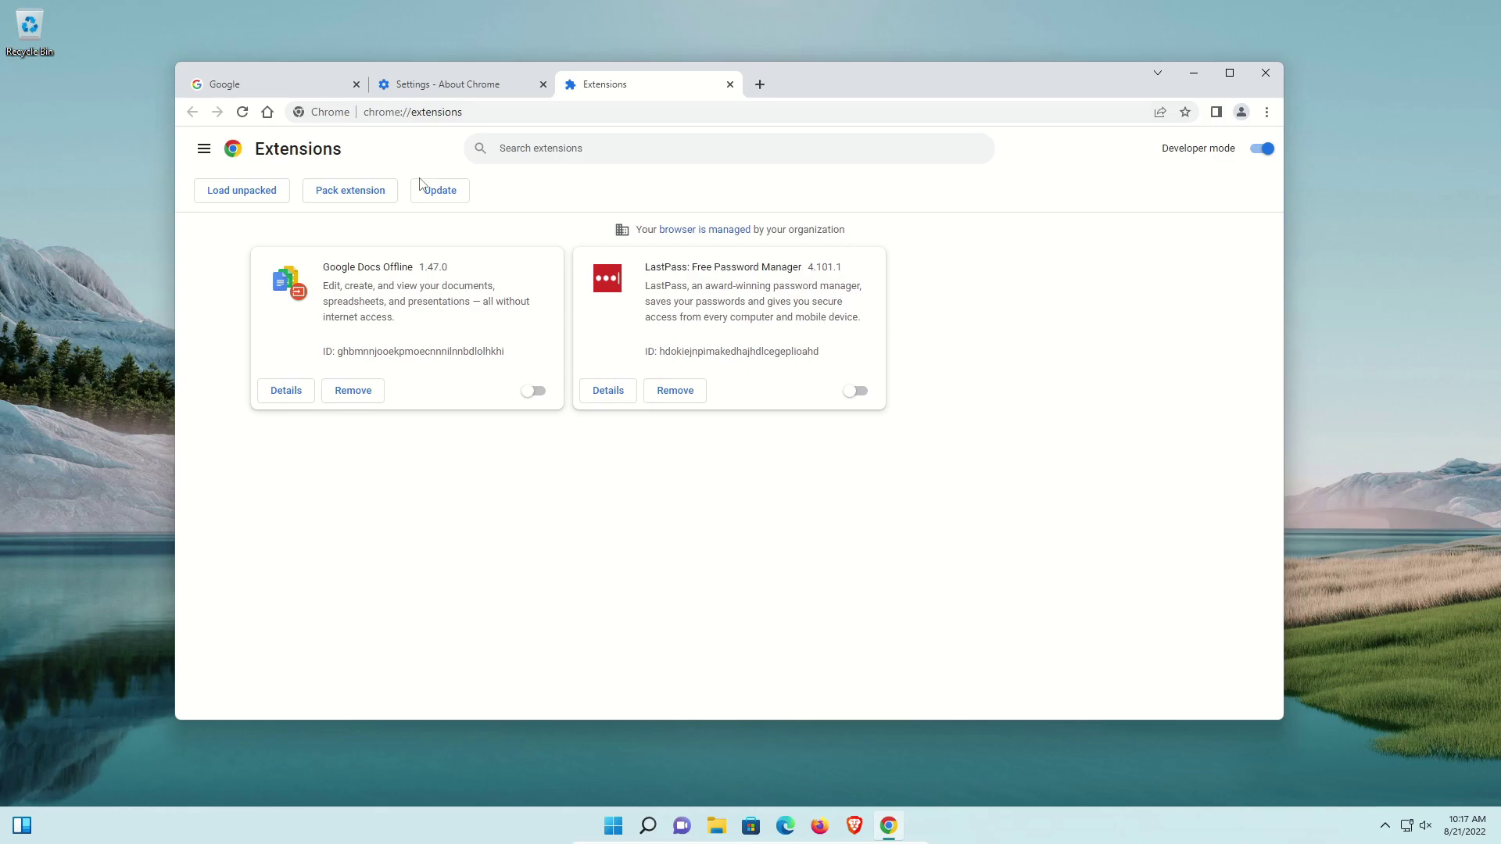
pyautogui.click(449, 197)
# Step: Review the installed extensions and switch the LastPass: Free Password Manager extension on and back off
pyautogui.moveTo(323, 266); pyautogui.dragTo(393, 262)
pyautogui.moveTo(682, 266); pyautogui.dragTo(785, 267)
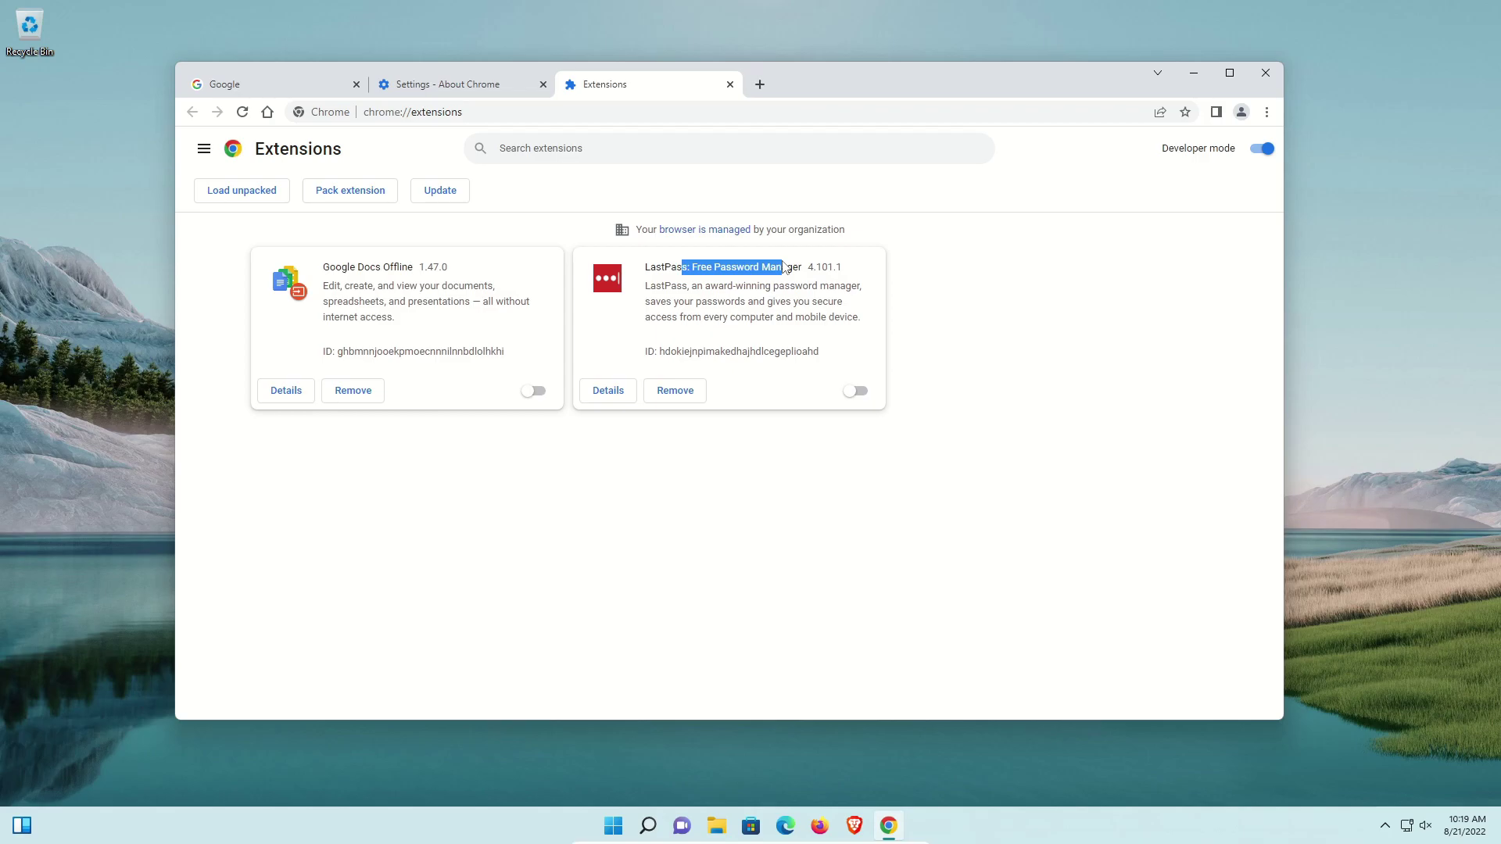
pyautogui.click(957, 274)
pyautogui.click(853, 397)
pyautogui.click(851, 396)
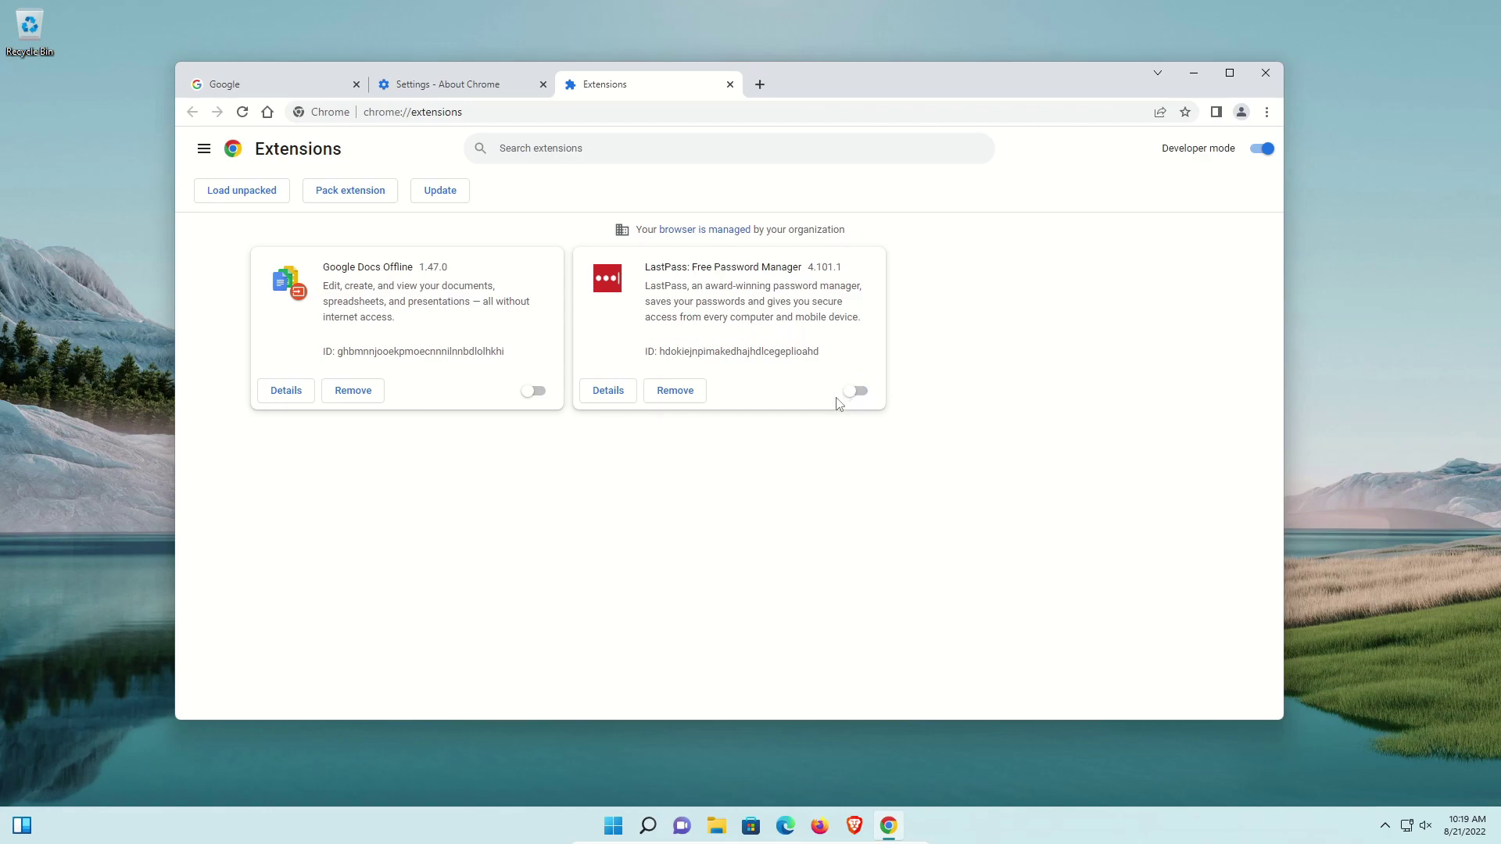
# Step: View the You and Google settings and the profile's sync options
pyautogui.click(1268, 113)
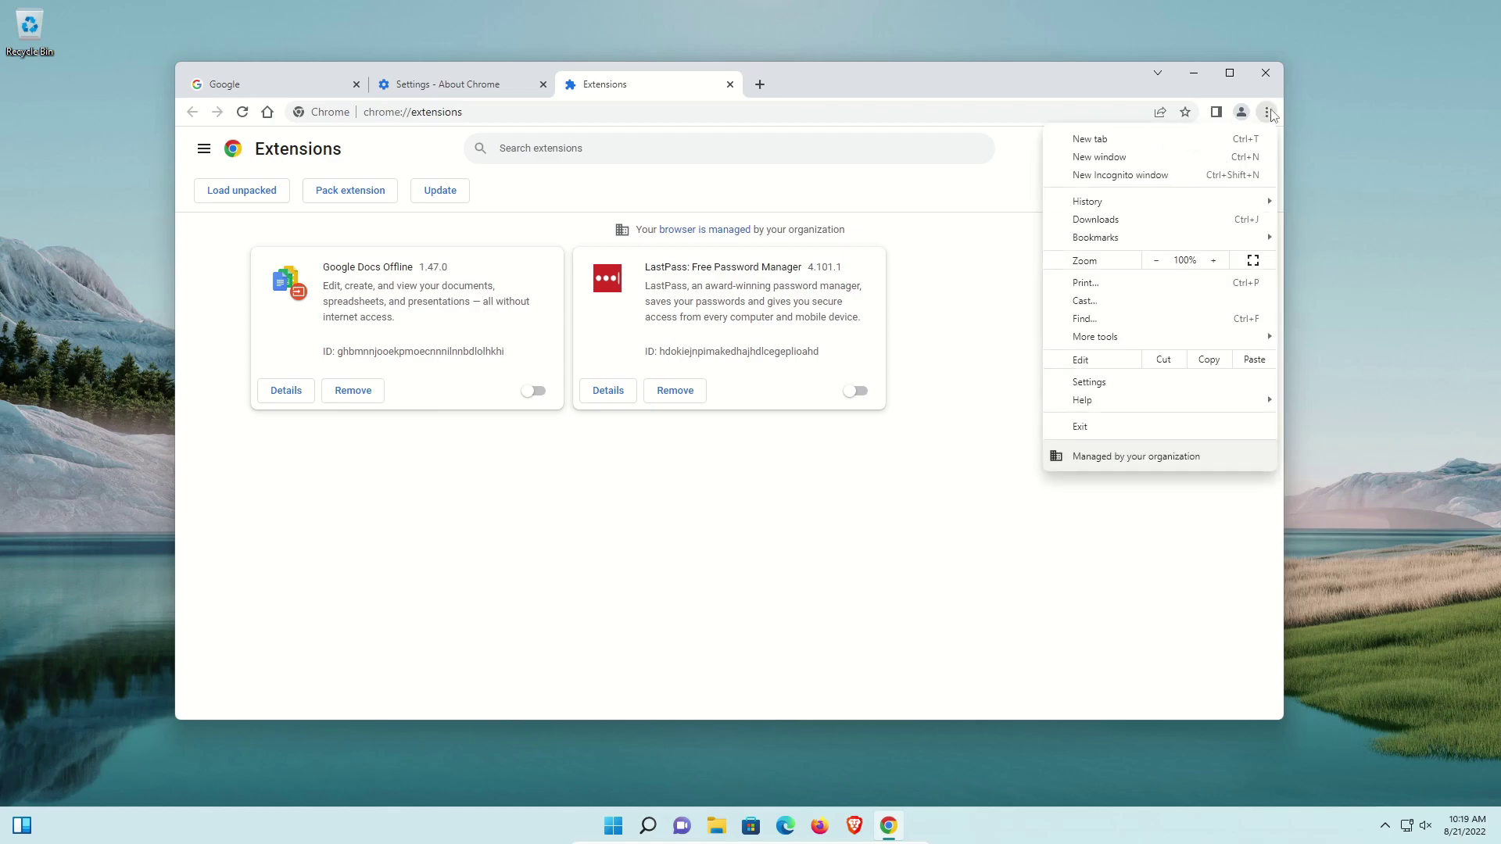
pyautogui.click(1078, 385)
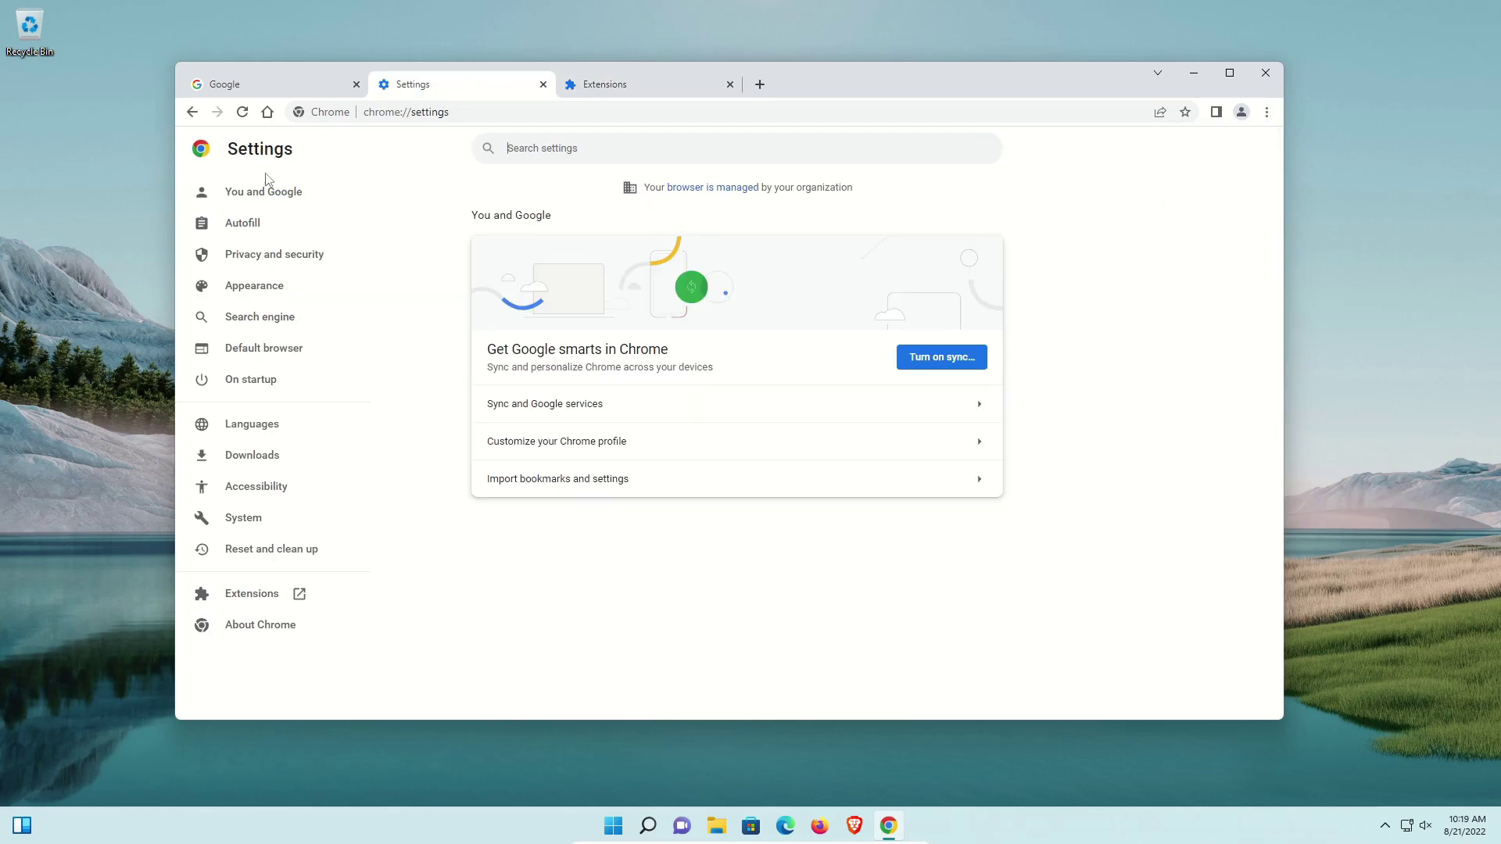
pyautogui.click(263, 198)
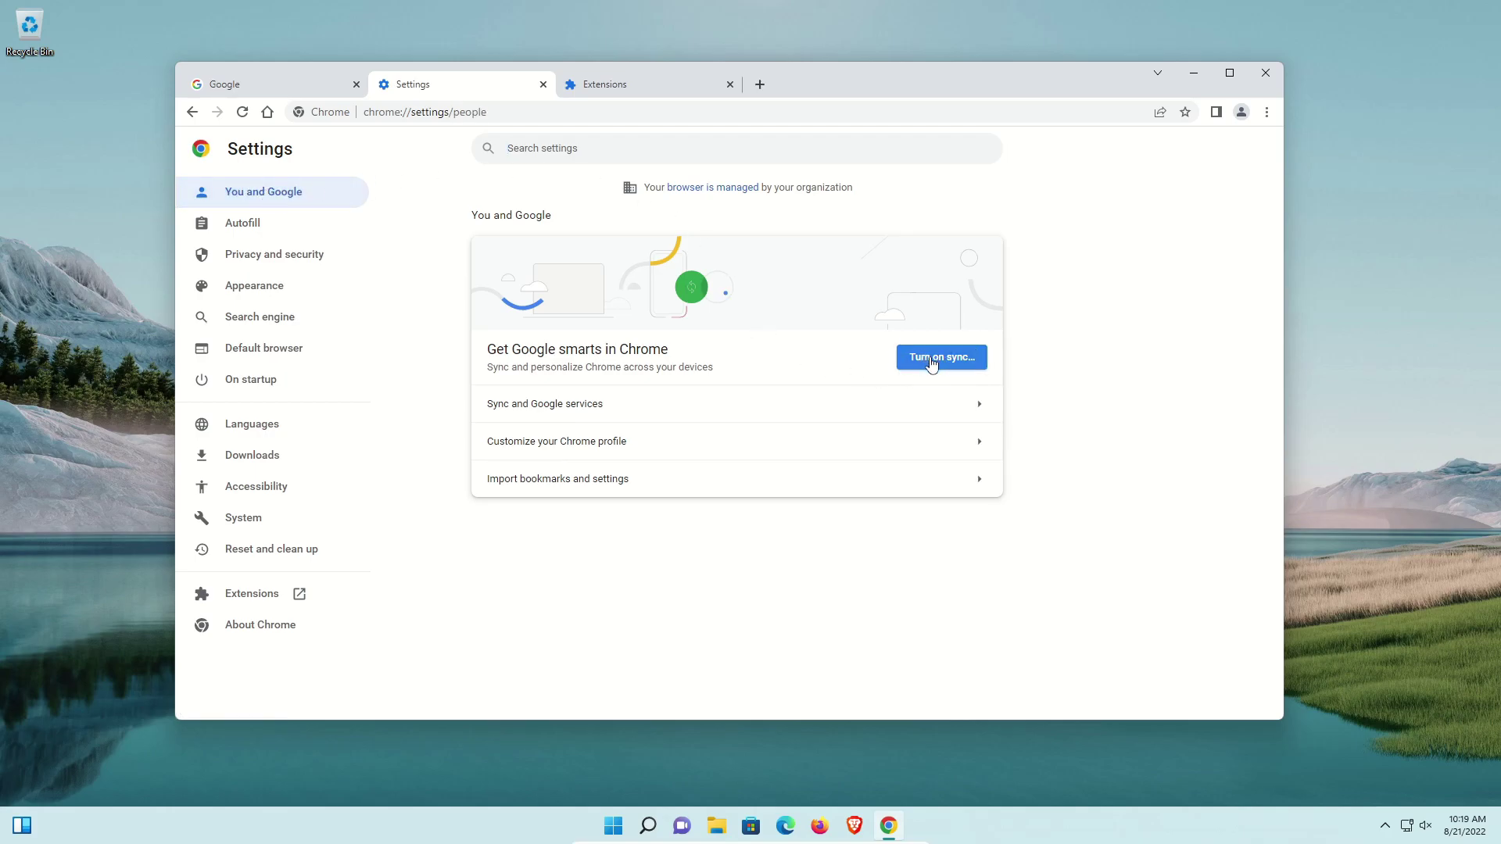
pyautogui.click(1241, 112)
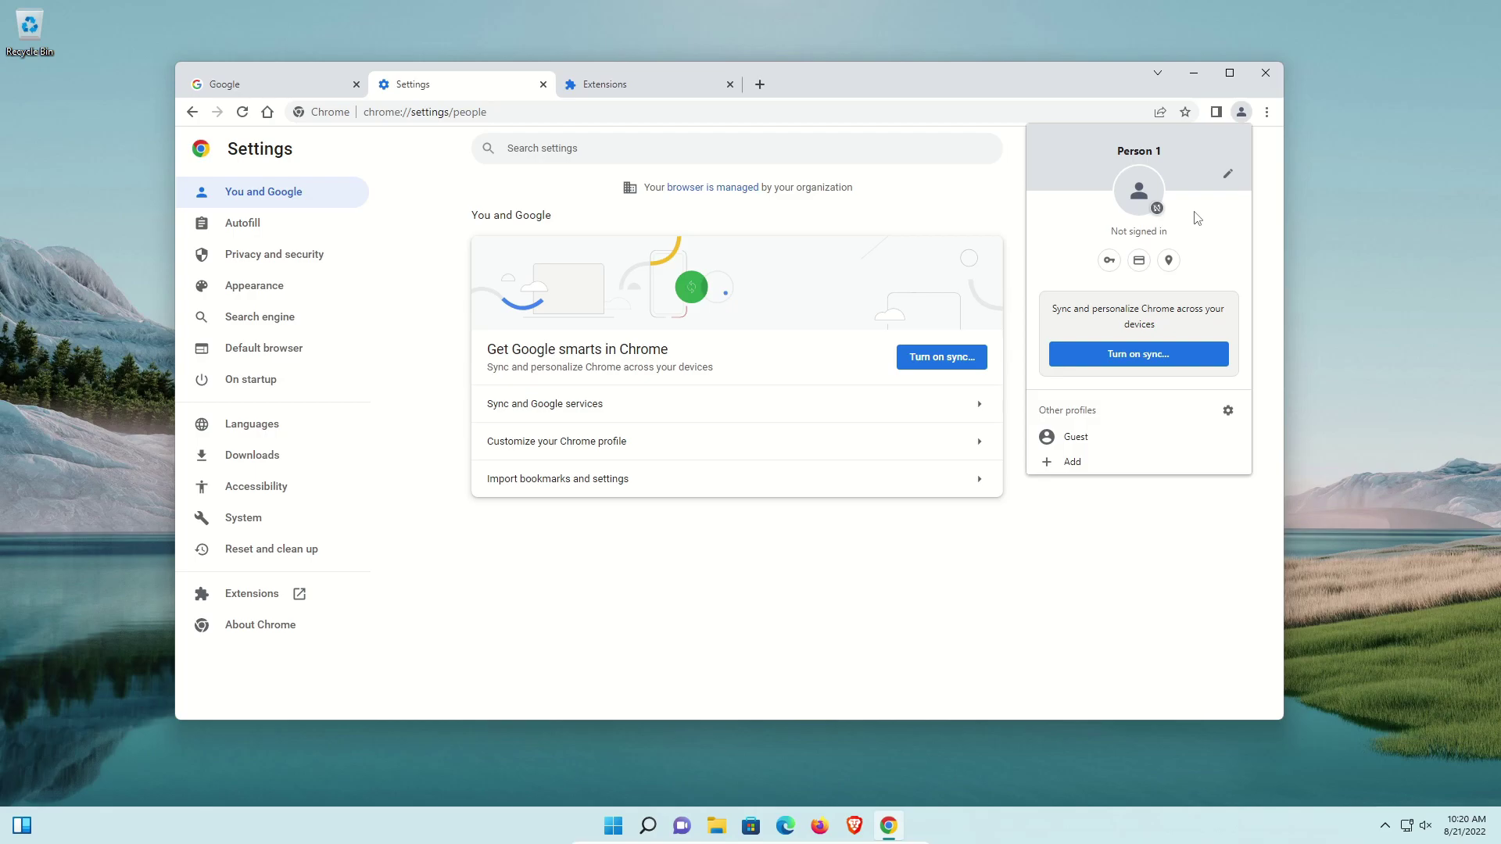
pyautogui.moveTo(829, 68)
pyautogui.mouseDown()
pyautogui.moveTo(923, 60)
pyautogui.moveTo(842, 86)
pyautogui.mouseUp()
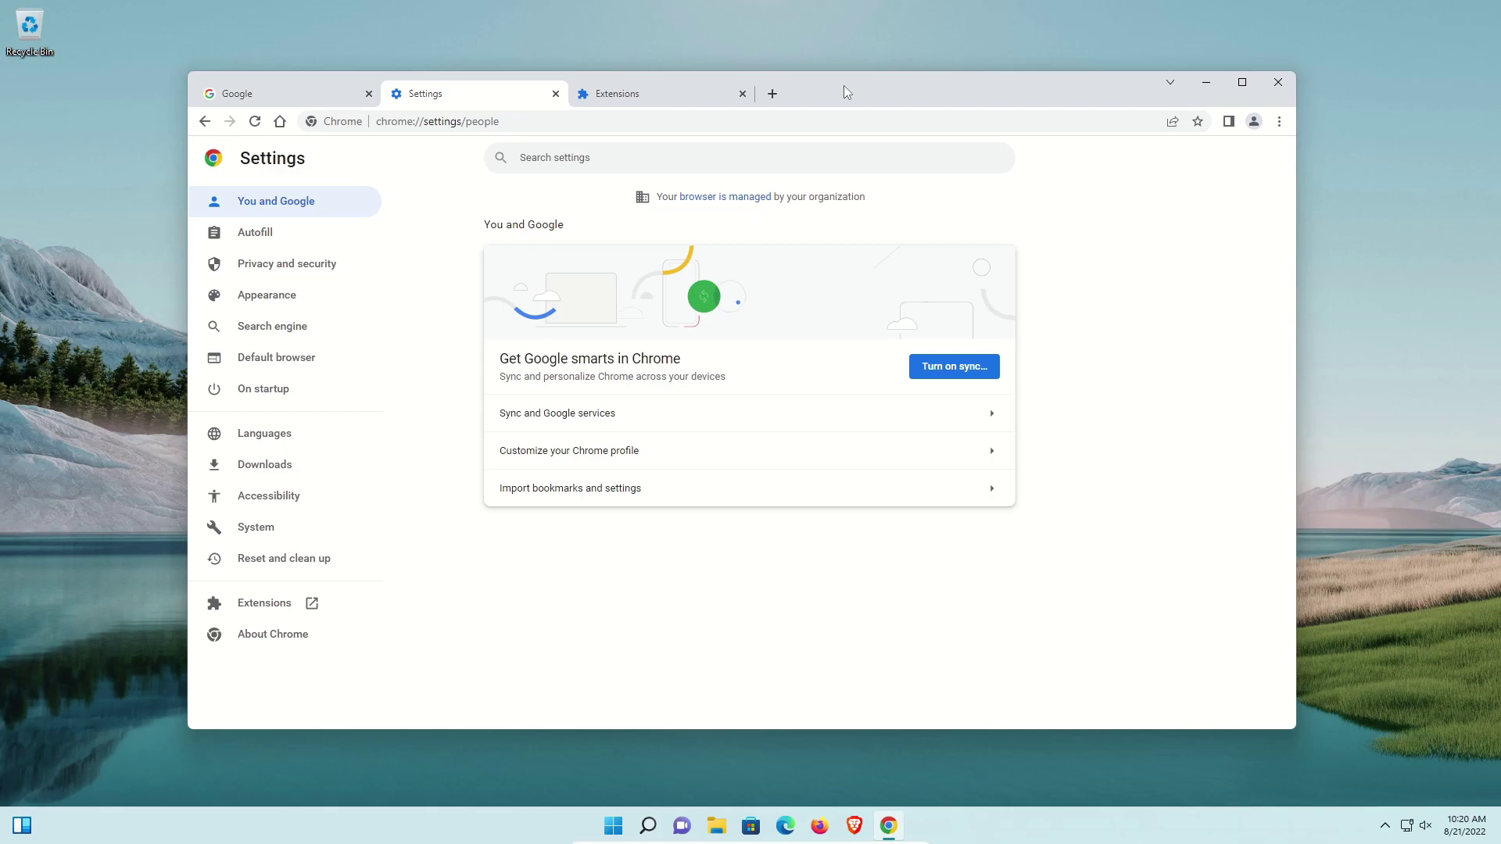
pyautogui.click(1253, 123)
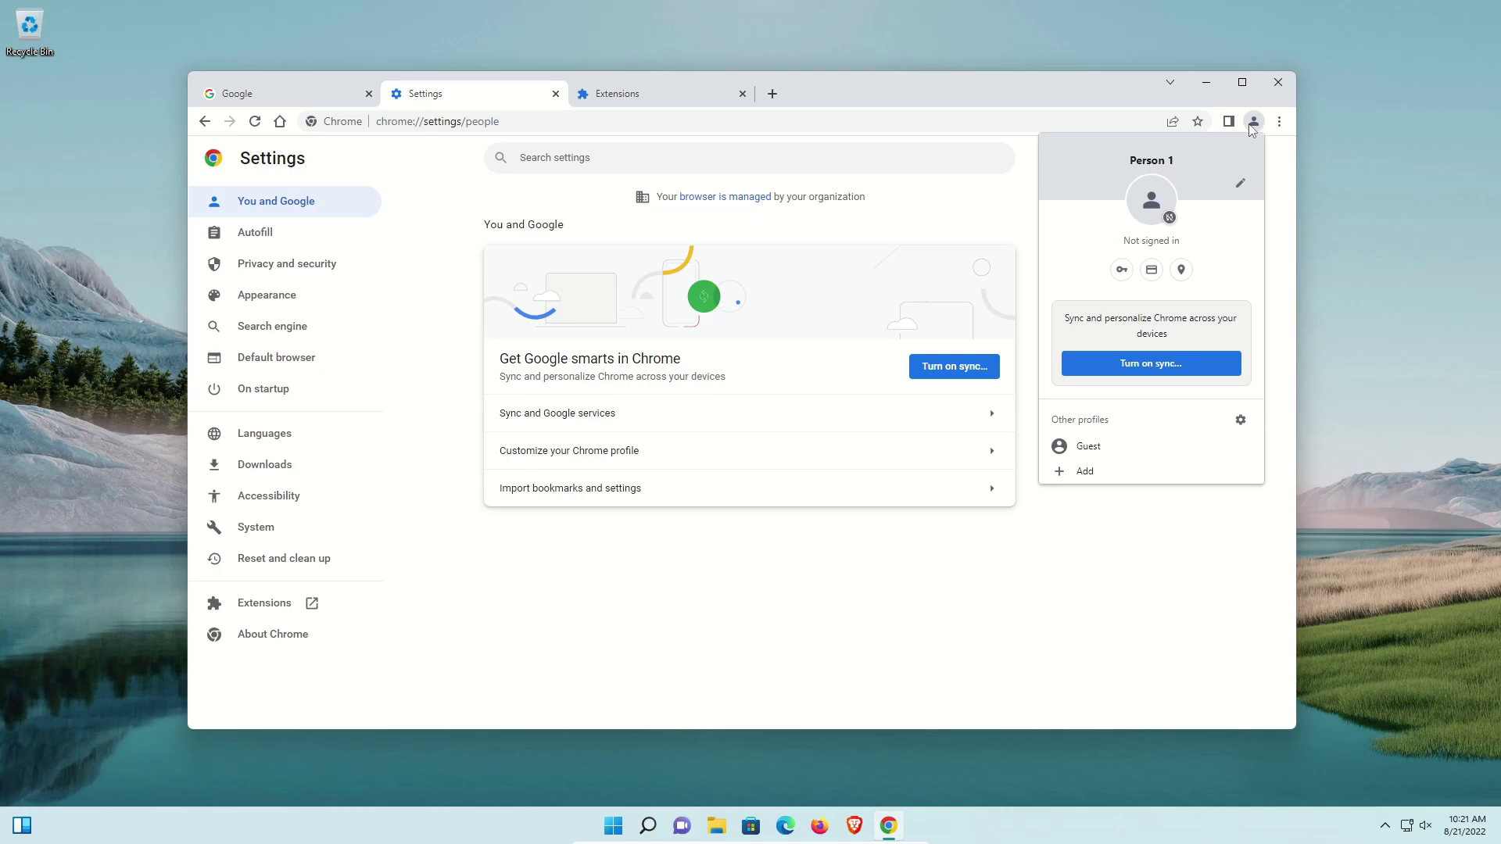
# Step: Review the Payment methods and Password Manager options in the Autofill settings
pyautogui.click(261, 240)
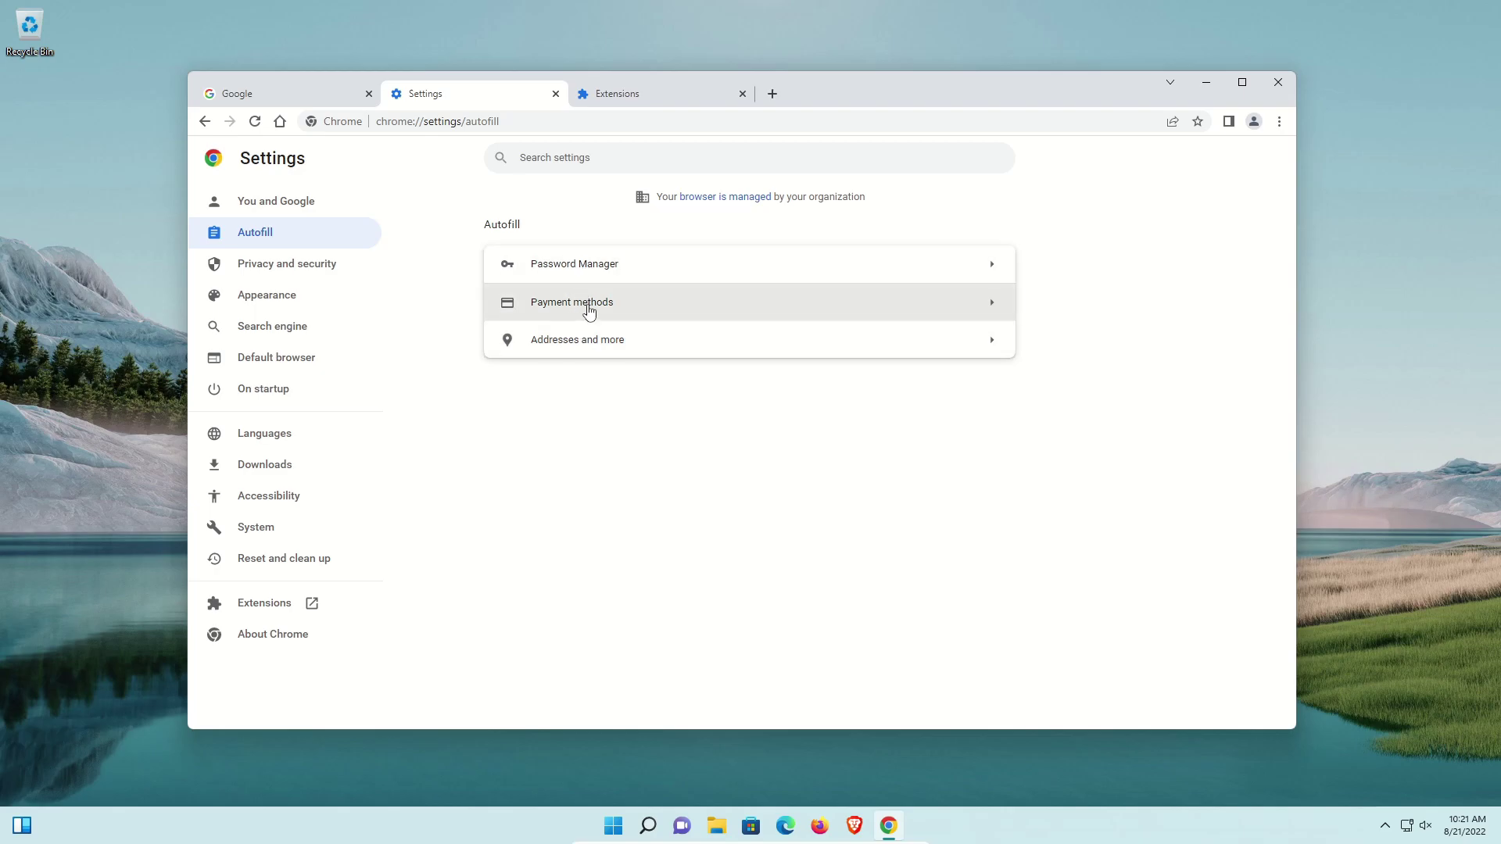
pyautogui.click(577, 319)
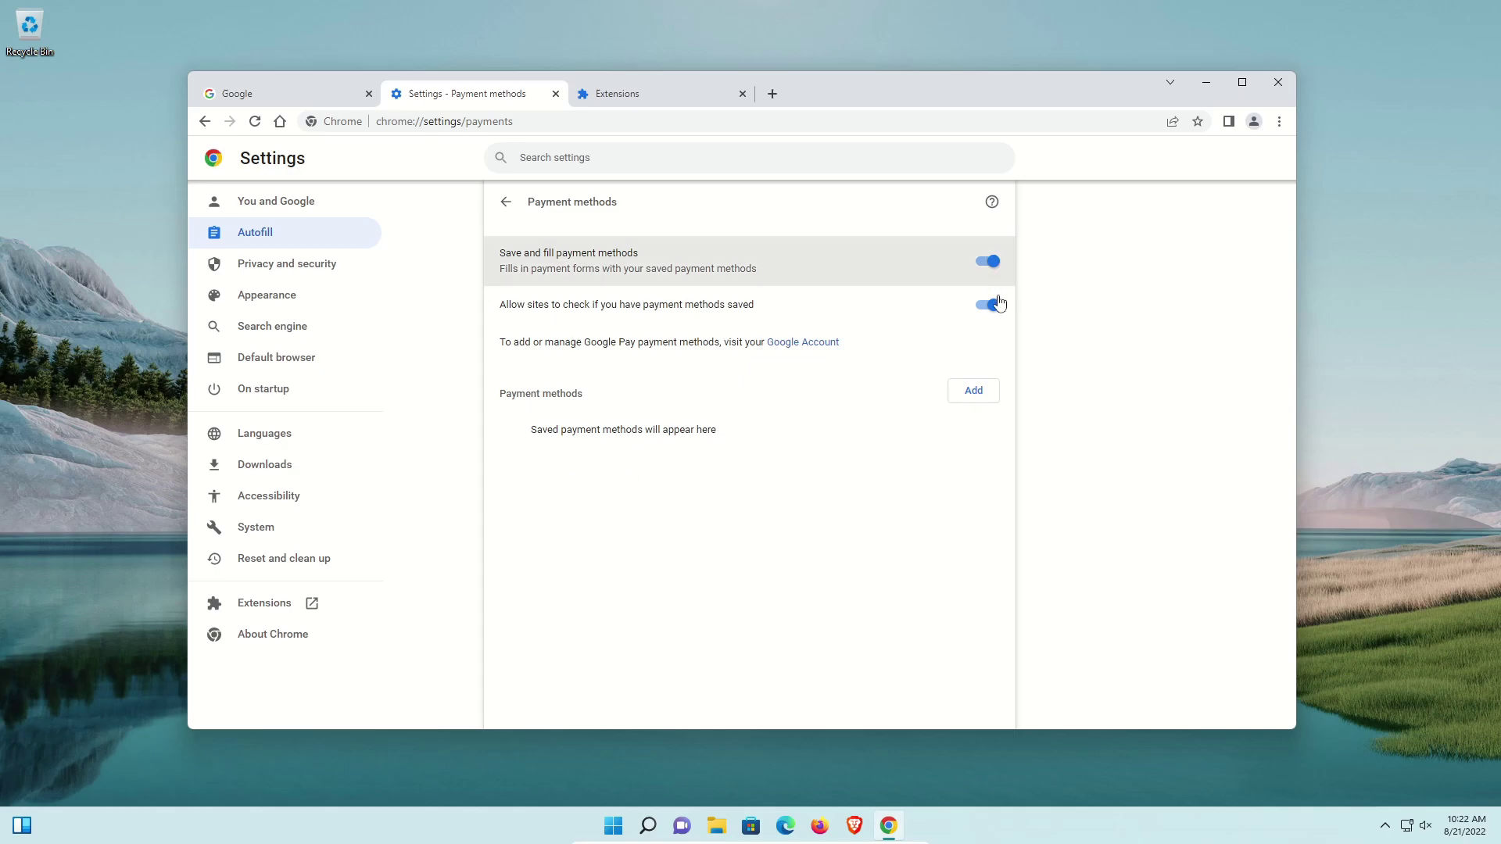
pyautogui.click(506, 203)
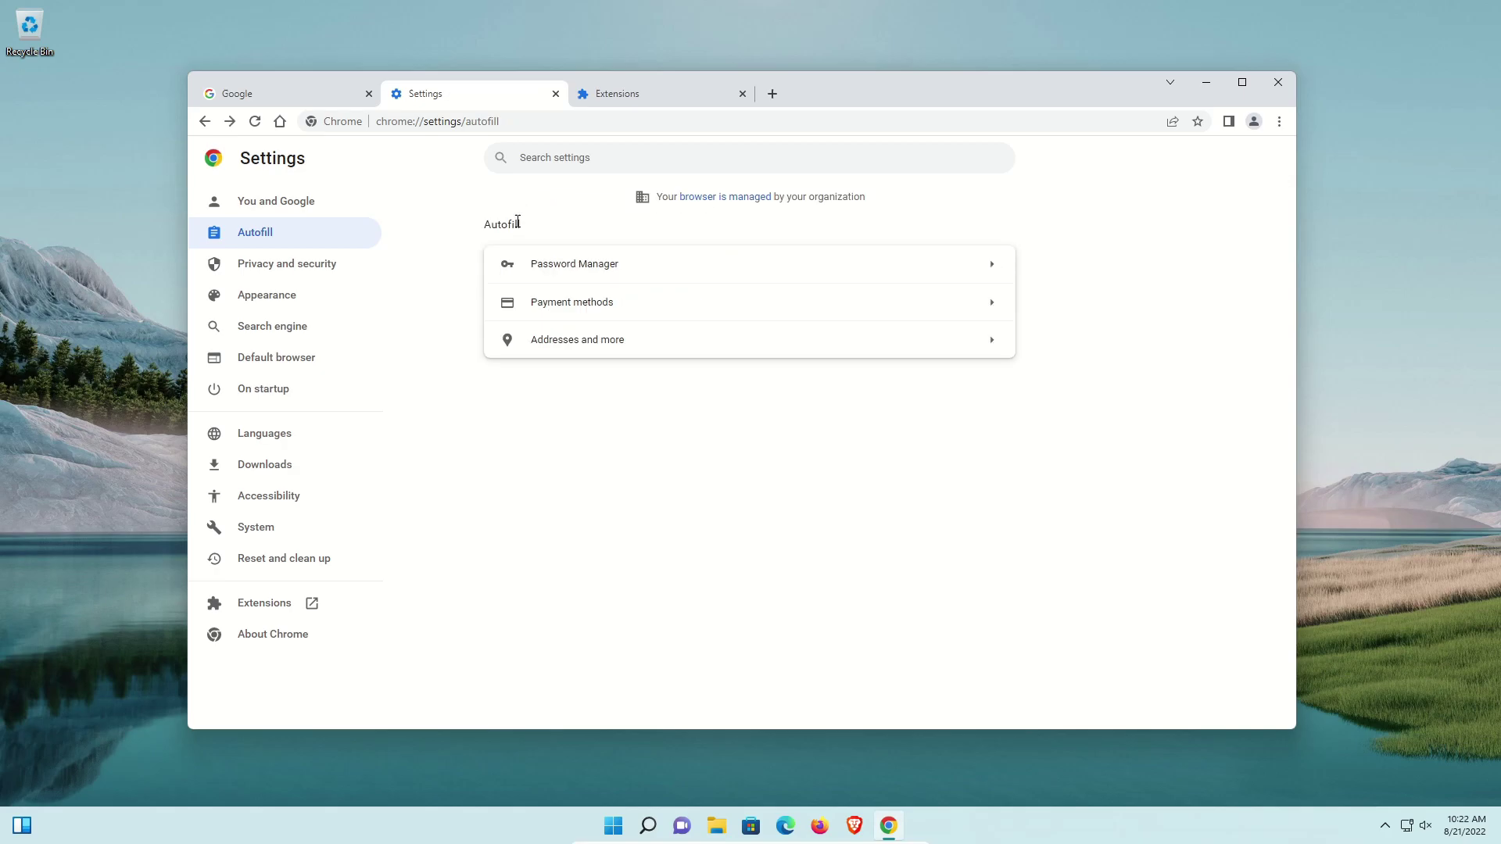
pyautogui.click(626, 273)
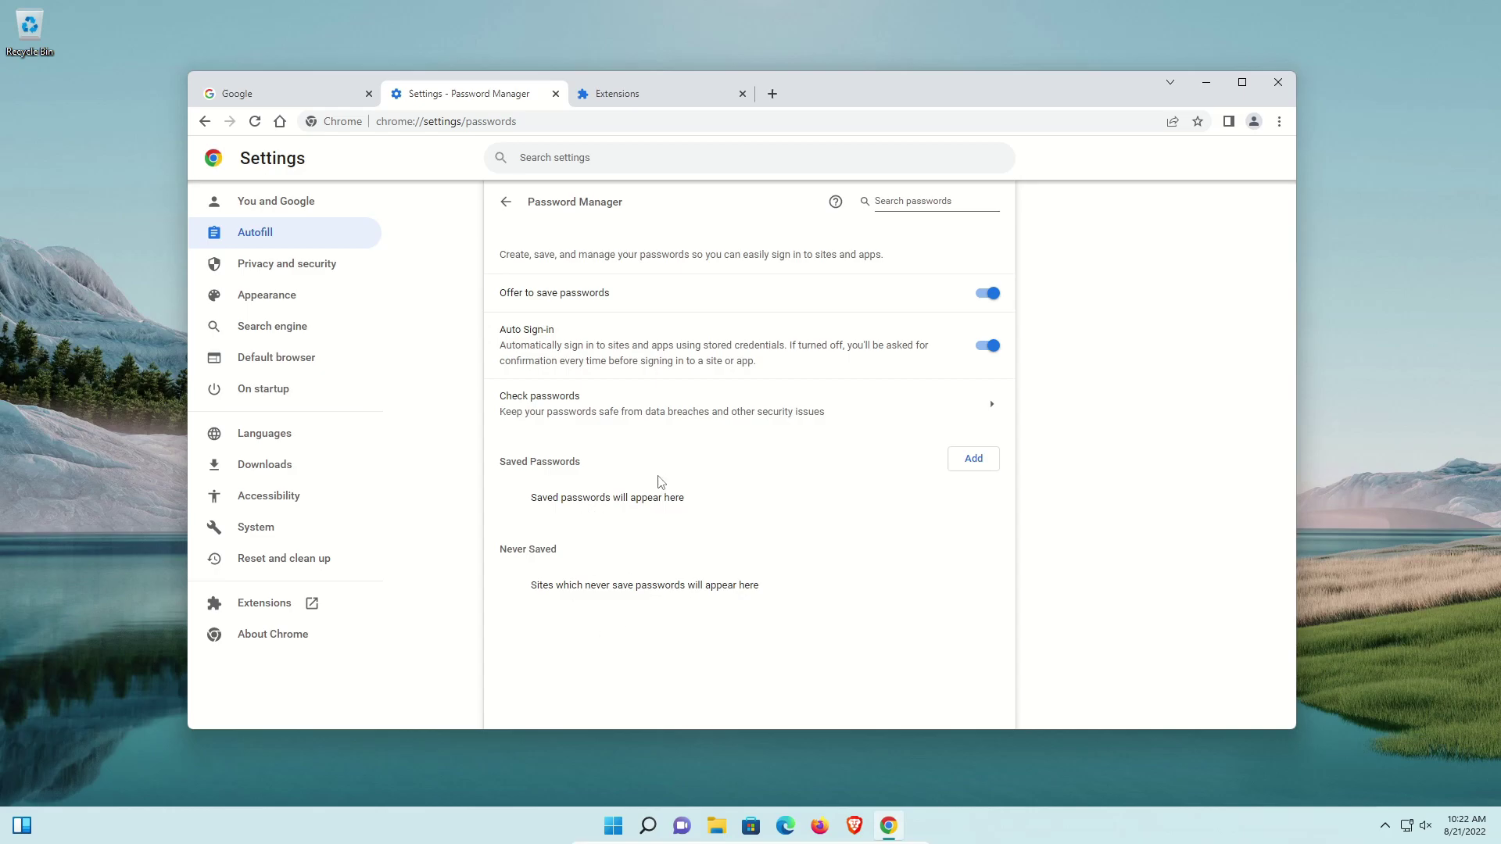
pyautogui.click(506, 202)
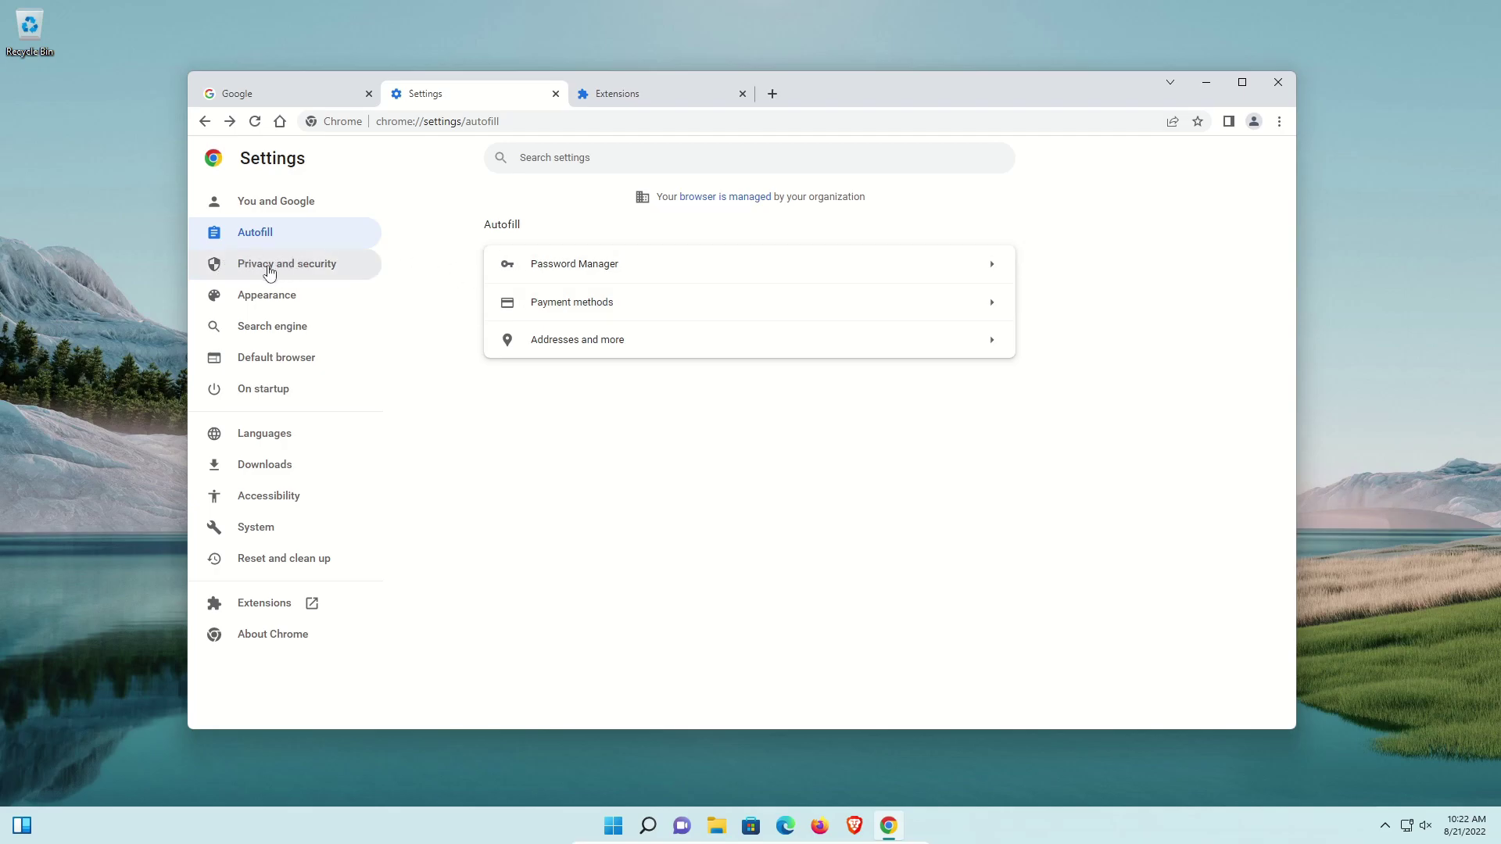
# Step: Run the Safety check in the Privacy and security settings and review its Updates and Password Manager entries
pyautogui.click(271, 266)
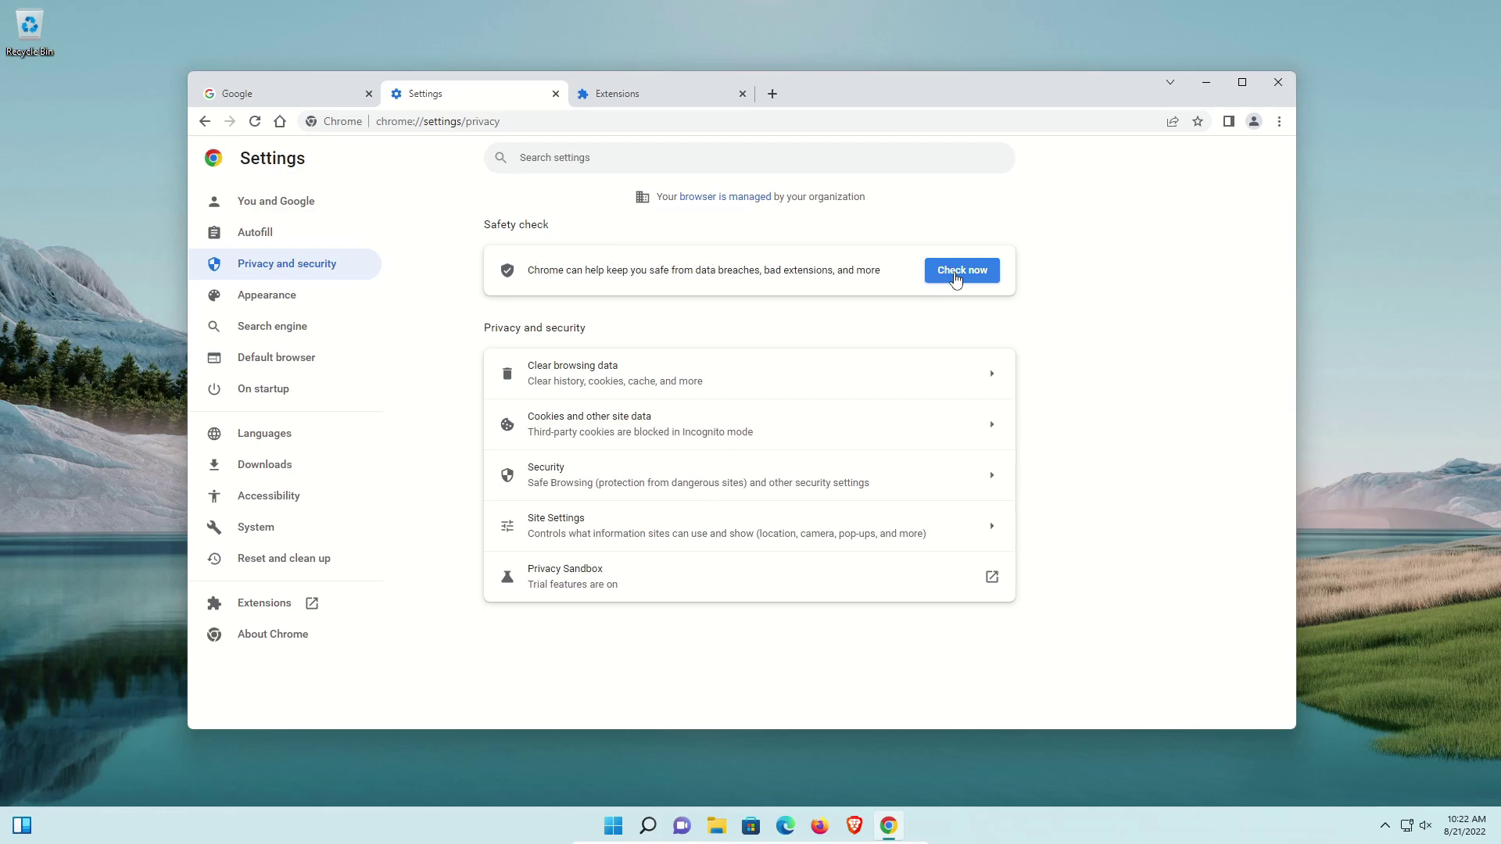
pyautogui.click(962, 273)
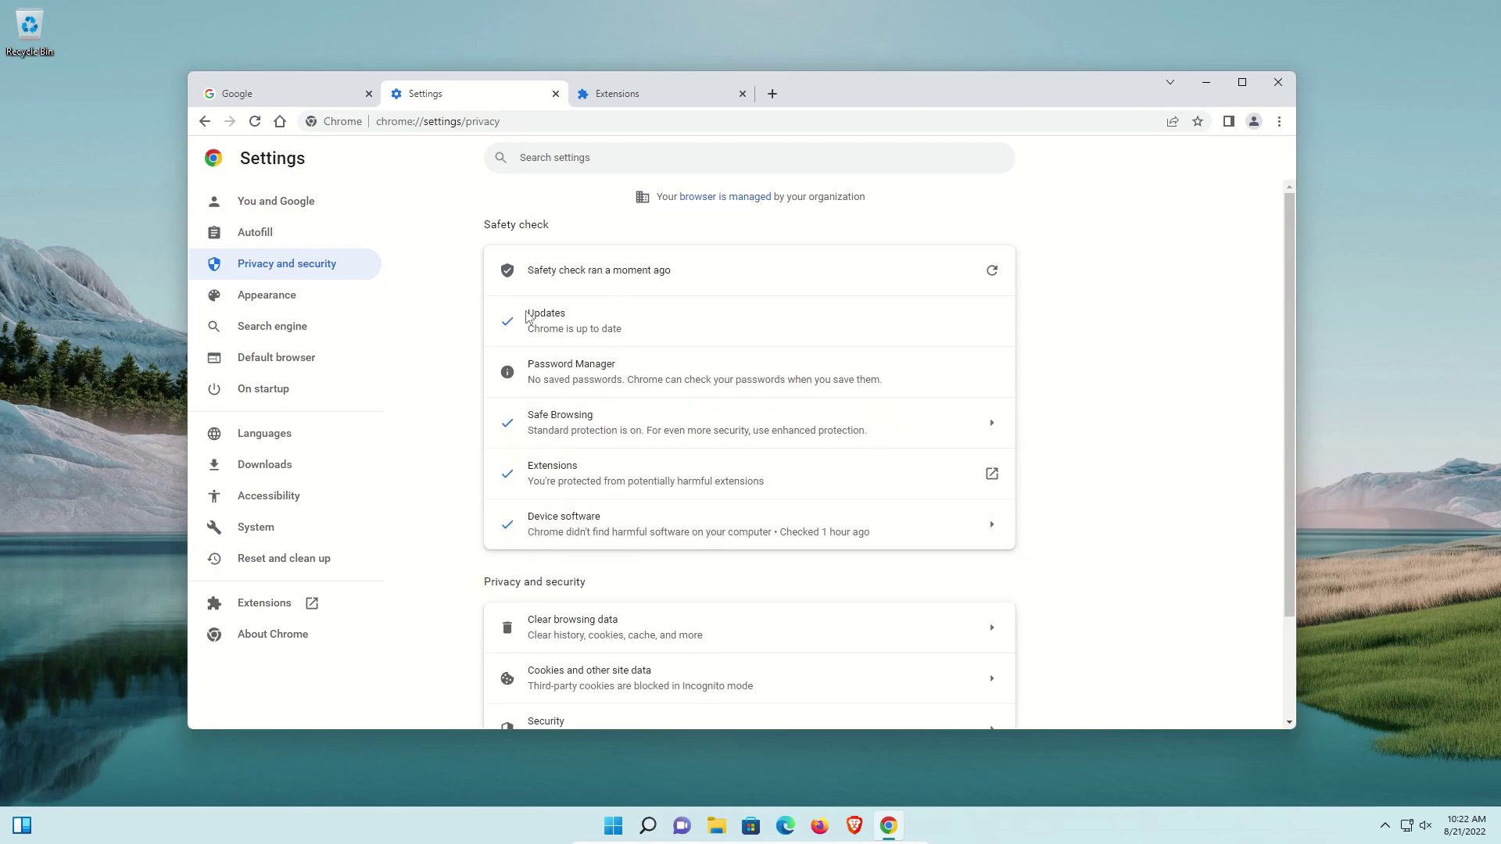
pyautogui.moveTo(530, 312); pyautogui.dragTo(554, 313)
pyautogui.moveTo(528, 365); pyautogui.dragTo(602, 364)
pyautogui.click(542, 365)
pyautogui.moveTo(534, 365); pyautogui.dragTo(605, 365)
pyautogui.moveTo(532, 363); pyautogui.dragTo(597, 363)
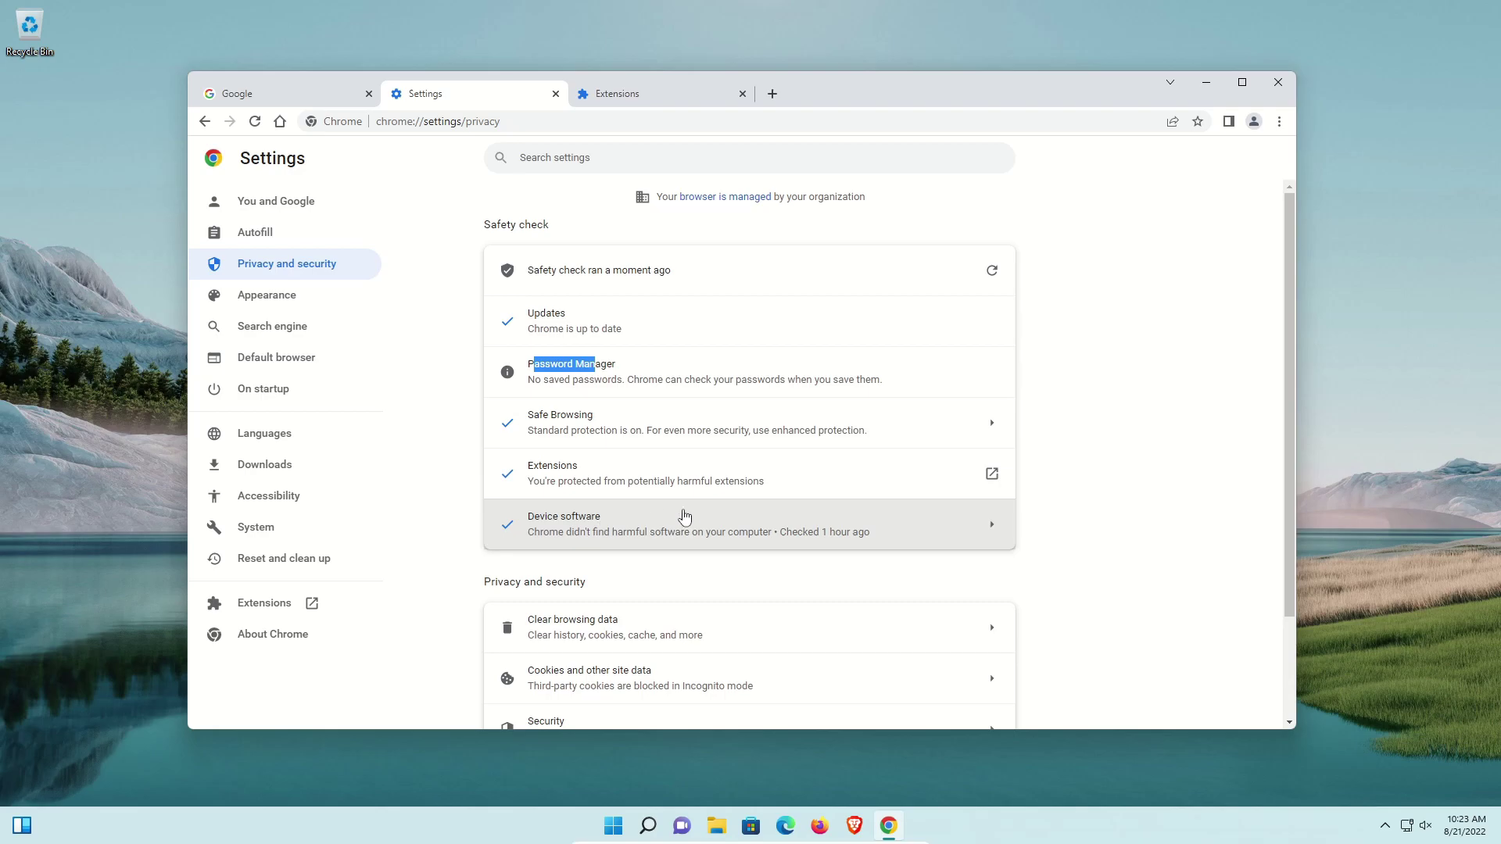
# Step: Scan the computer for harmful software from the Safety check's Device software entry, then return to Privacy and security
pyautogui.click(599, 538)
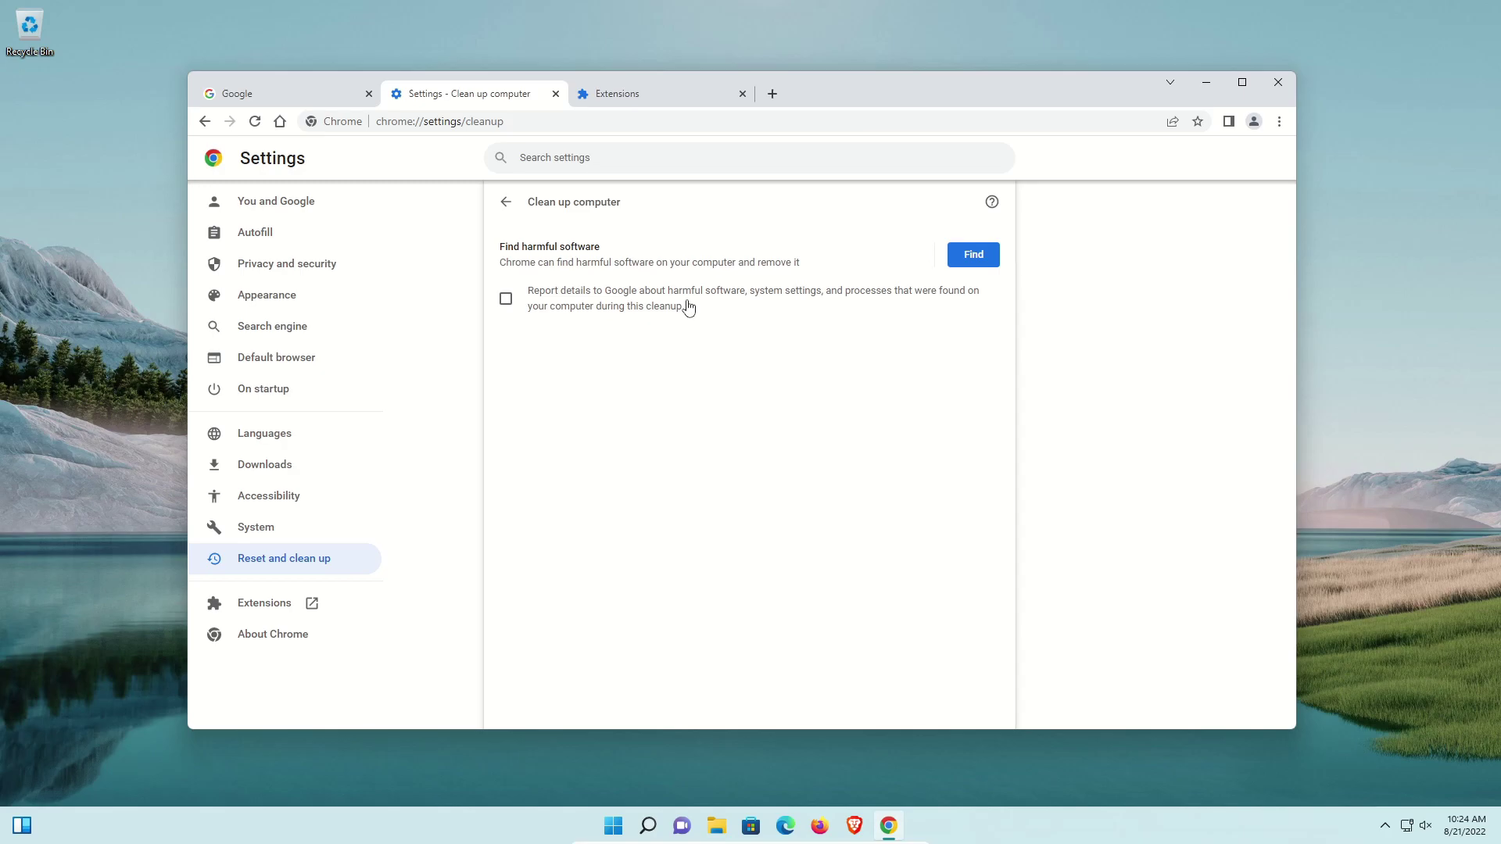
pyautogui.click(962, 263)
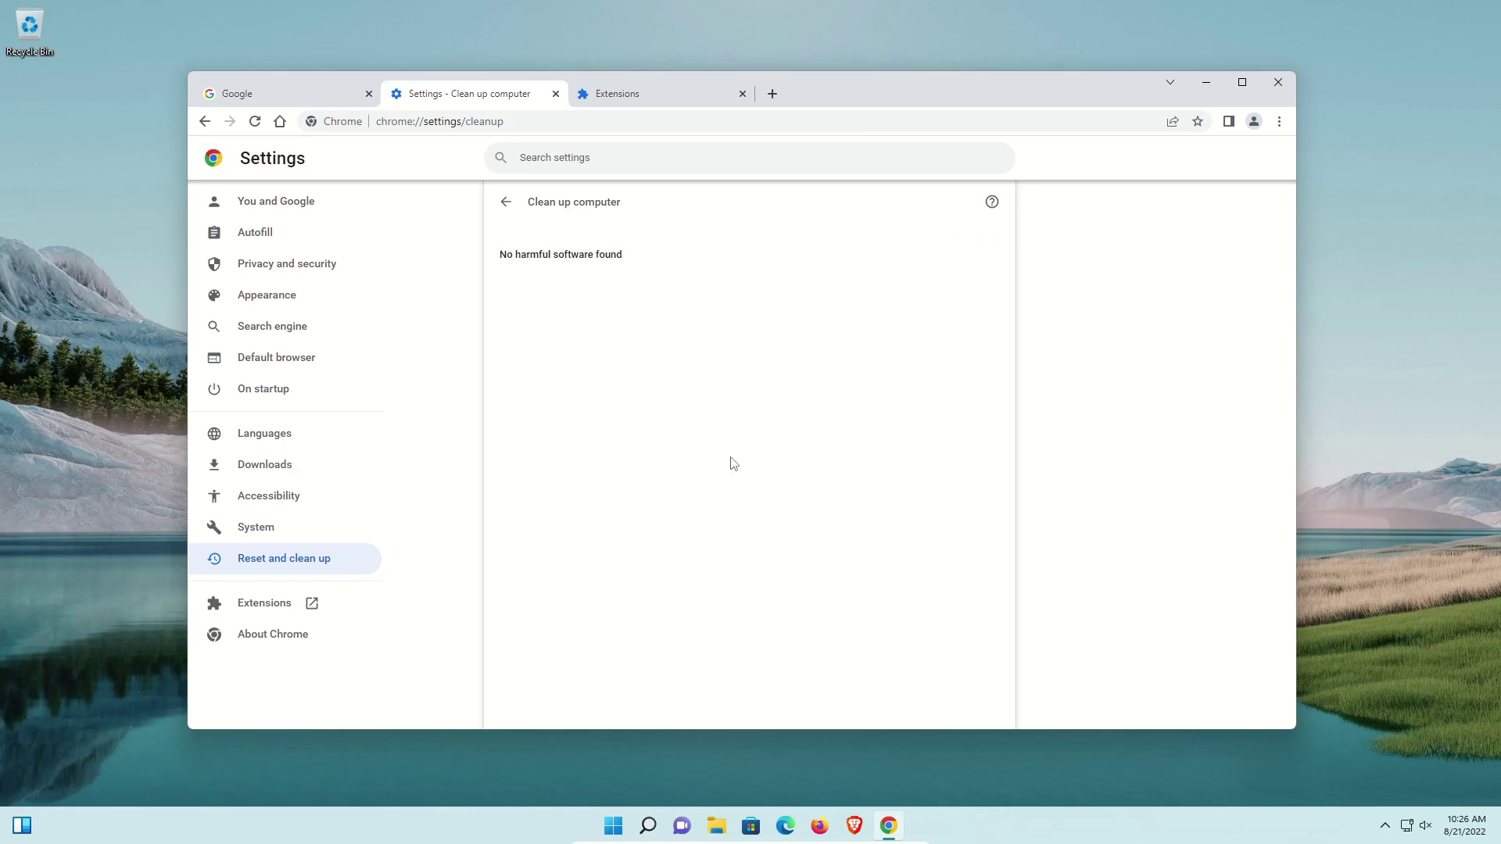
pyautogui.moveTo(498, 255); pyautogui.dragTo(625, 259)
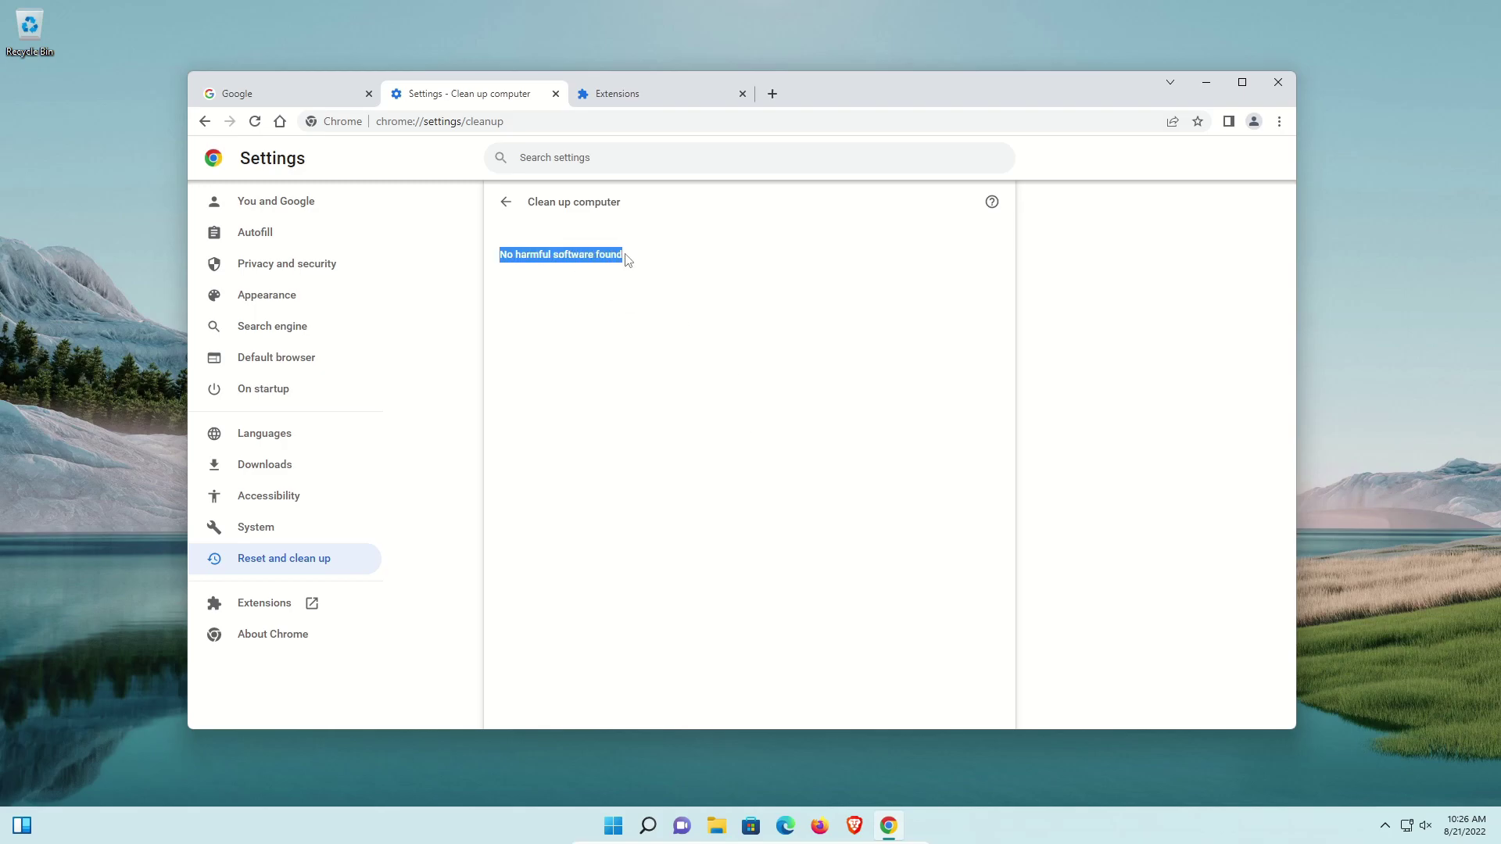
pyautogui.click(507, 204)
# Step: Clear the browsing history, download history, cookies and other site data, and cached images and files for All time, using the Advanced options
pyautogui.scroll(-2, 445, 258)
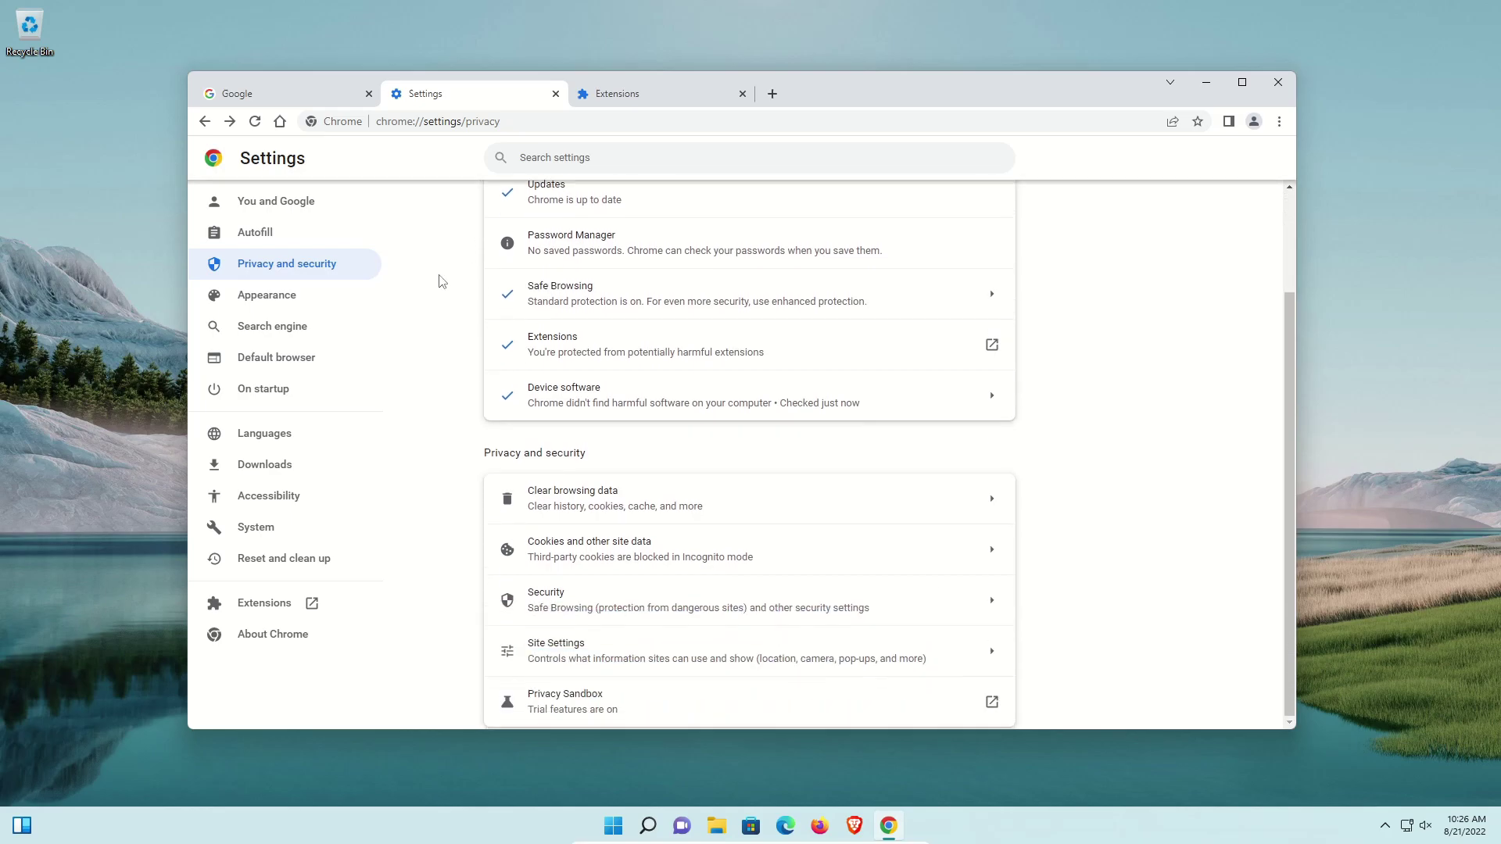
pyautogui.moveTo(484, 453); pyautogui.dragTo(596, 452)
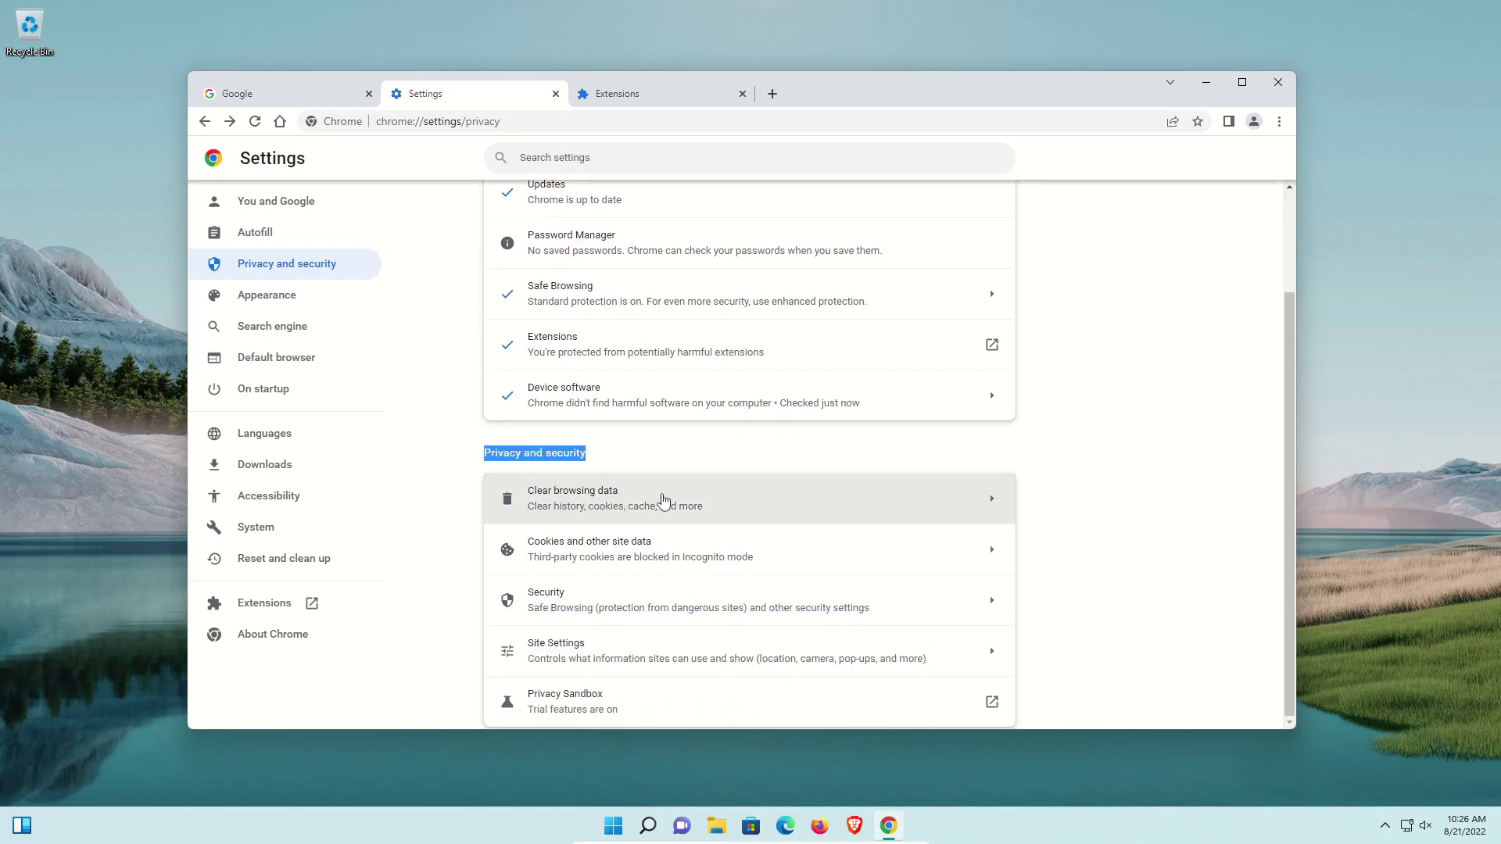
pyautogui.click(608, 507)
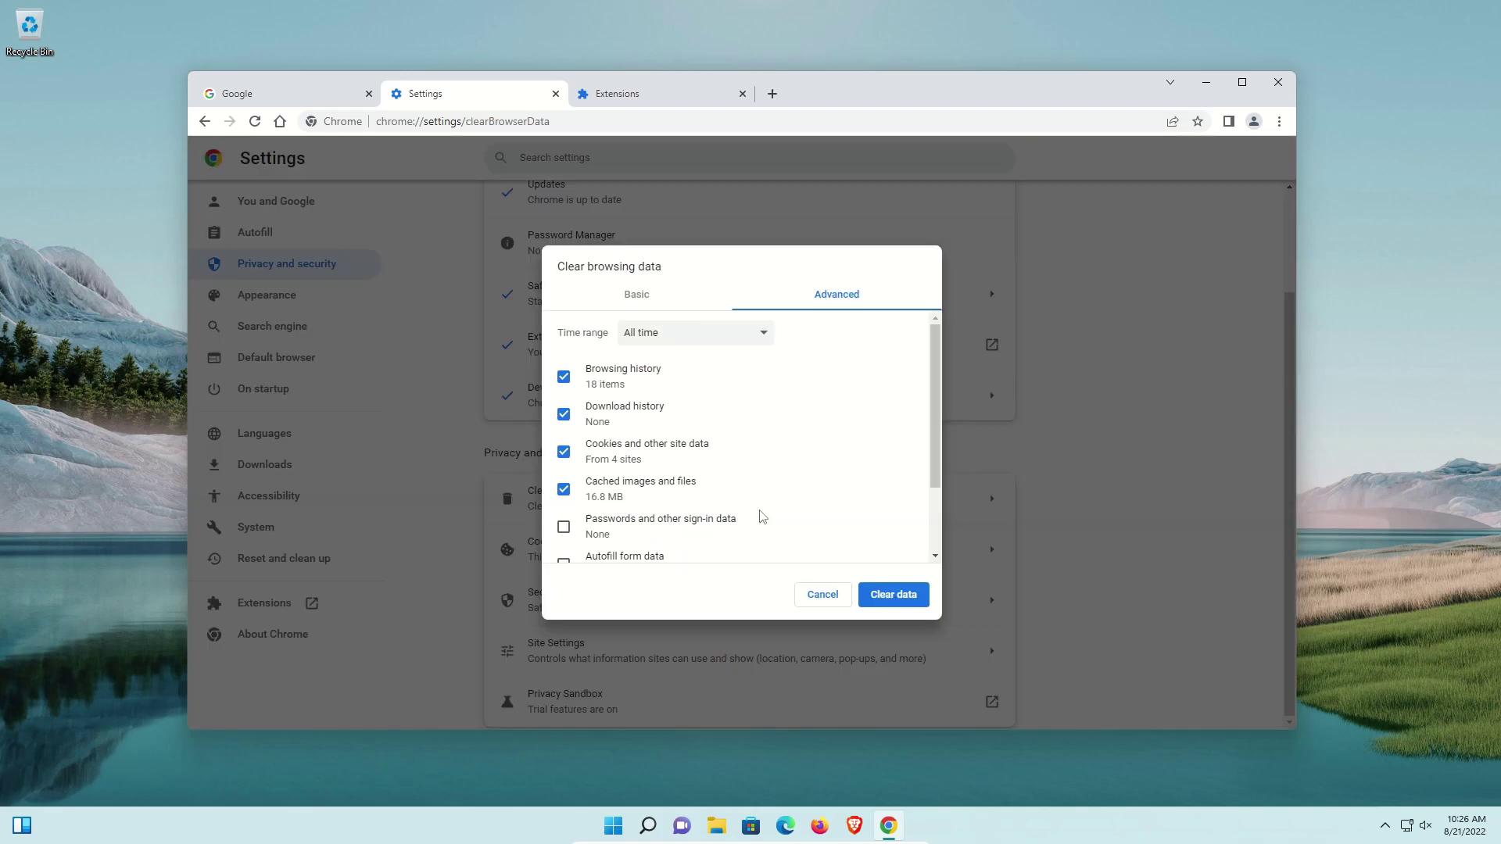
pyautogui.click(640, 302)
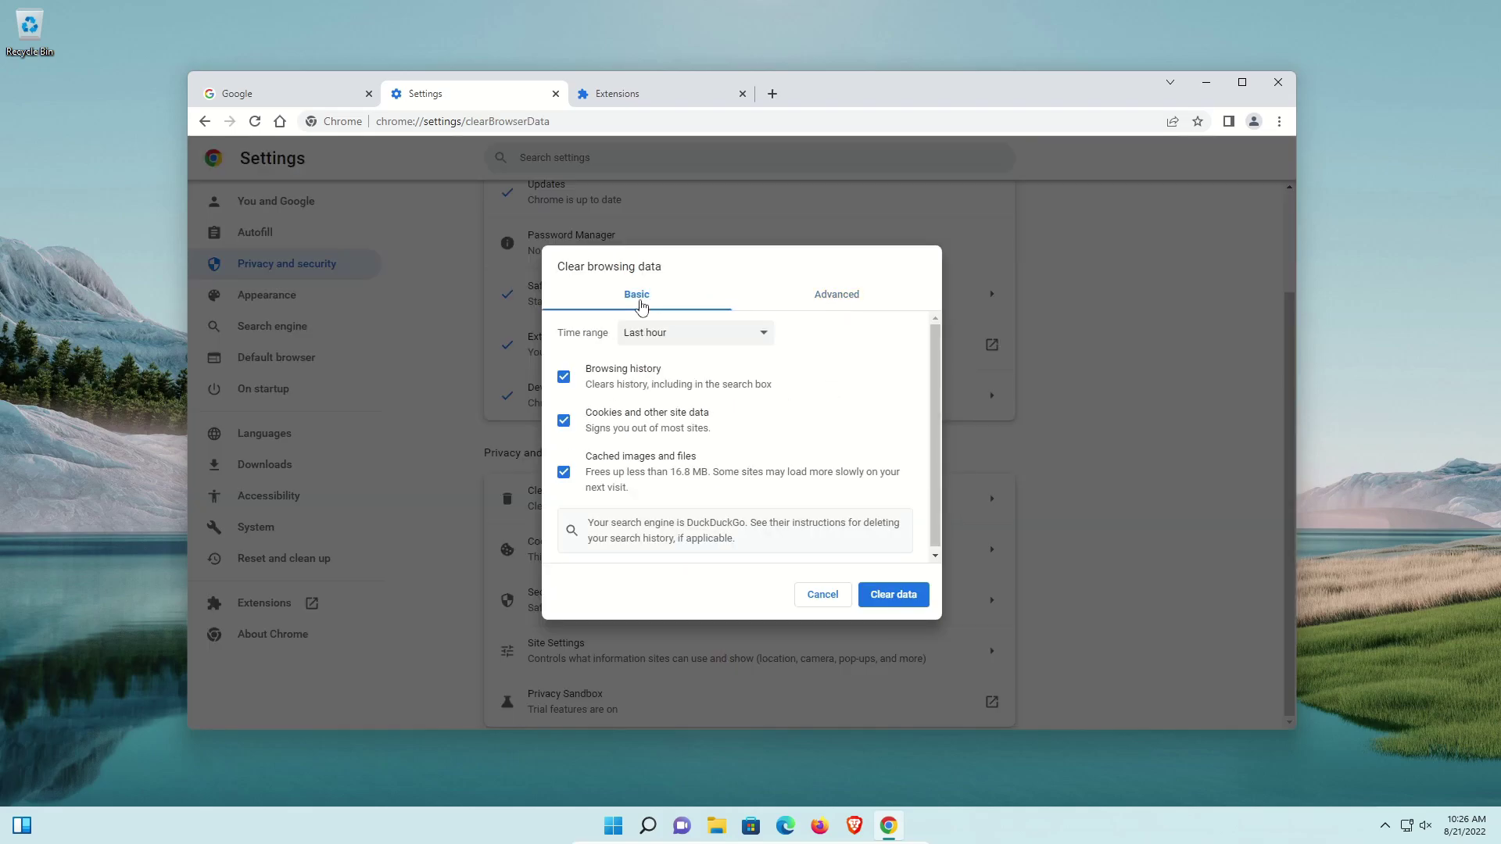
pyautogui.click(837, 298)
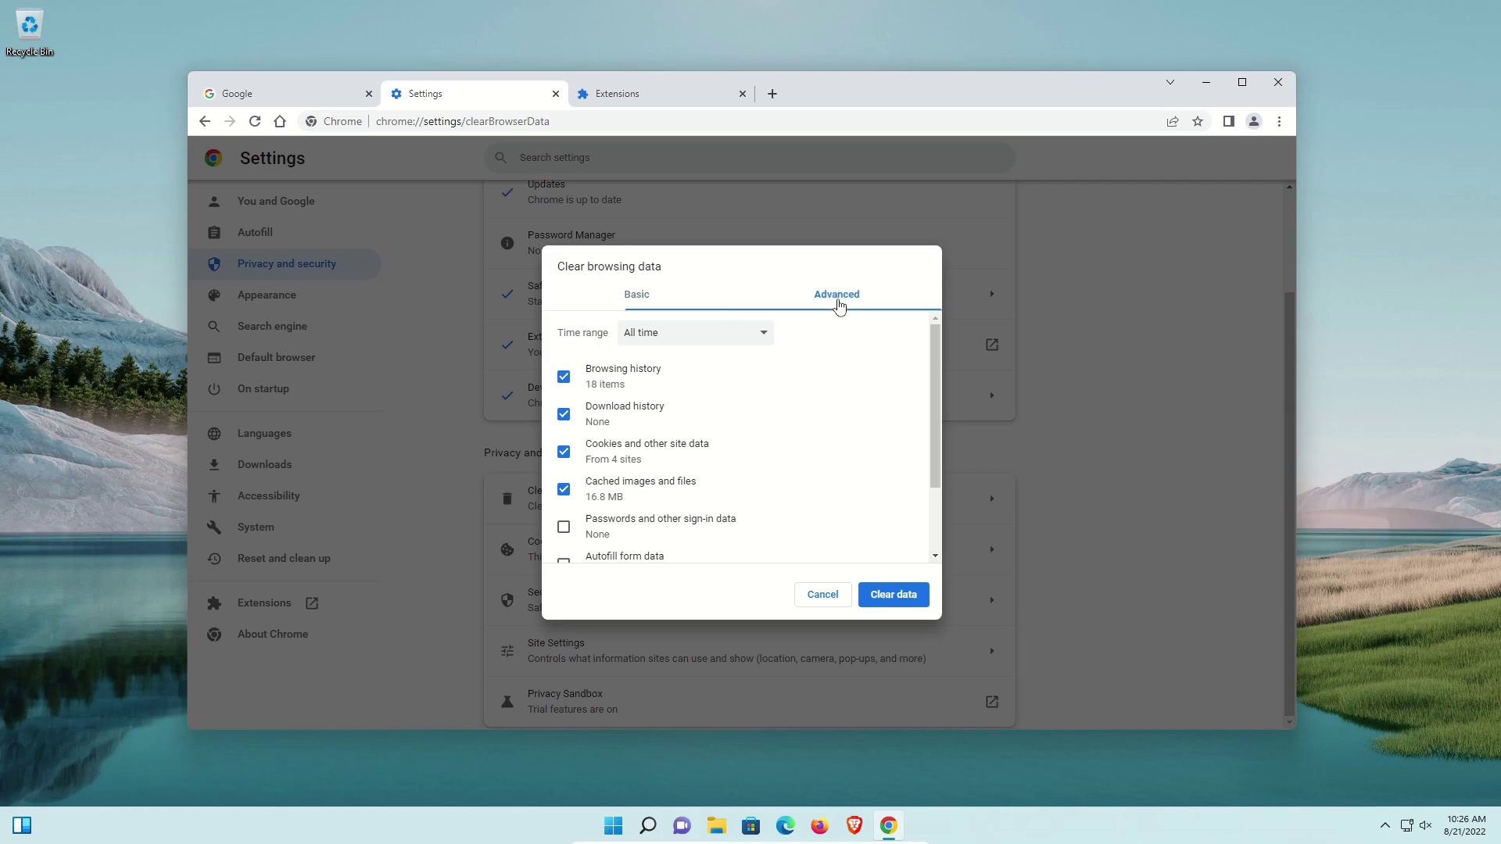
pyautogui.click(749, 336)
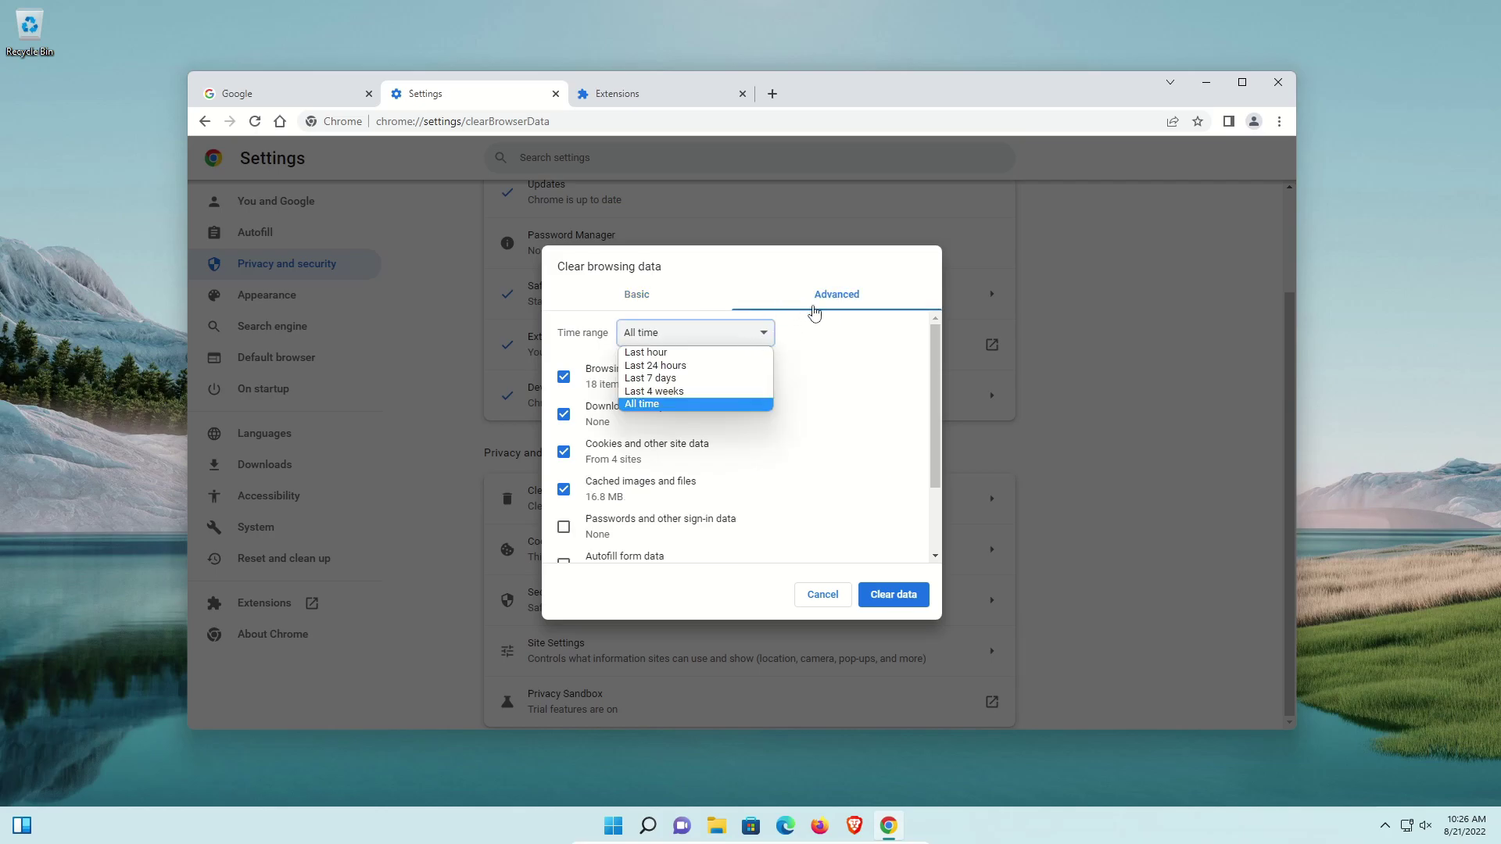
pyautogui.click(835, 339)
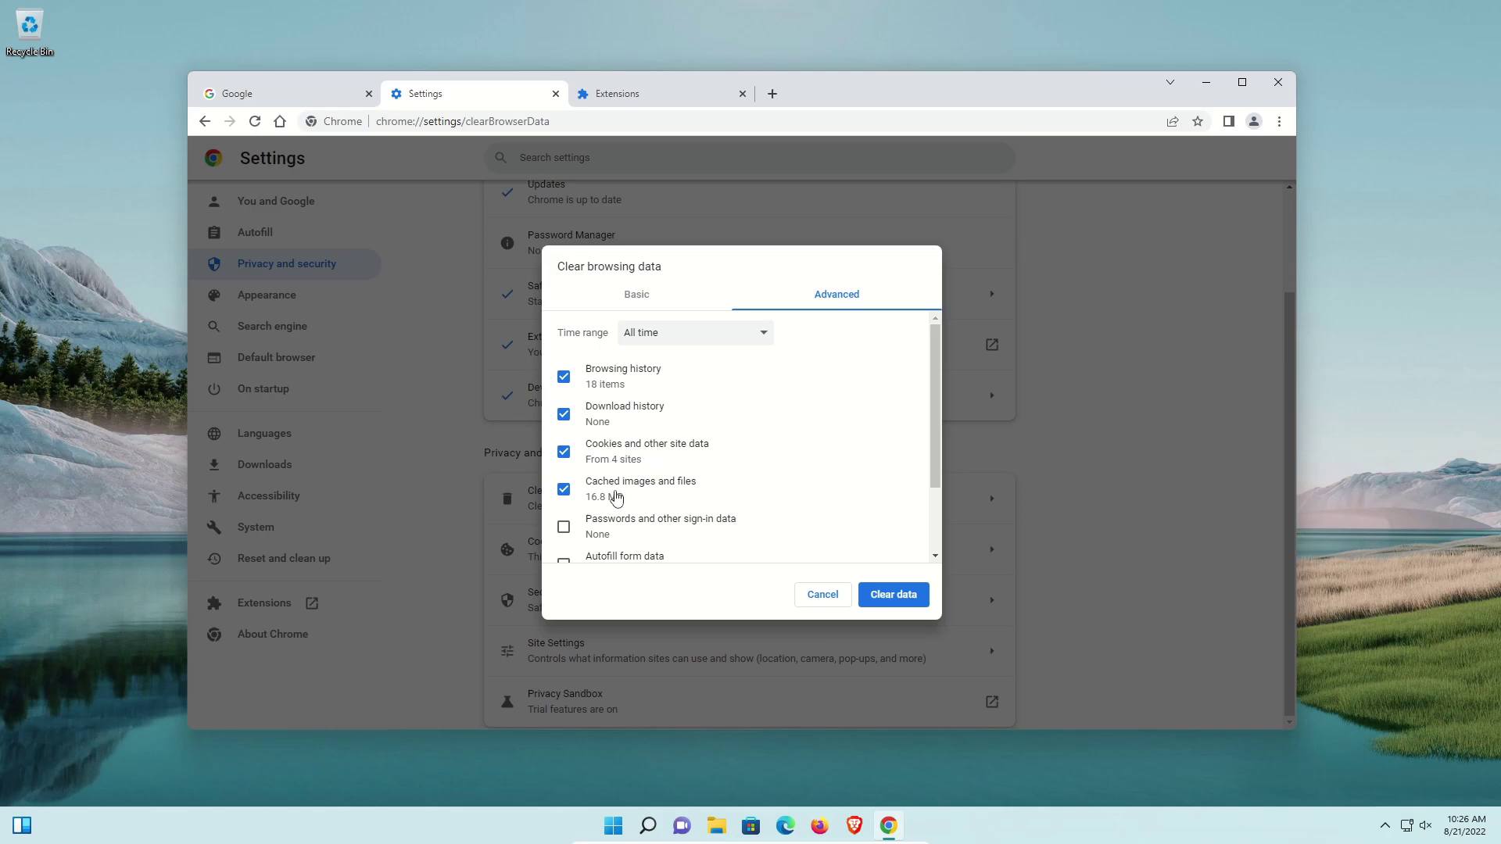
pyautogui.scroll(-2, 644, 475)
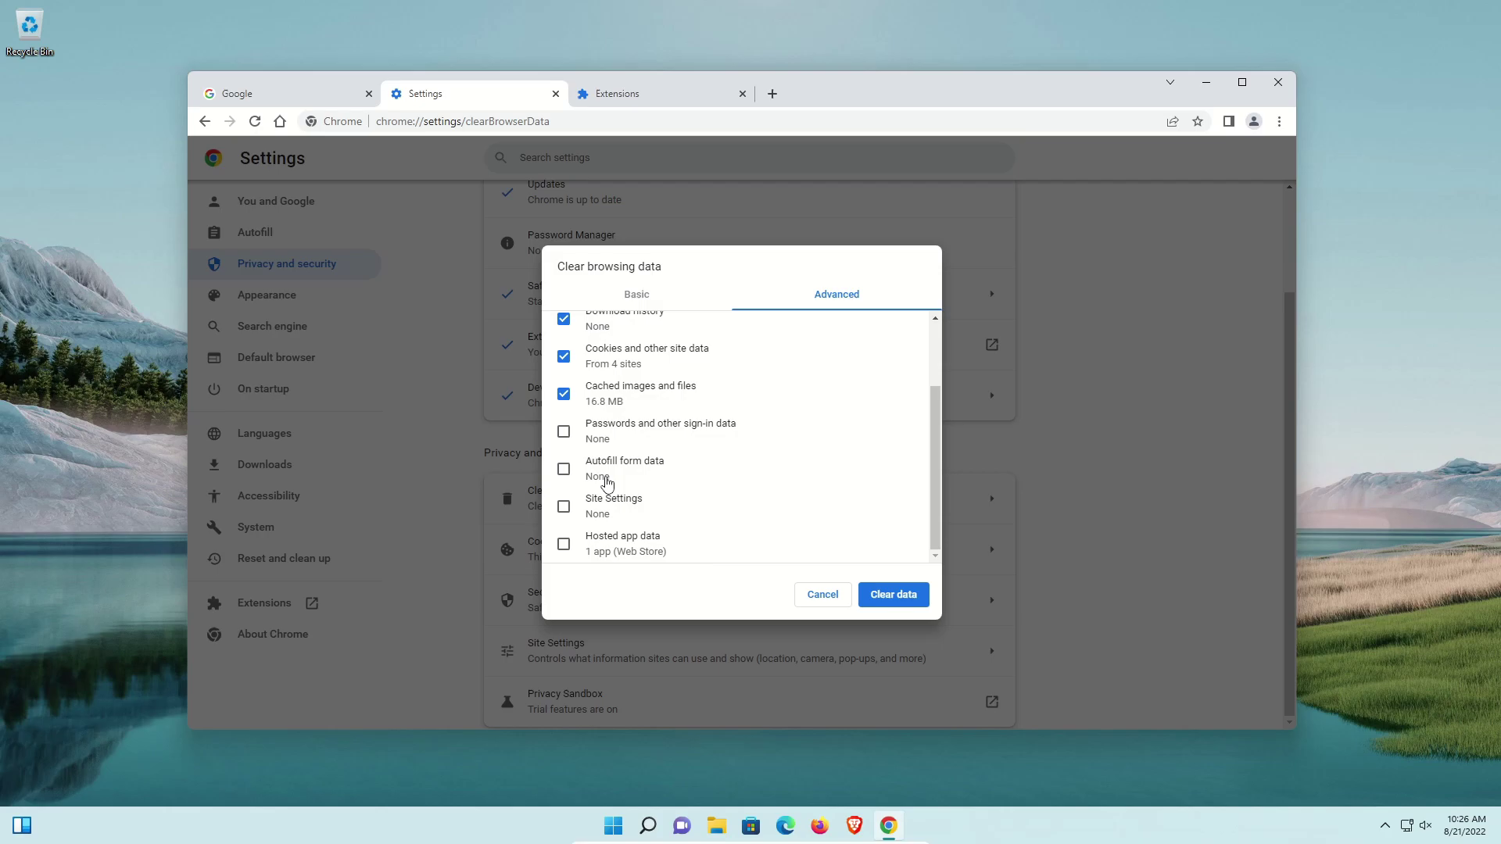
pyautogui.scroll(3, 607, 483)
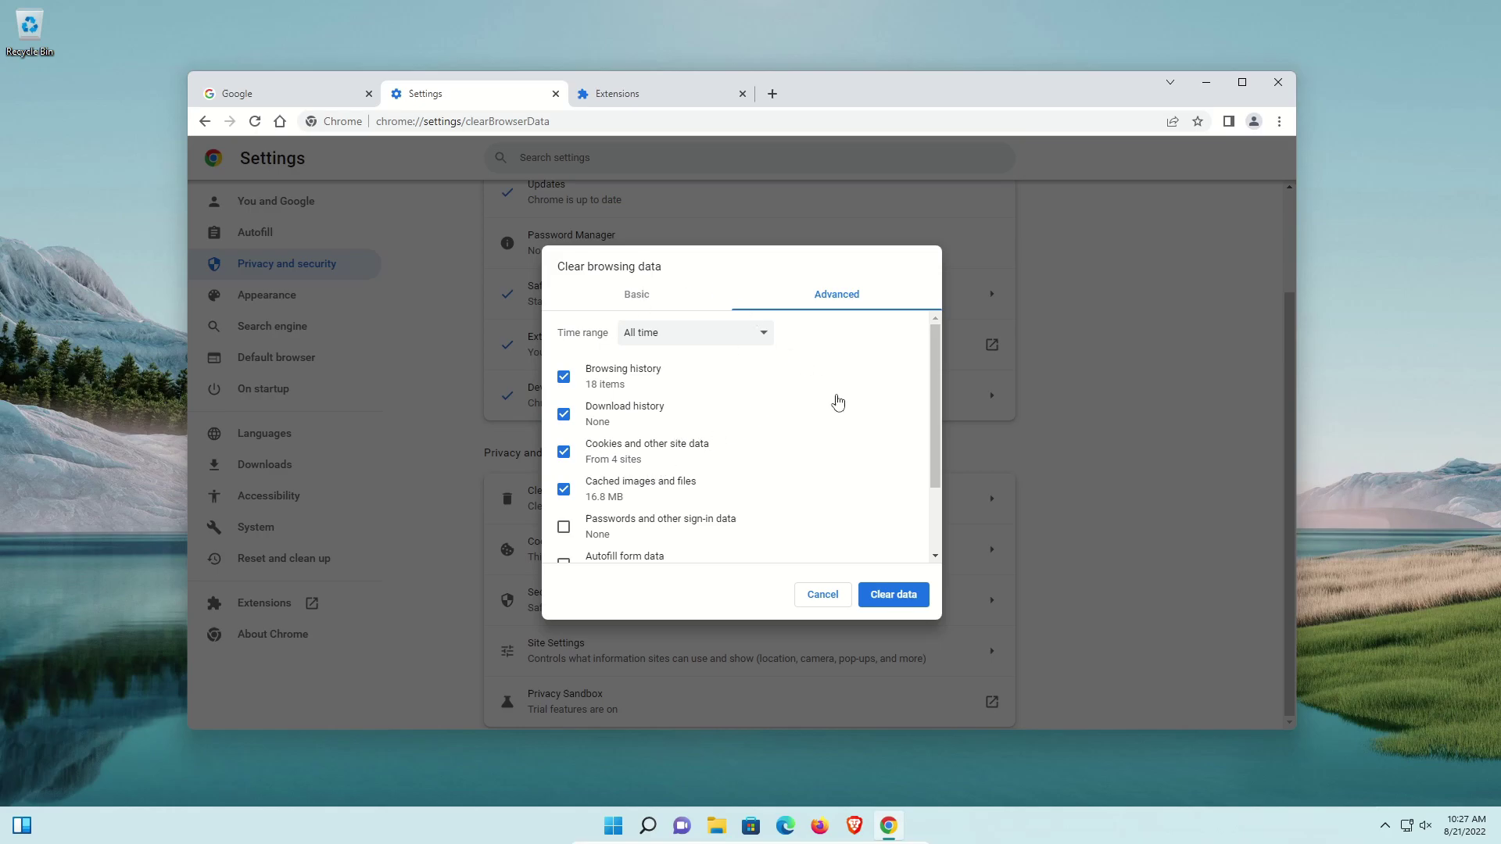
pyautogui.click(890, 596)
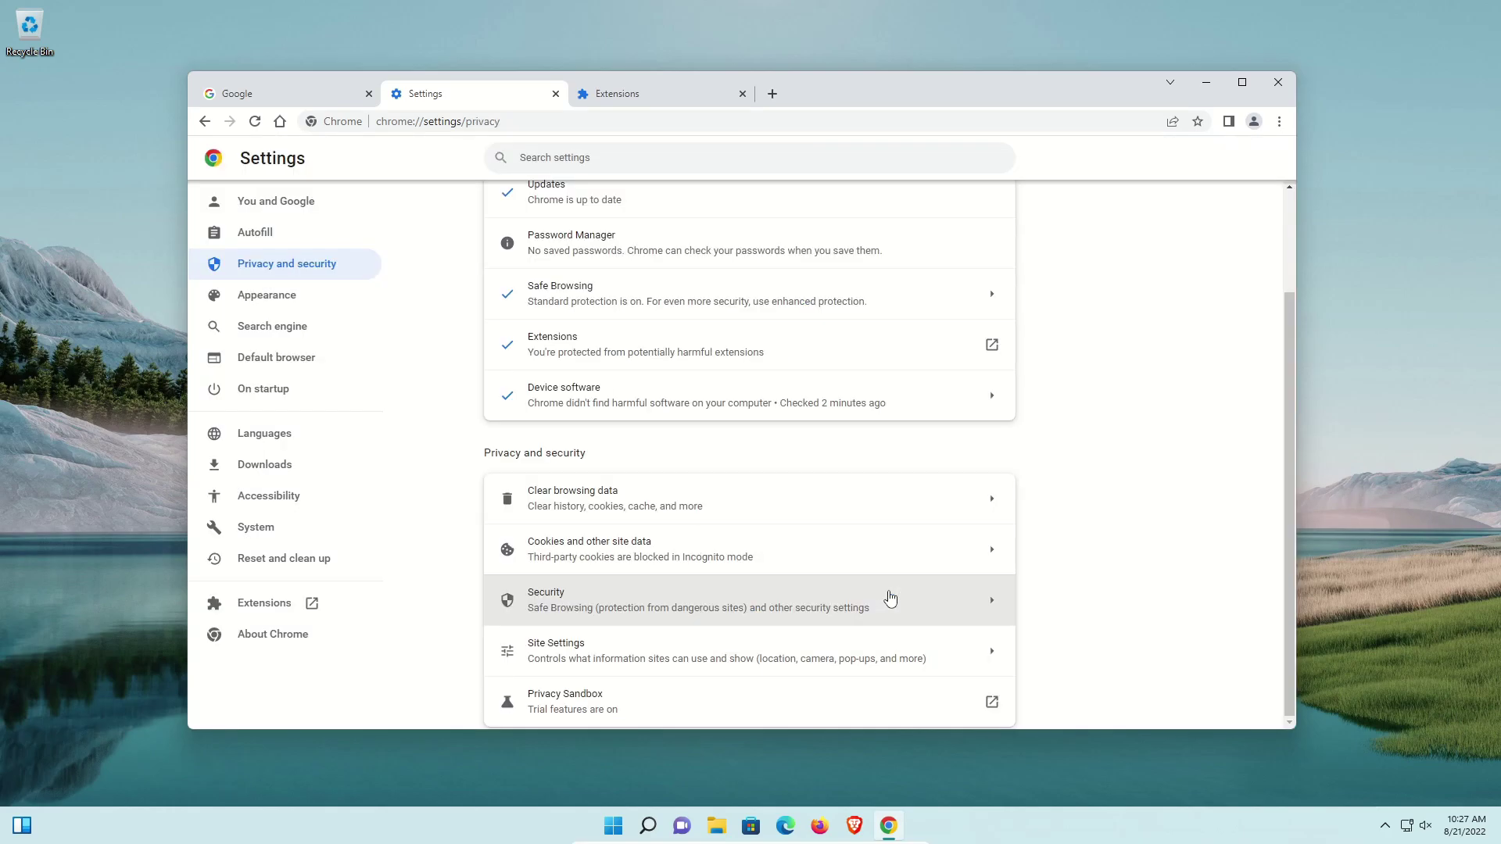
# Step: Open the Cookies and other site data settings and review the general cookie options
pyautogui.click(639, 553)
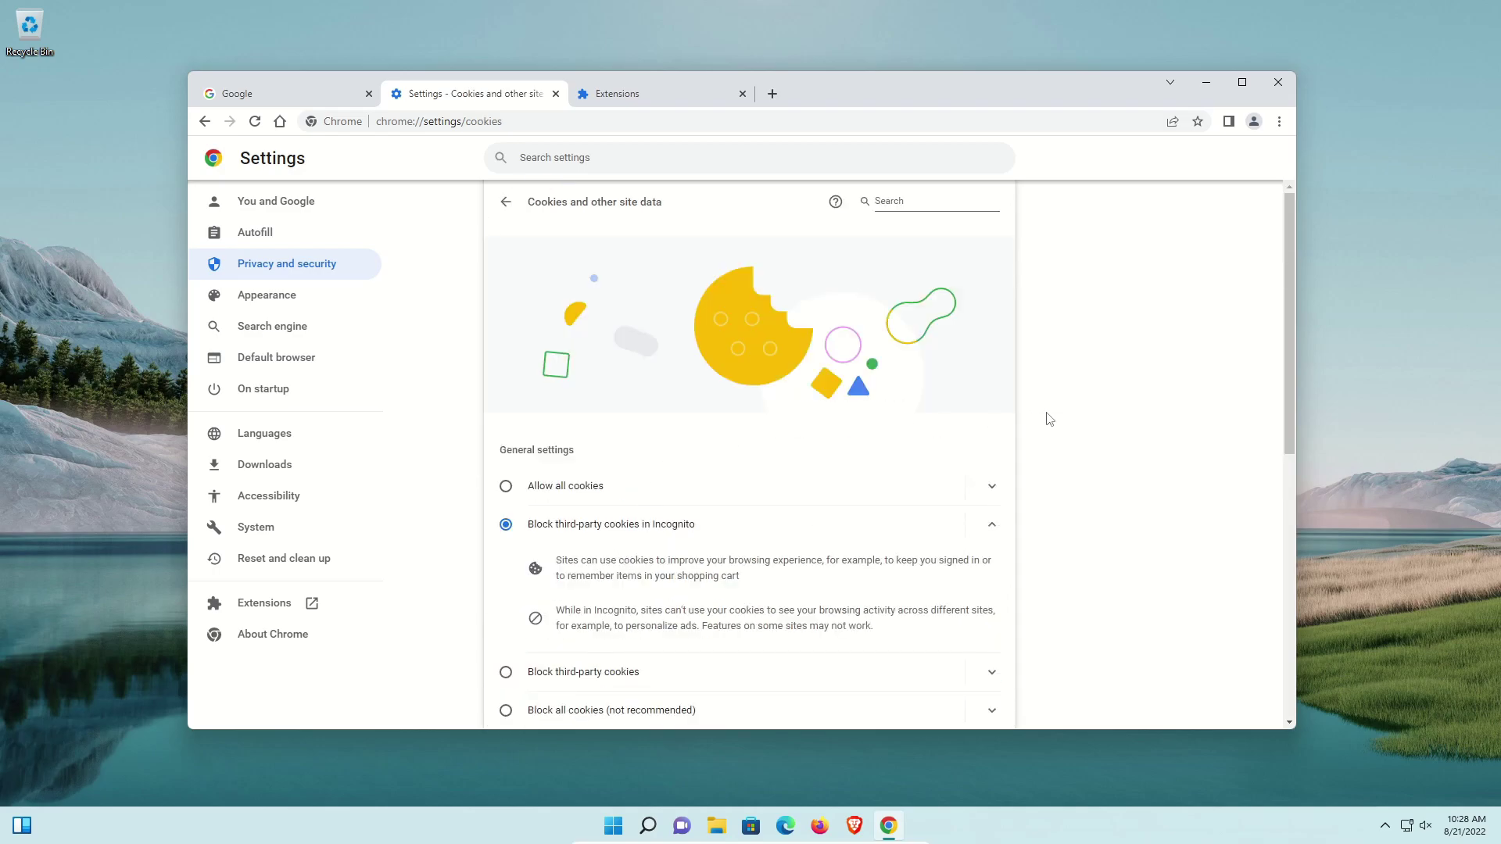
pyautogui.scroll(-2, 1049, 420)
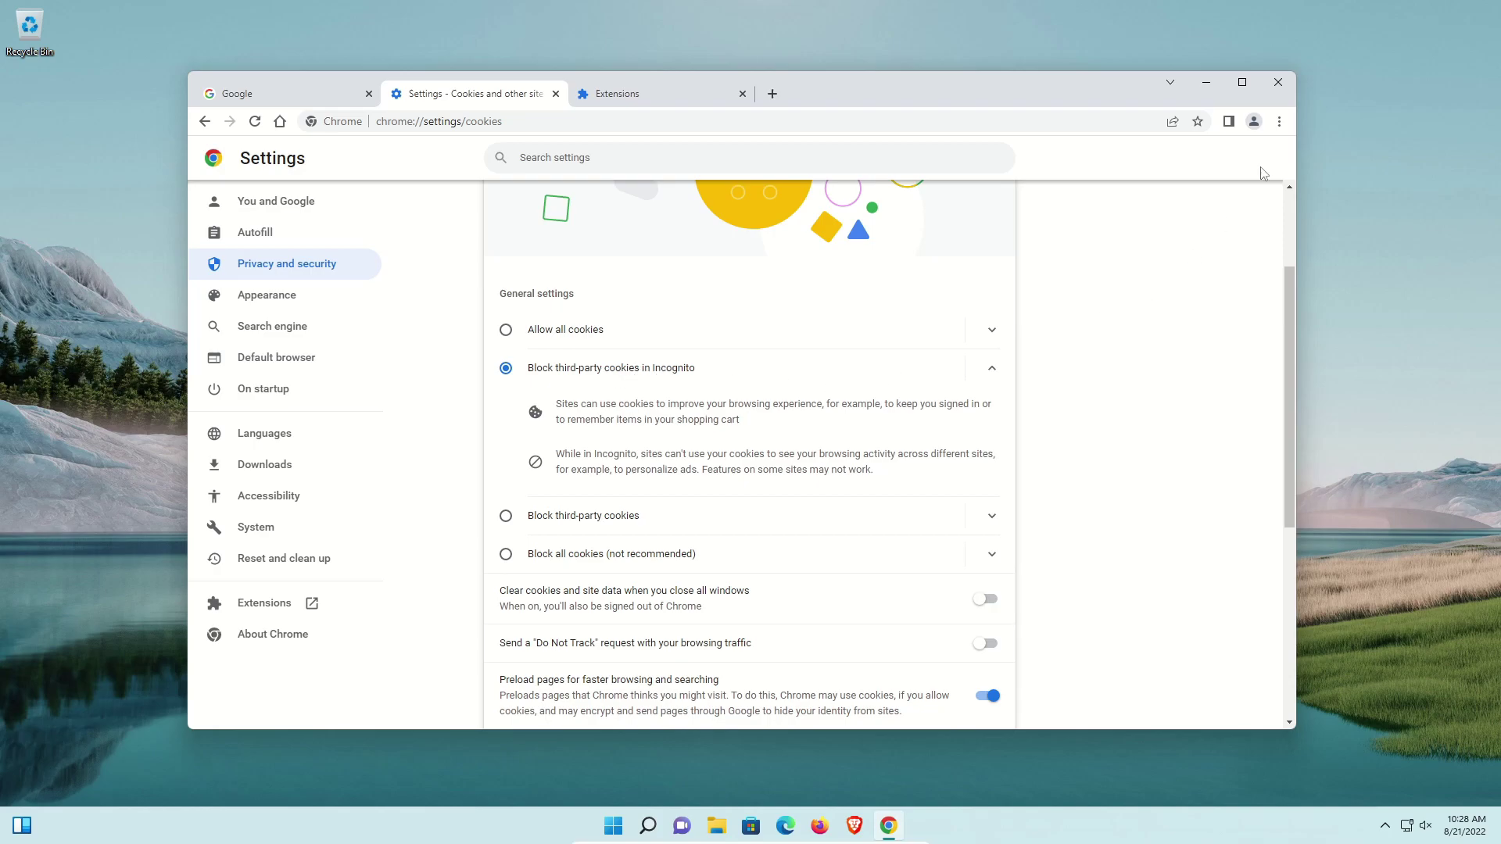
# Step: Open an Incognito window, review what information it does not save and who can still see the activity, and close it
pyautogui.click(1278, 122)
pyautogui.click(1116, 186)
pyautogui.moveTo(527, 409); pyautogui.dragTo(619, 444)
pyautogui.moveTo(530, 460); pyautogui.dragTo(645, 460)
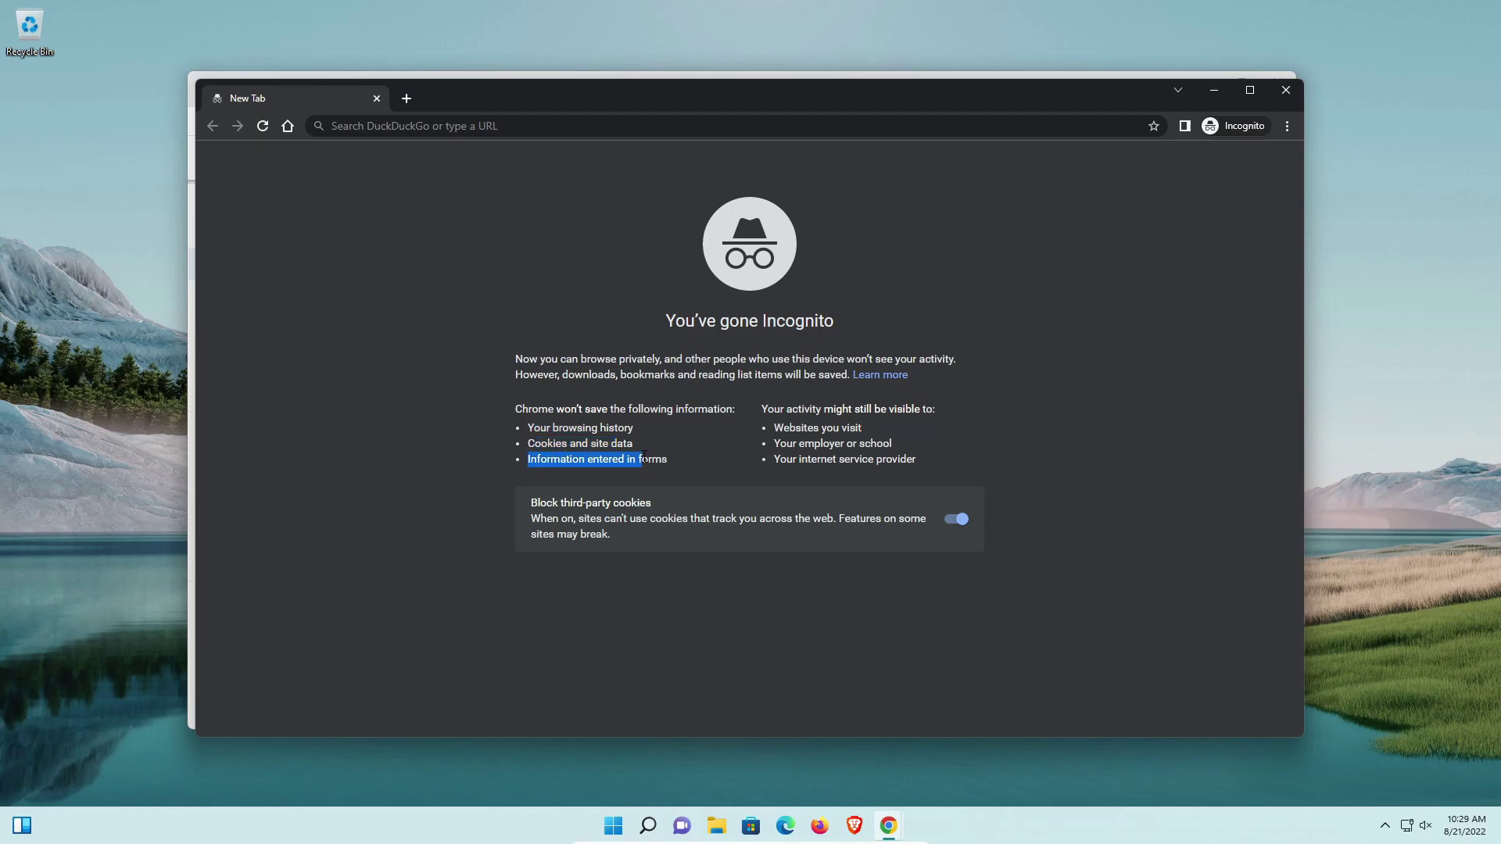
pyautogui.click(644, 459)
pyautogui.moveTo(771, 427); pyautogui.dragTo(890, 443)
pyautogui.moveTo(792, 463); pyautogui.dragTo(875, 459)
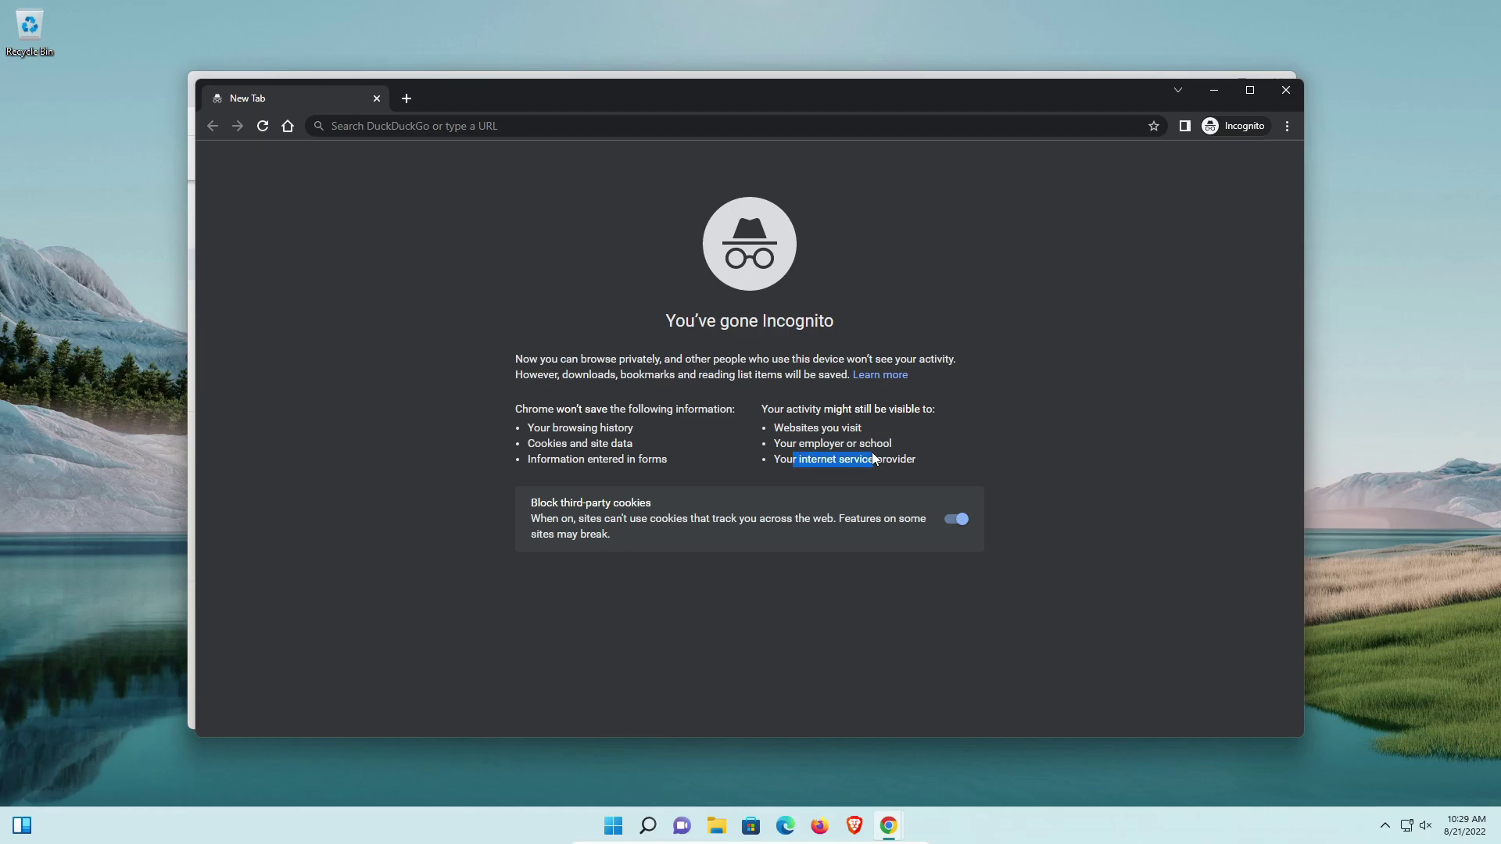
pyautogui.moveTo(1044, 98); pyautogui.dragTo(1114, 114)
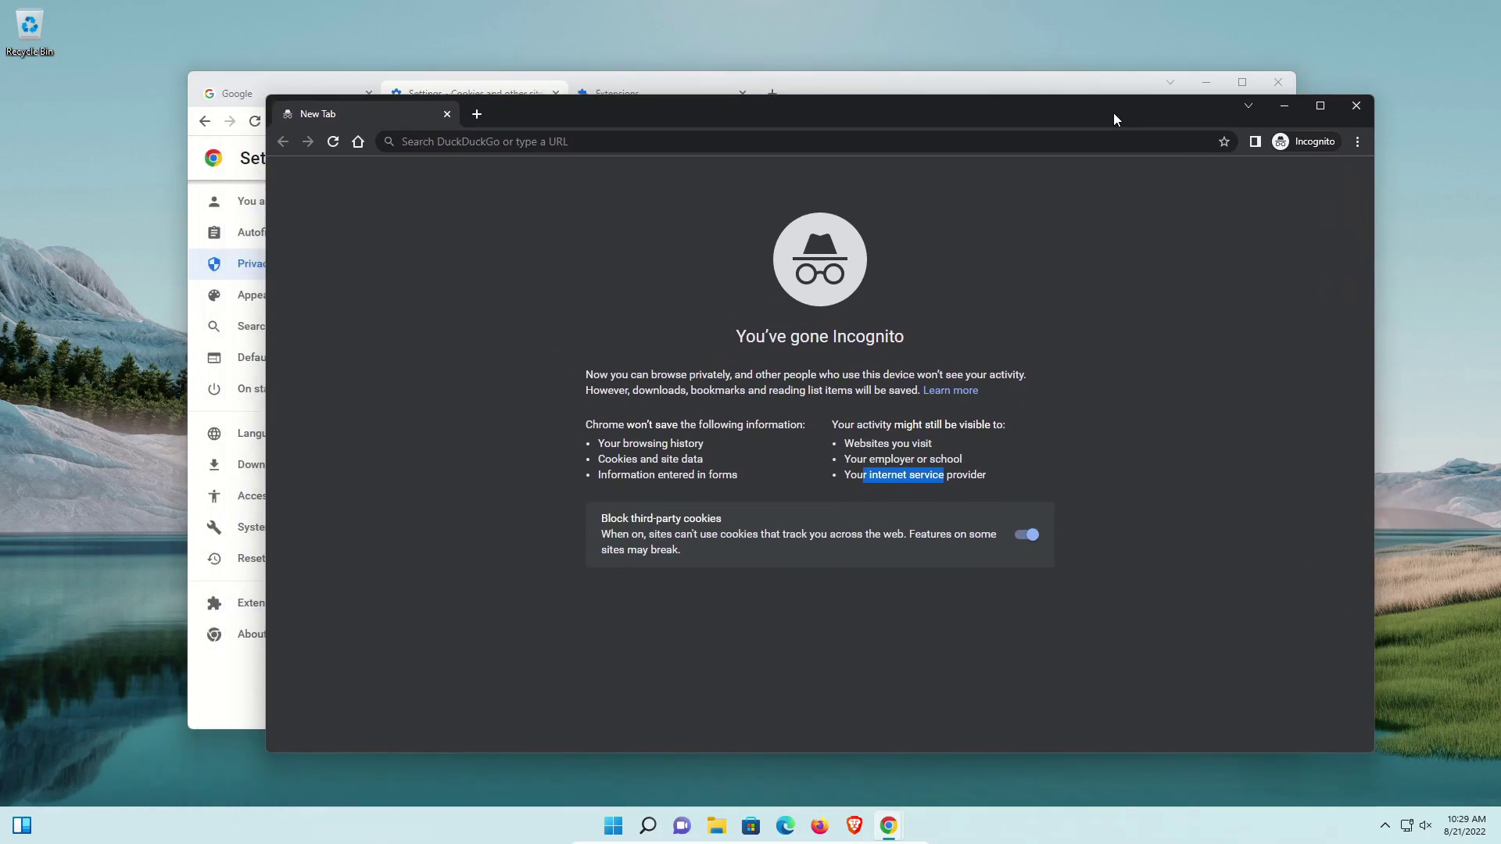
pyautogui.click(1356, 107)
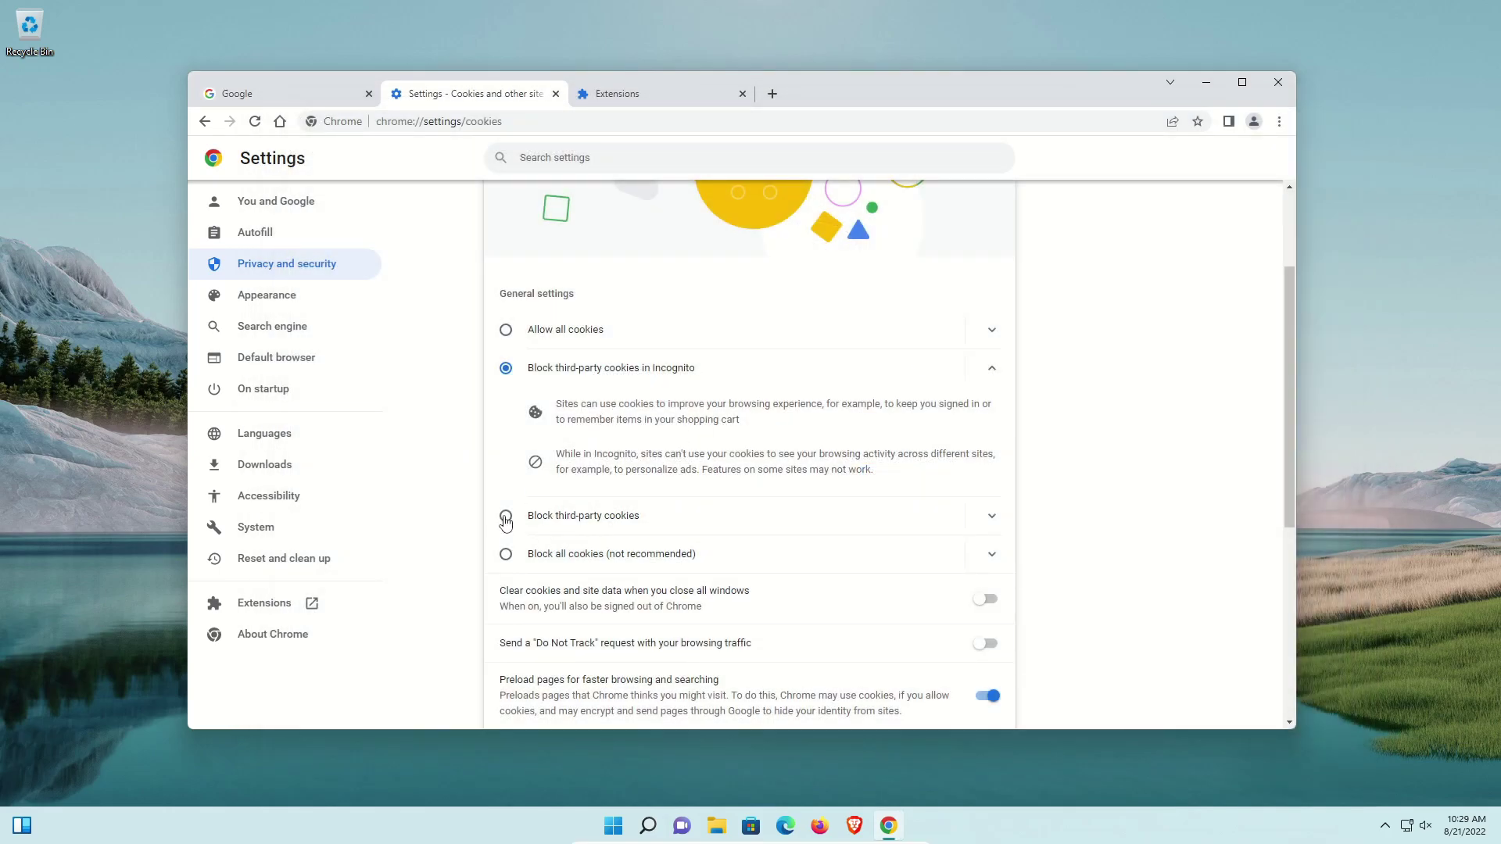
# Step: Try the Block third-party cookies option, followed by Block all cookies (not recommended)
pyautogui.click(505, 518)
pyautogui.click(506, 554)
# Step: Review the three site lists under Customized behaviors and the Add a site dialog for sites that can always use cookies, adding nothing
pyautogui.scroll(-4, 461, 527)
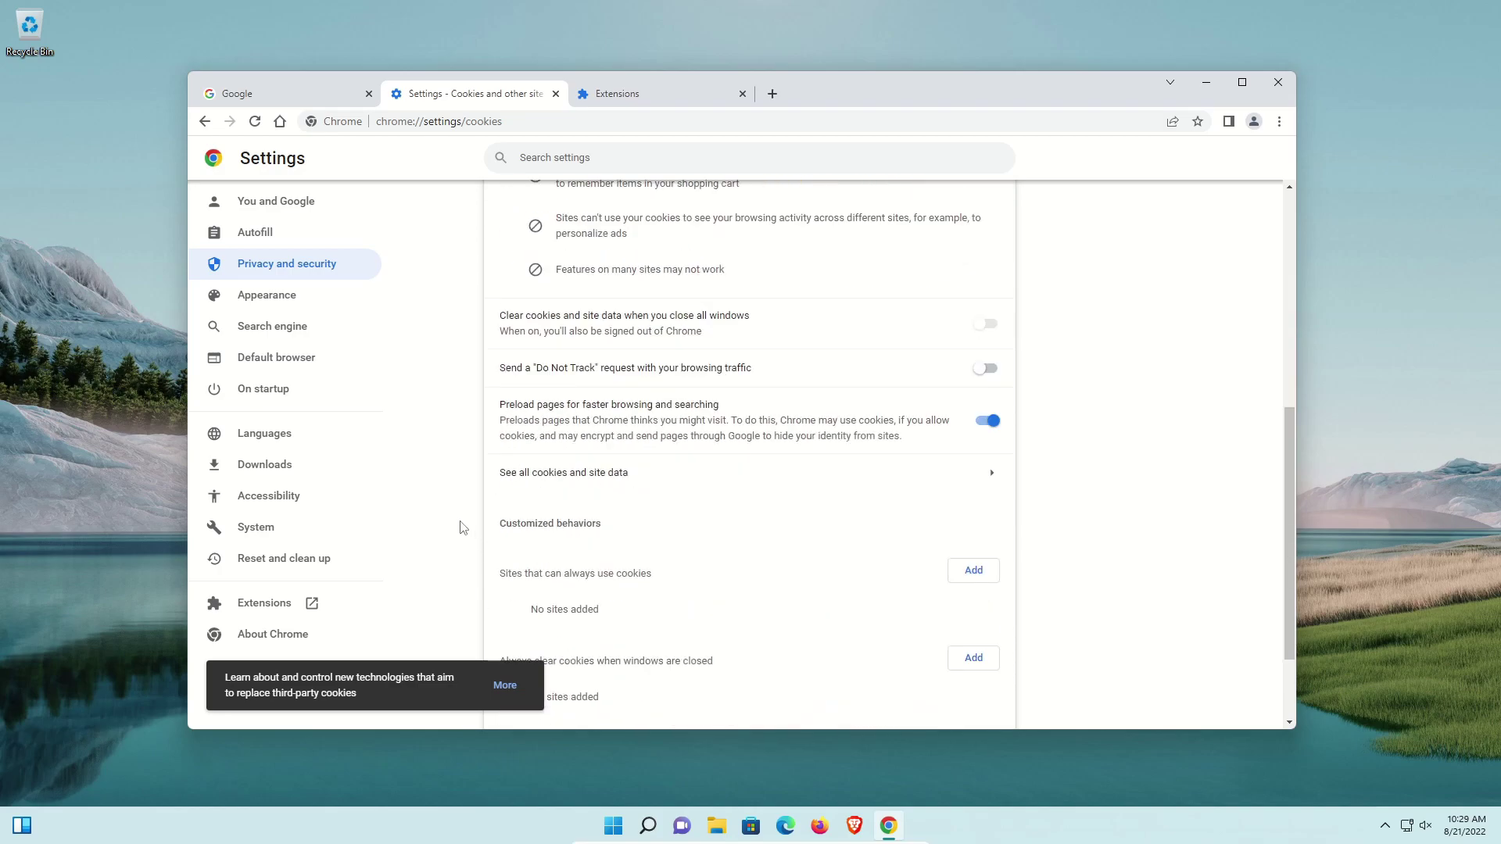
pyautogui.scroll(-2, 462, 527)
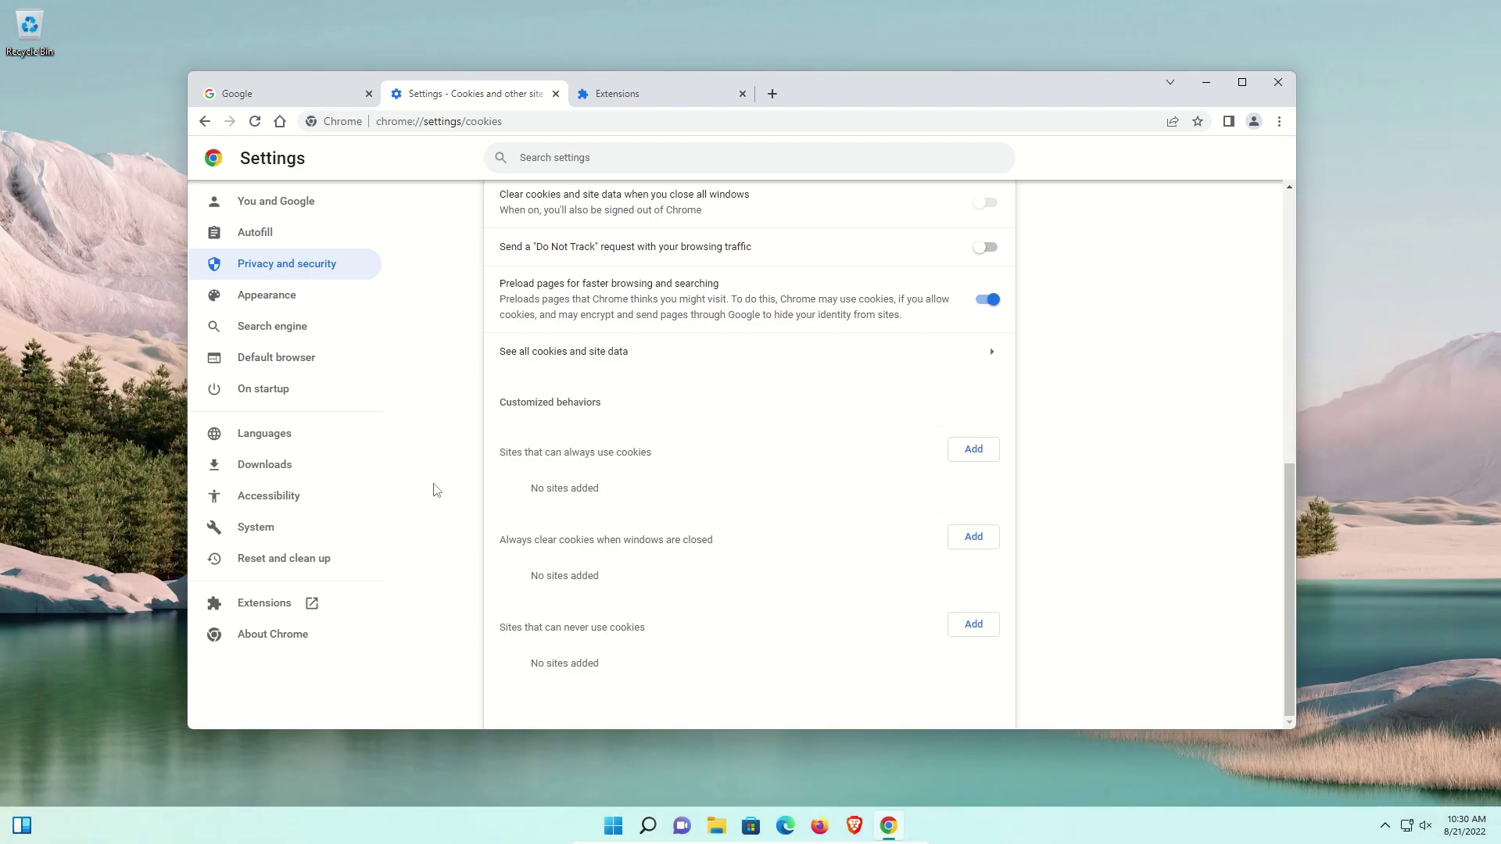
pyautogui.moveTo(501, 627); pyautogui.dragTo(603, 629)
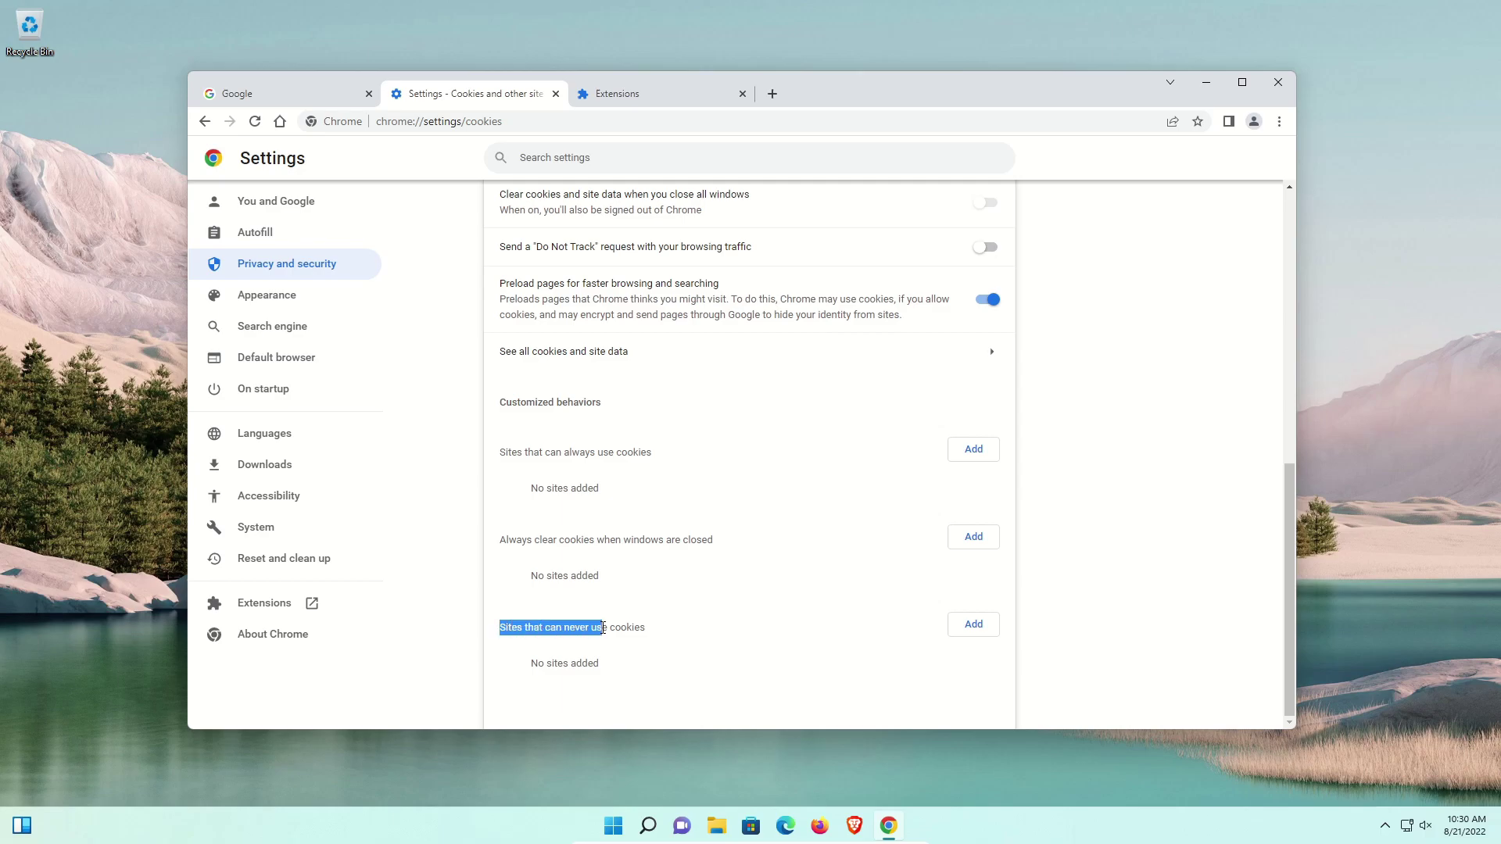
pyautogui.moveTo(500, 452); pyautogui.dragTo(646, 449)
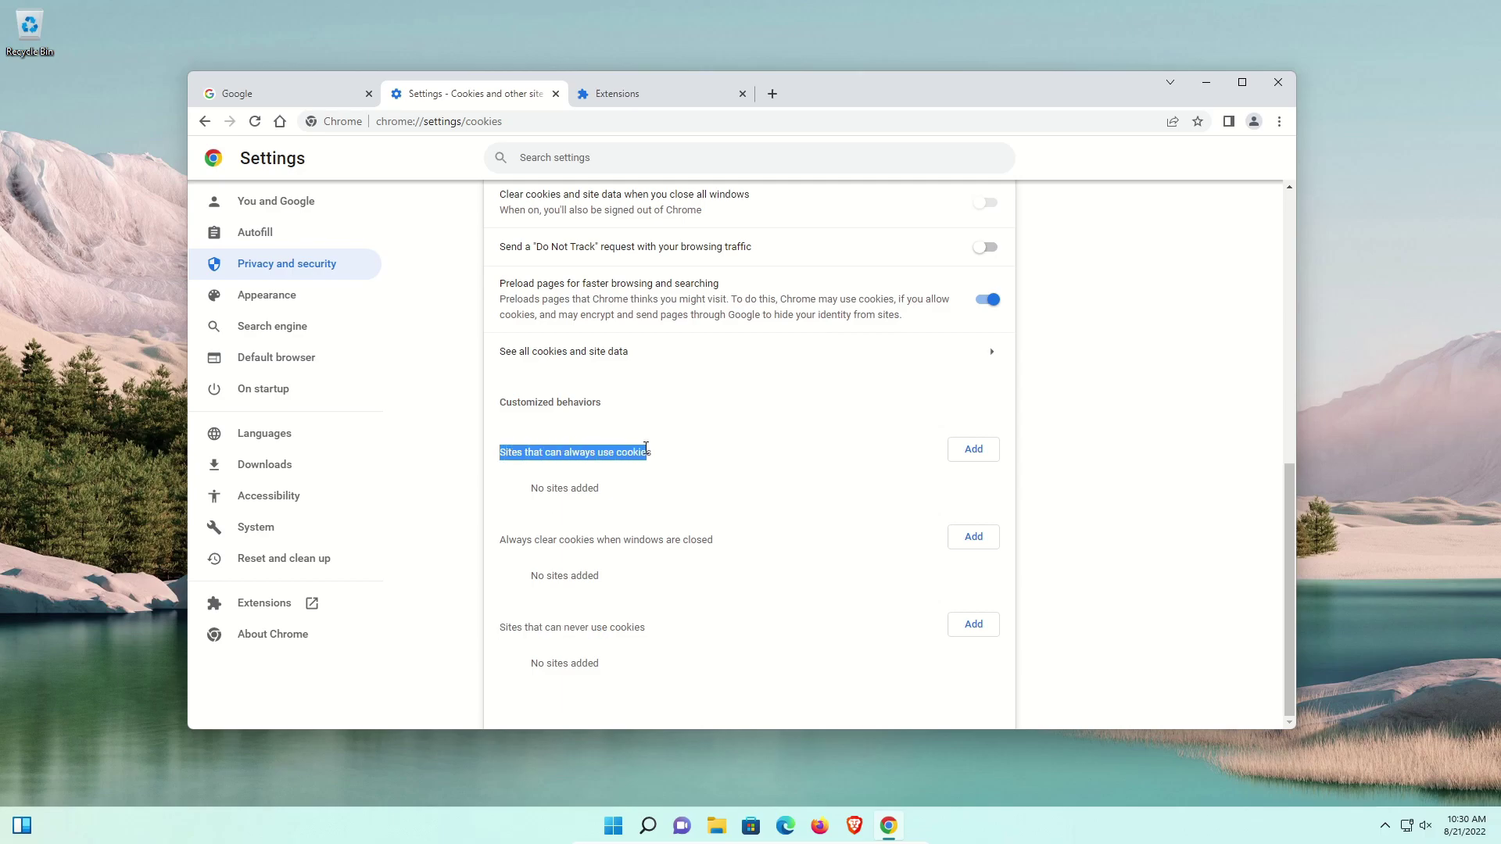
pyautogui.moveTo(501, 539); pyautogui.dragTo(683, 537)
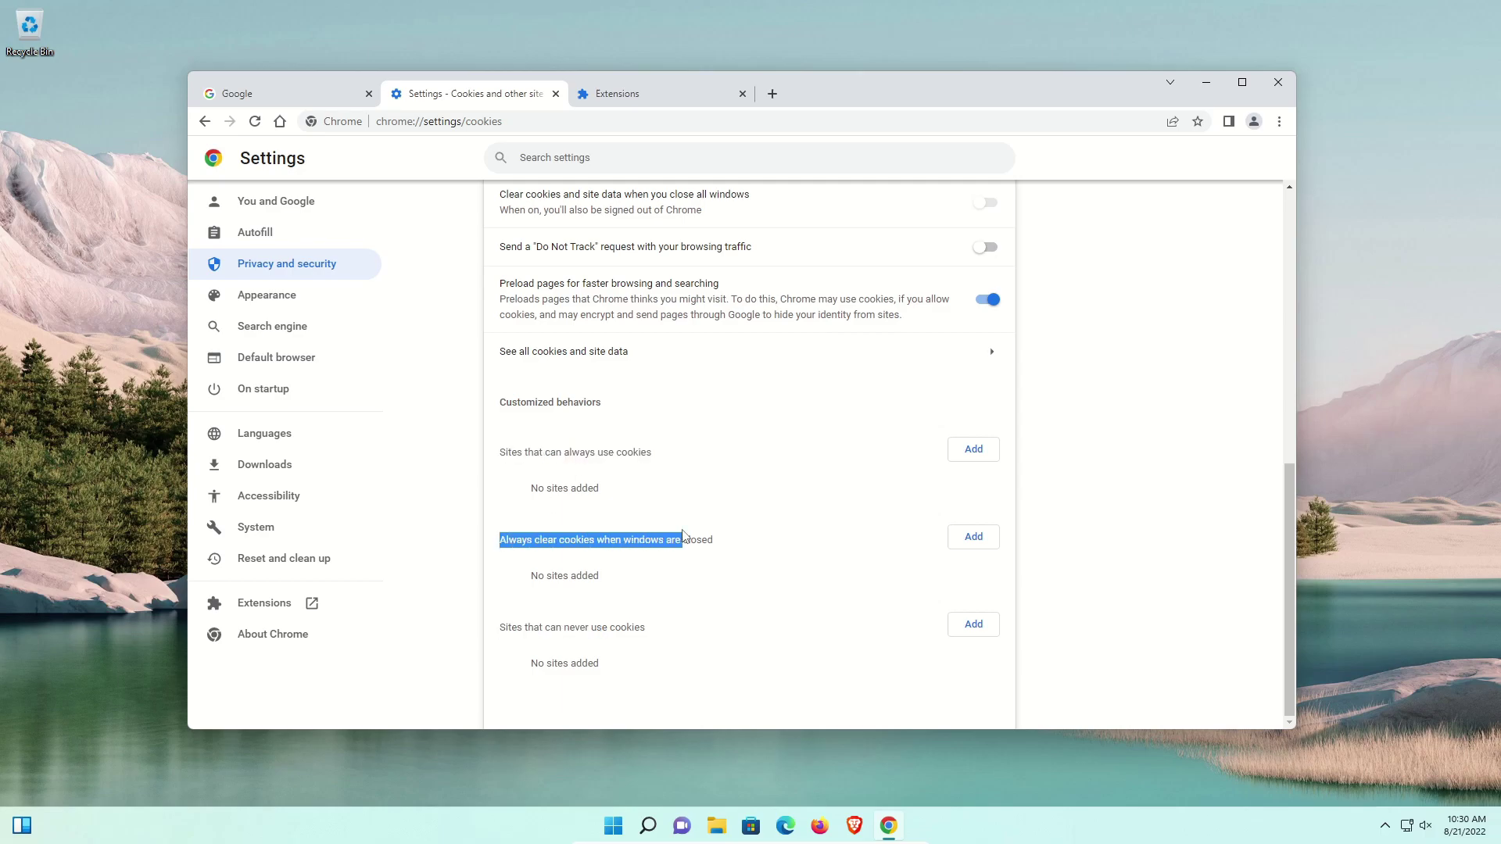
pyautogui.moveTo(500, 627); pyautogui.dragTo(634, 628)
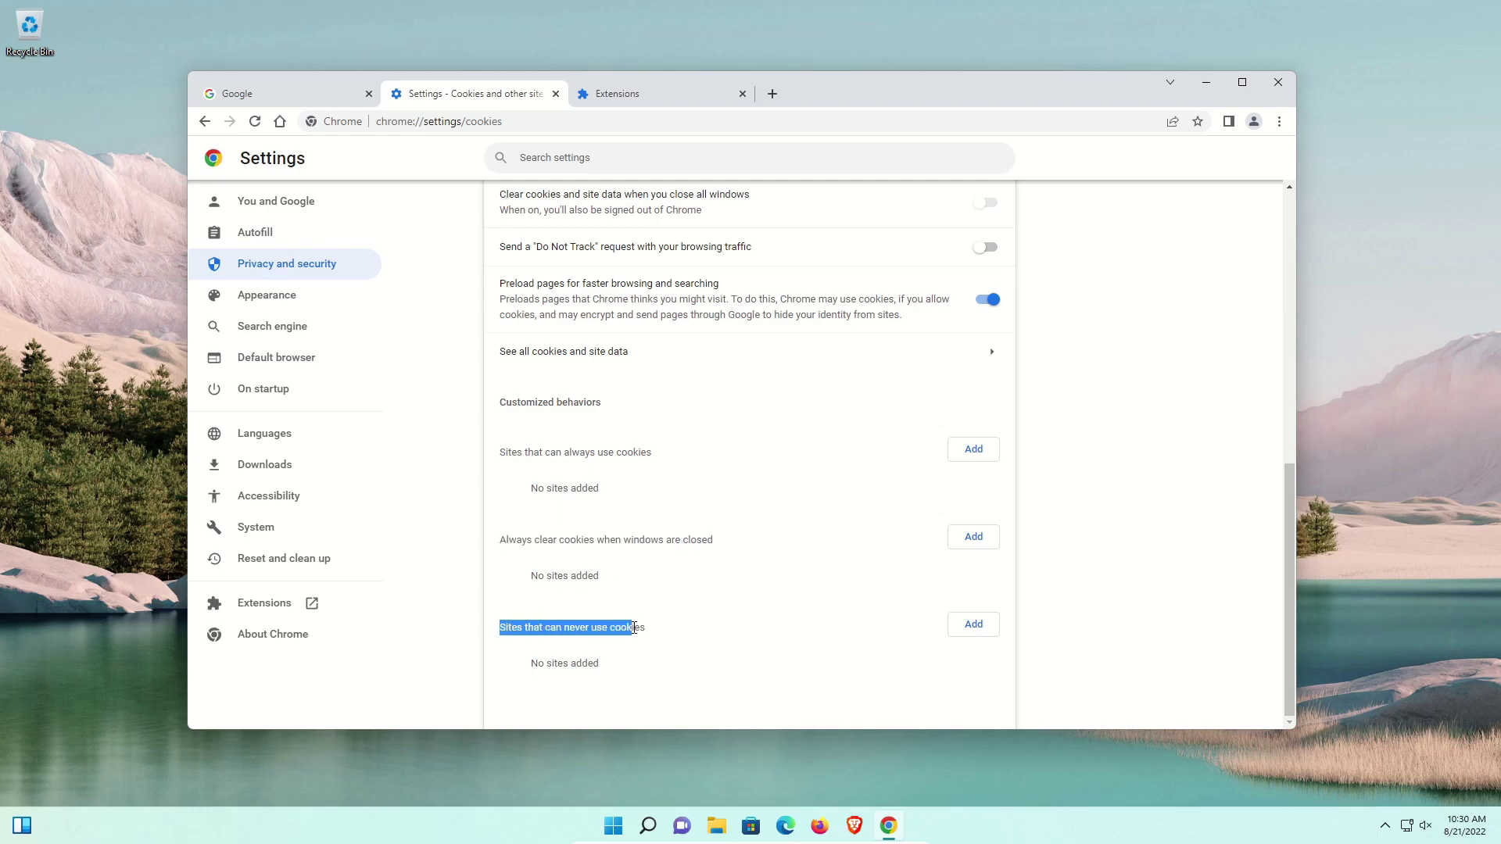
pyautogui.click(974, 450)
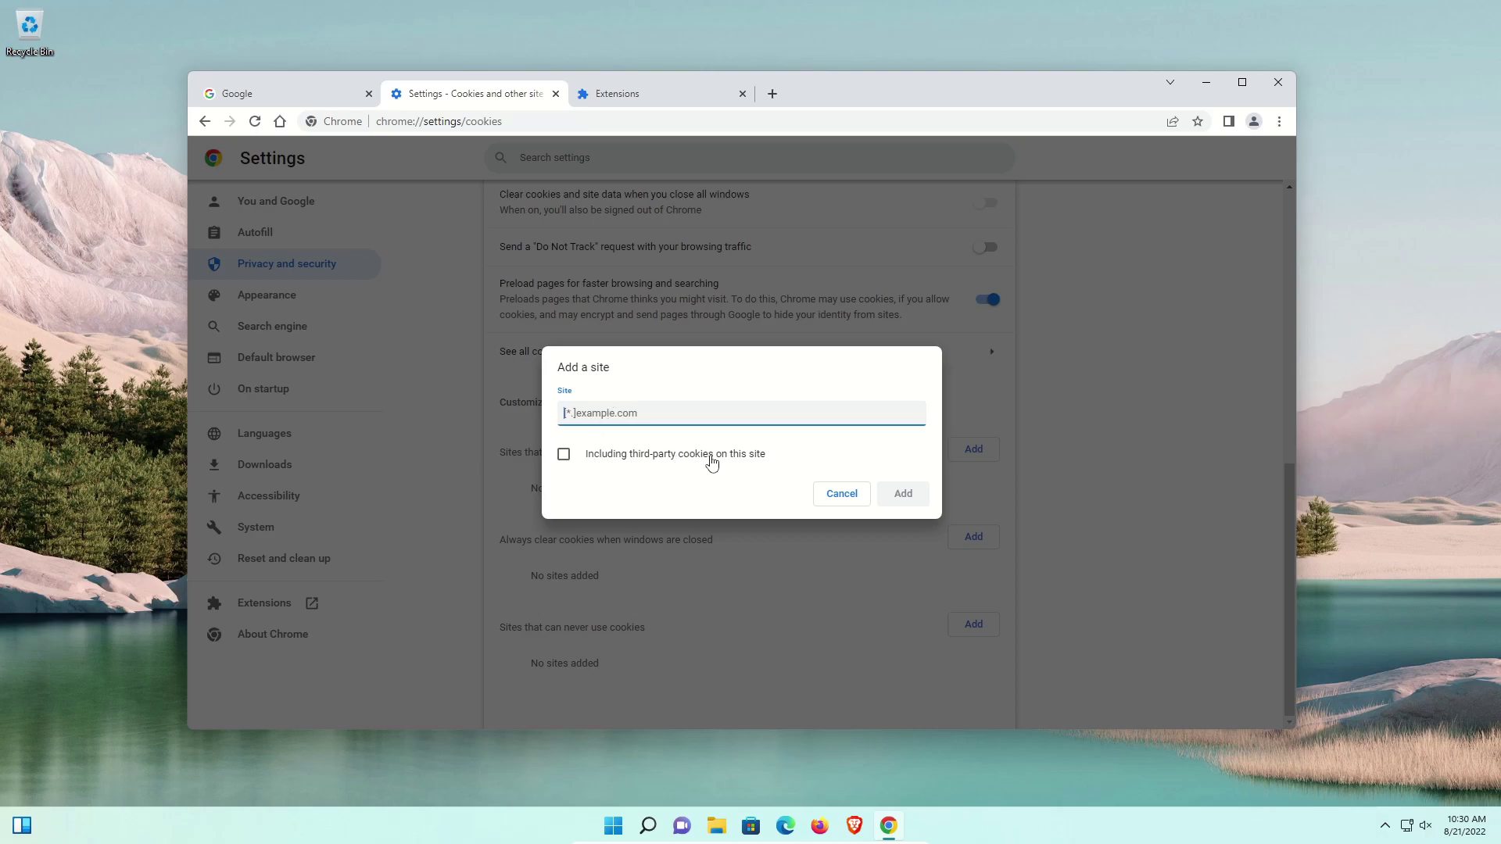
pyautogui.press('Escape')
# Step: Review the option for clearing cookies when all windows close, and set the general cookie setting to Block third-party cookies
pyautogui.scroll(3, 510, 541)
pyautogui.moveTo(509, 506); pyautogui.dragTo(731, 504)
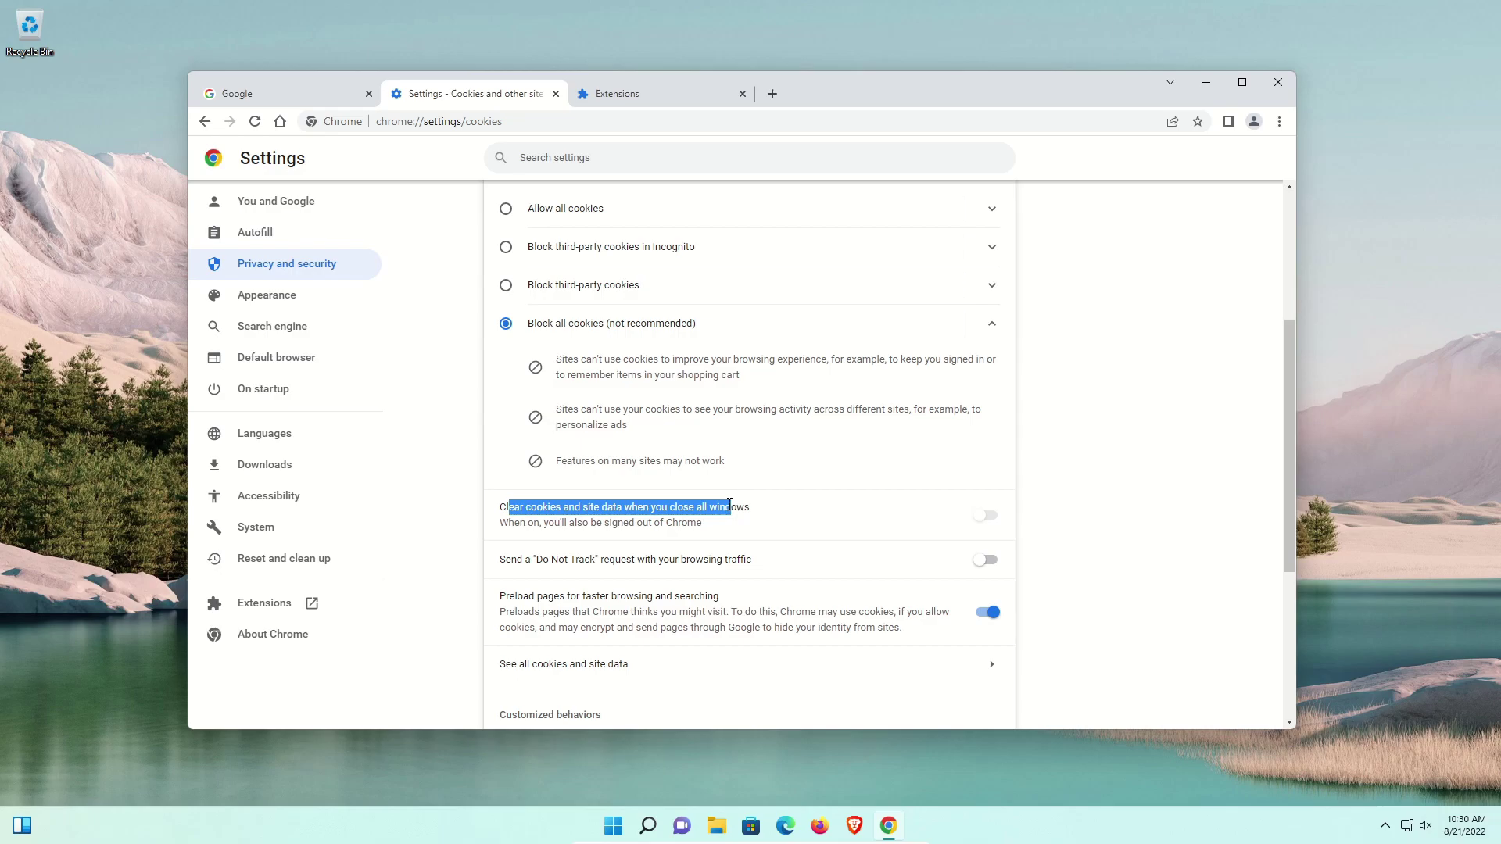
pyautogui.click(508, 300)
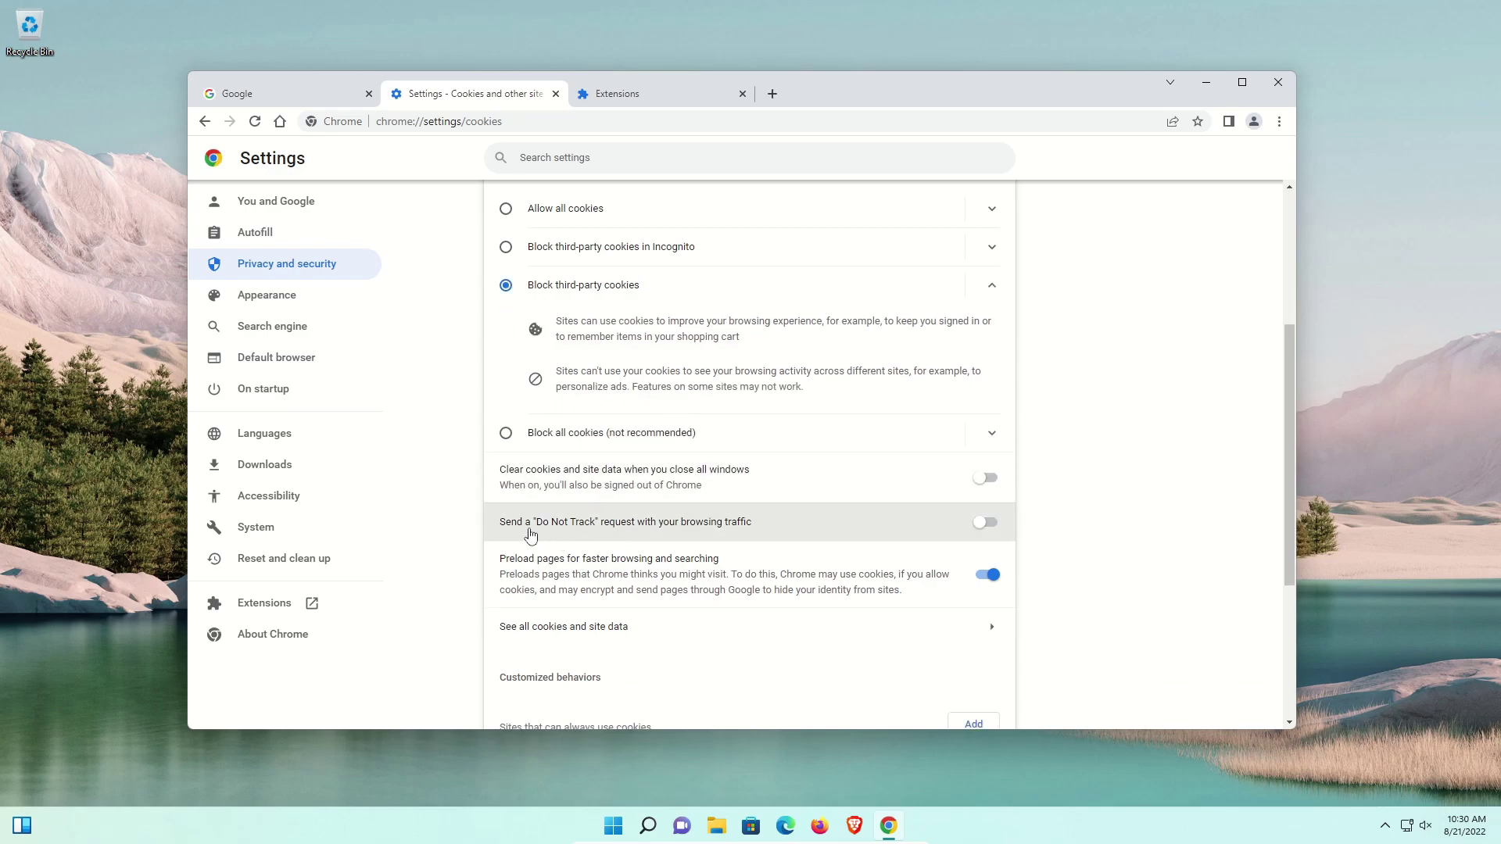
# Step: Turn on sending a "Do Not Track" request with browsing traffic, reading its explanation before confirming
pyautogui.click(983, 523)
pyautogui.moveTo(738, 470); pyautogui.dragTo(691, 367)
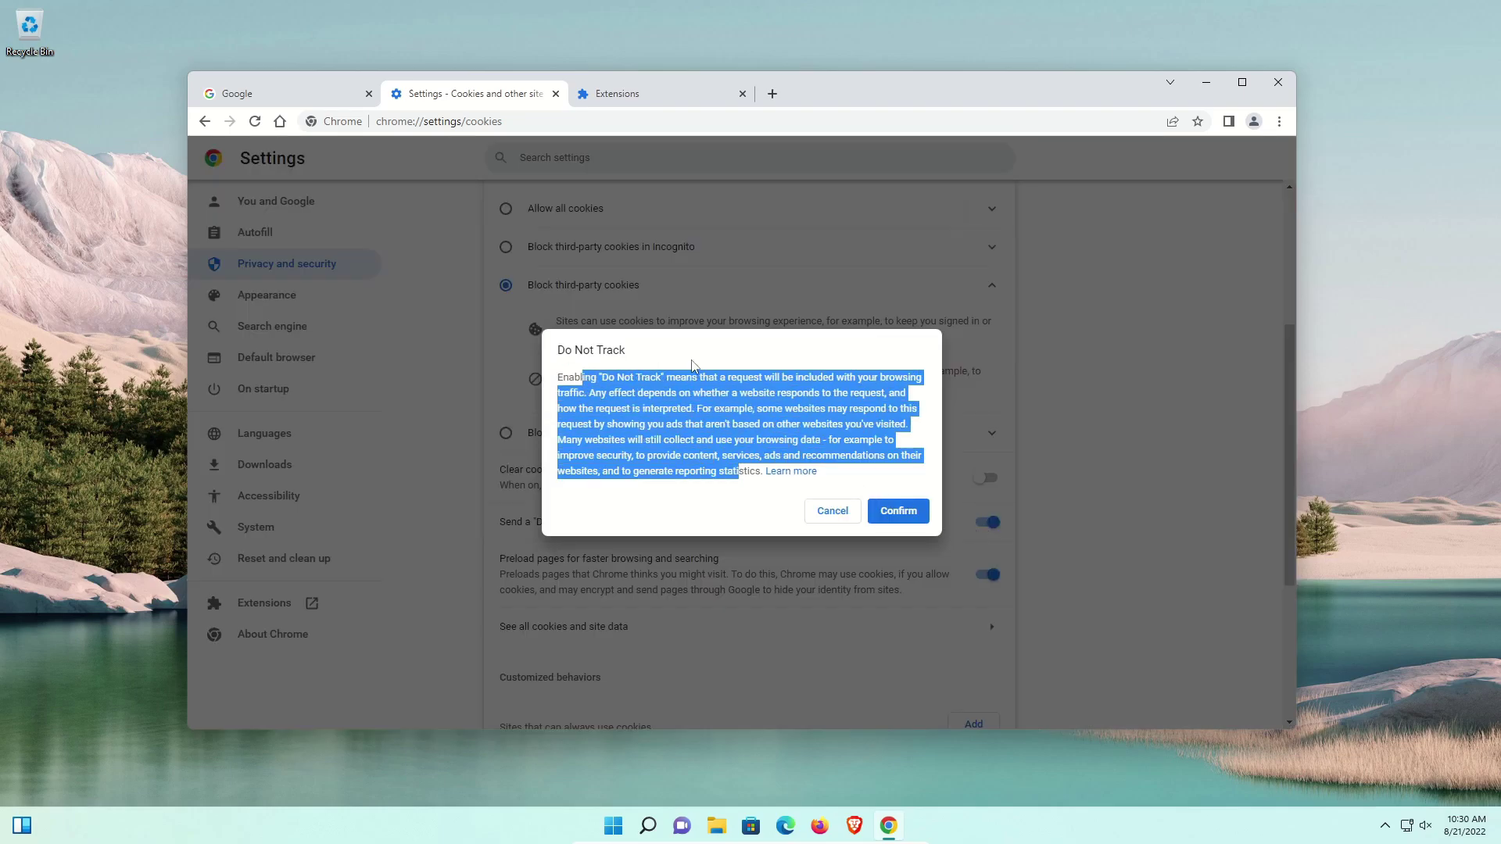
pyautogui.click(693, 365)
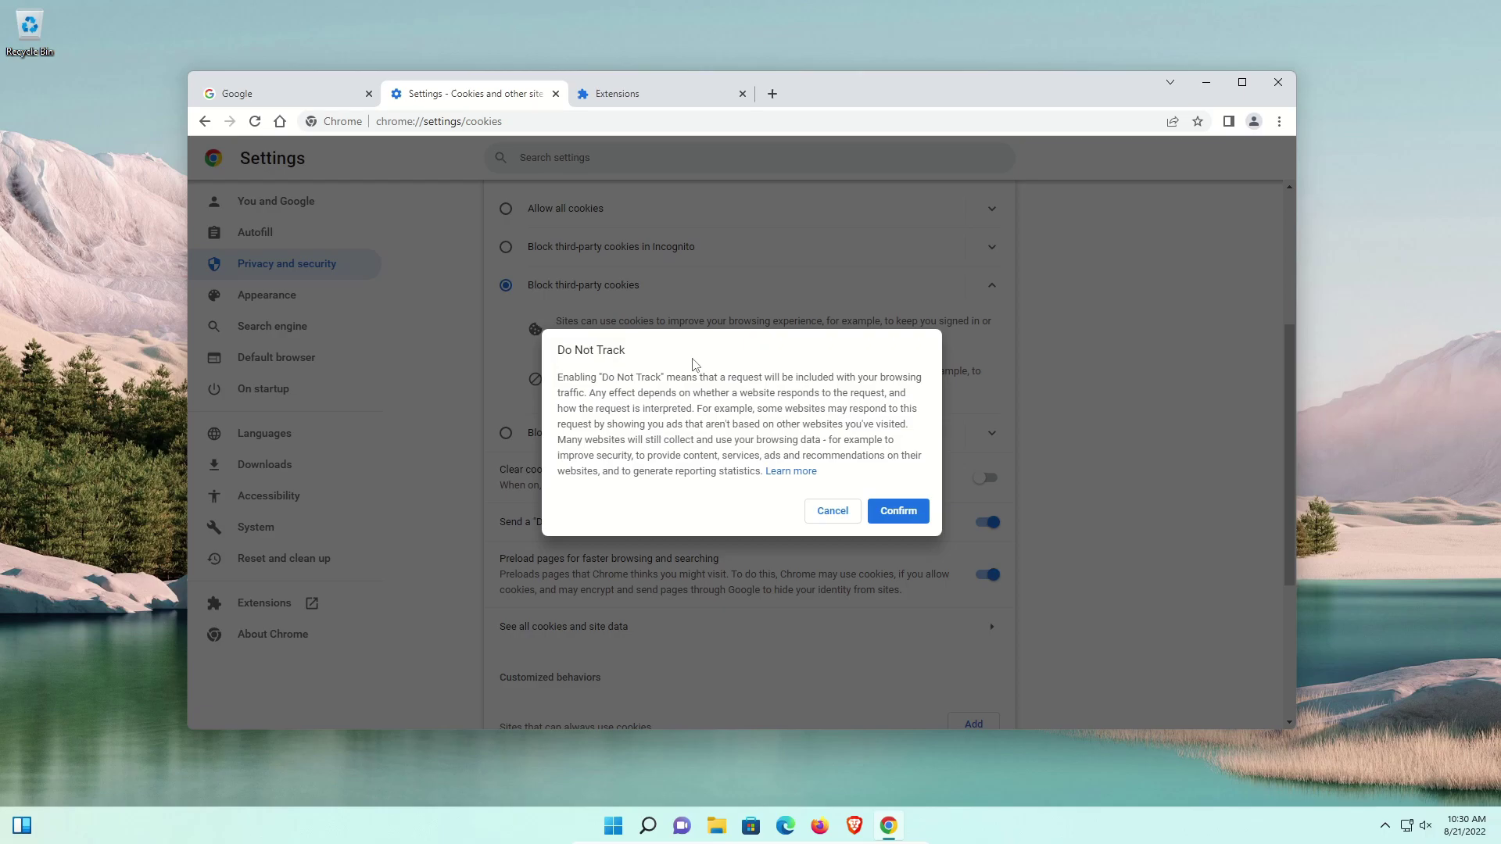
pyautogui.moveTo(602, 378); pyautogui.dragTo(650, 377)
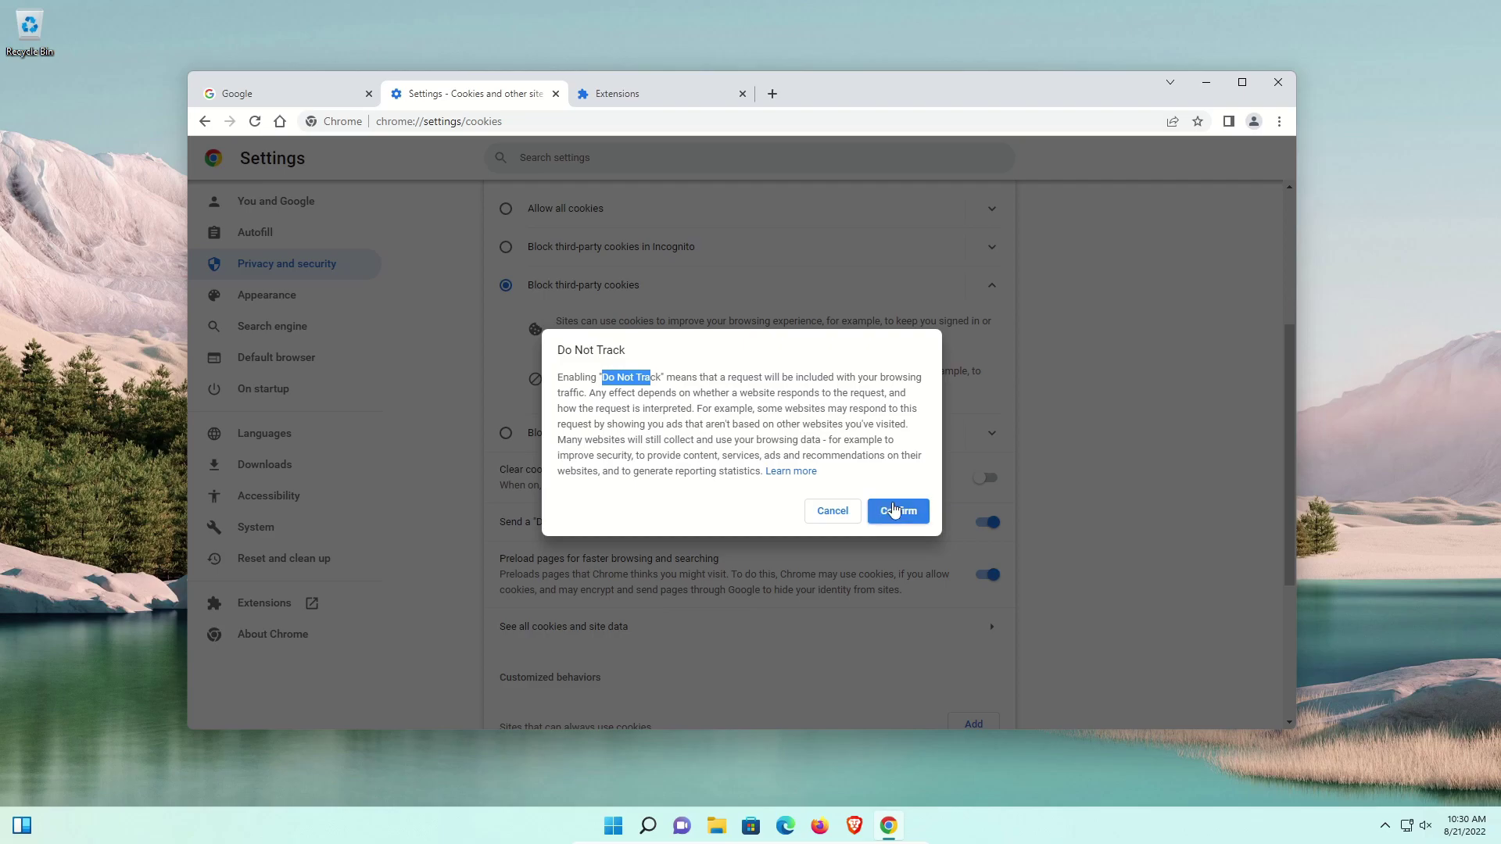
pyautogui.click(894, 511)
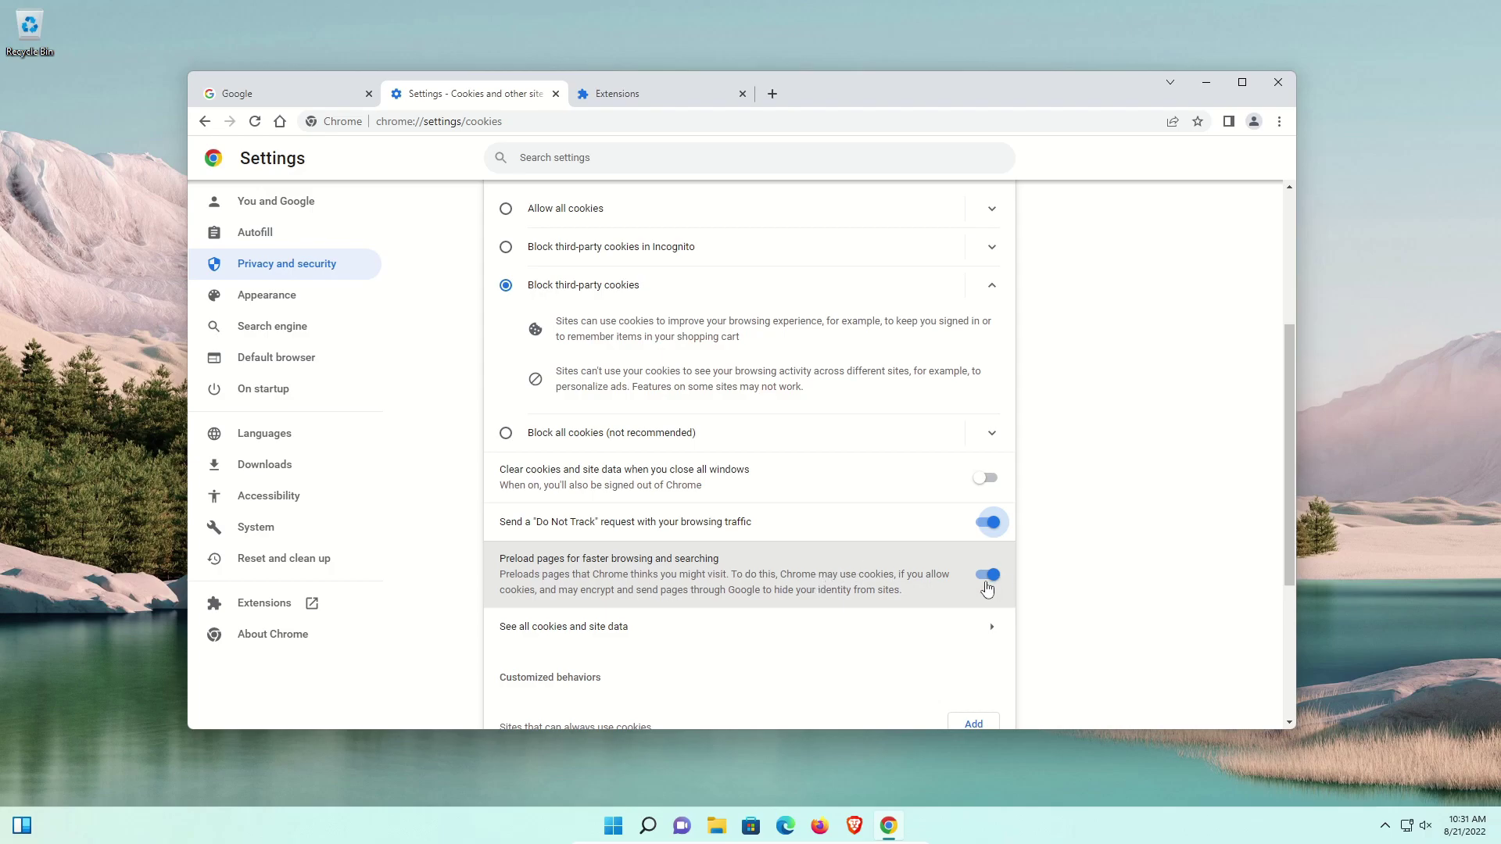
# Step: Return to Privacy and security, open the Security settings and review the Safe Browsing protection levels
pyautogui.scroll(4, 987, 578)
pyautogui.click(508, 203)
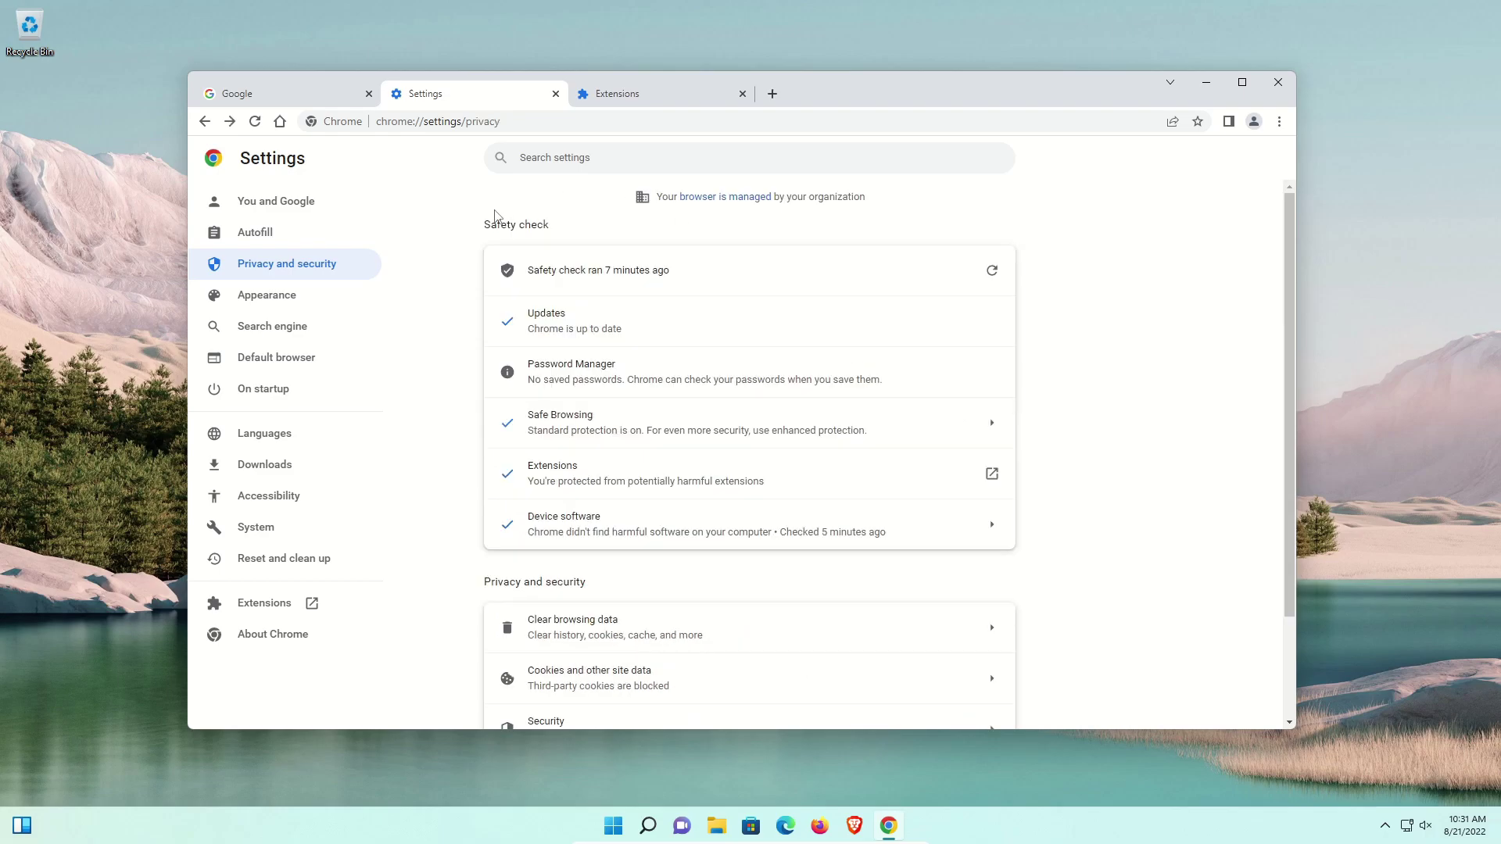
pyautogui.scroll(-2, 461, 250)
pyautogui.click(573, 607)
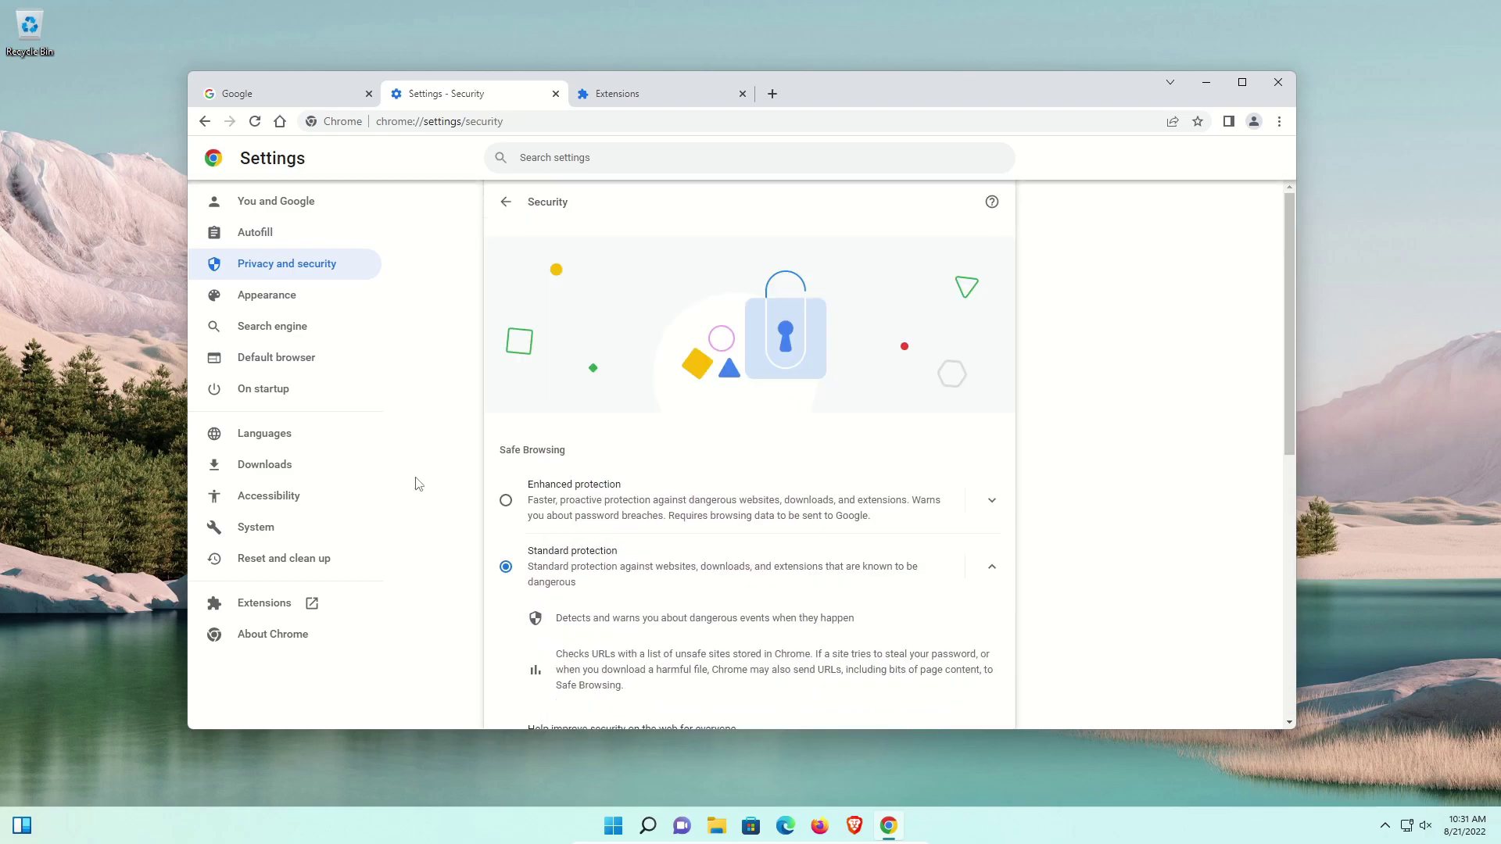
pyautogui.scroll(-3, 423, 448)
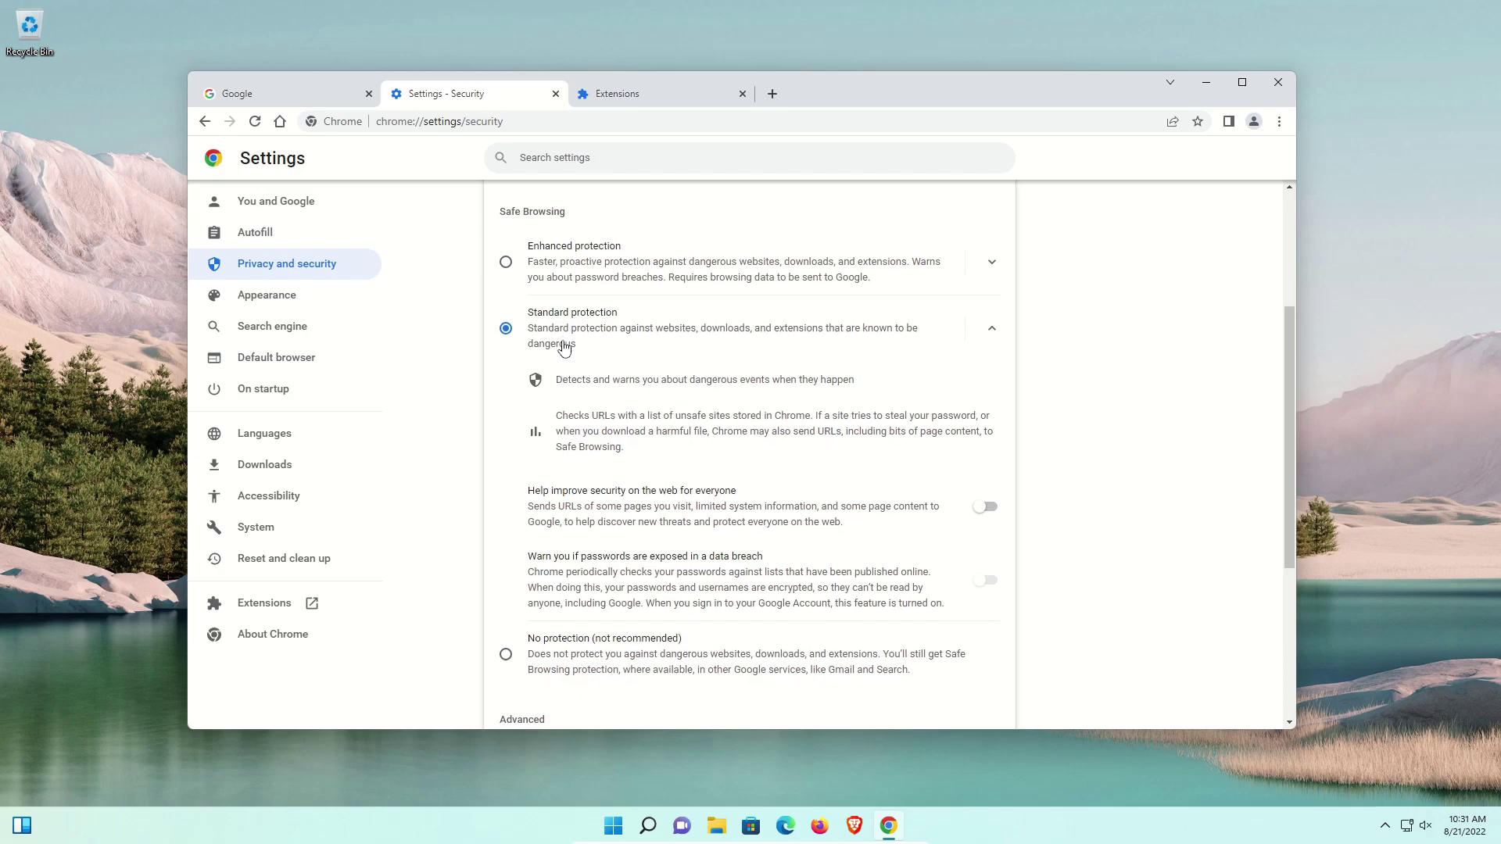
# Step: Turn on Always use secure connections in the Advanced security settings and check the Use secure DNS entry
pyautogui.scroll(-4, 563, 339)
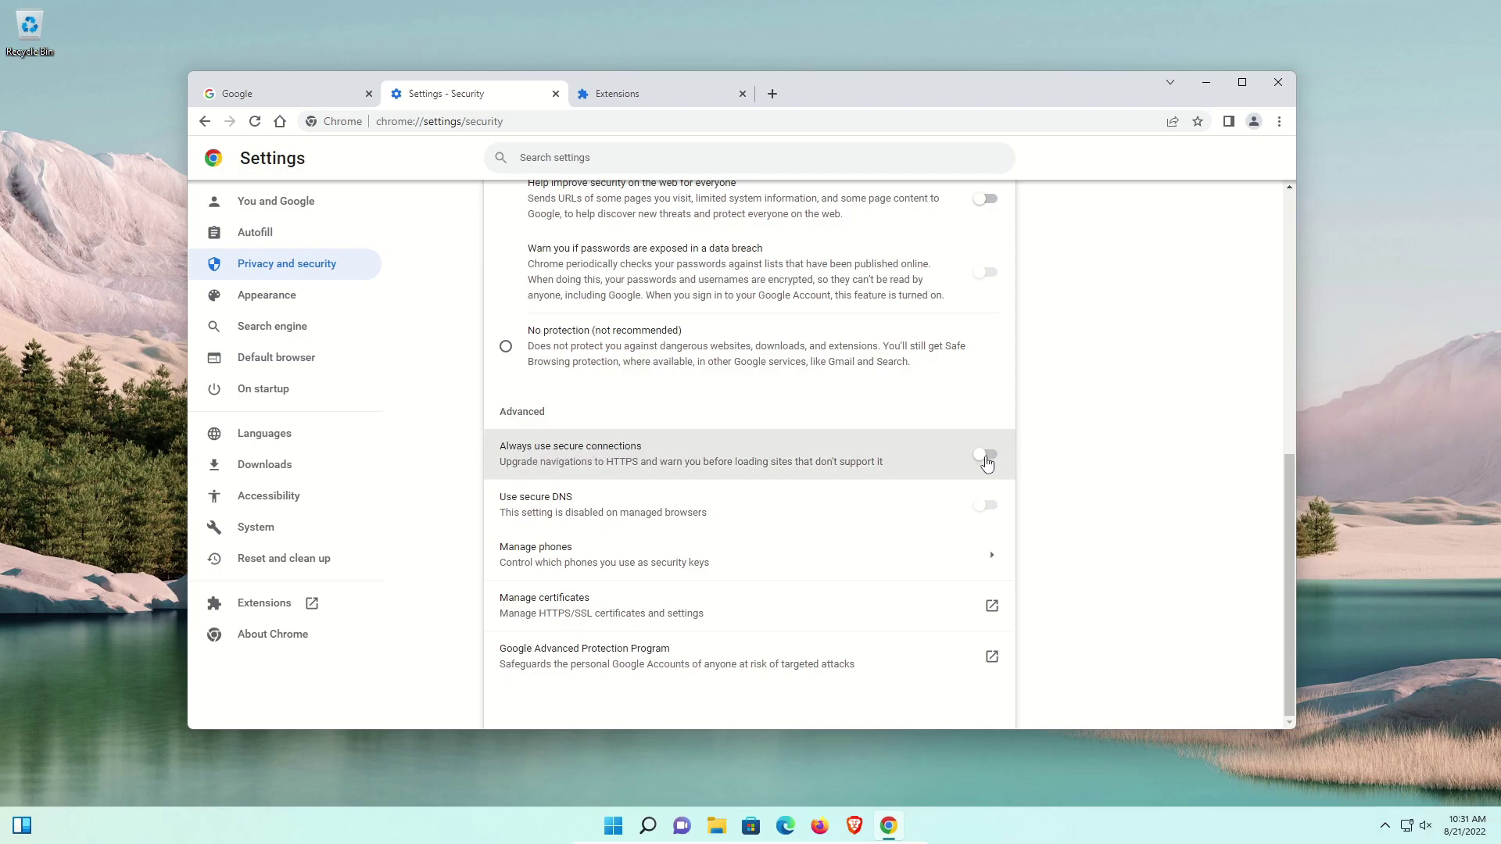
pyautogui.click(987, 456)
pyautogui.moveTo(548, 499); pyautogui.dragTo(575, 503)
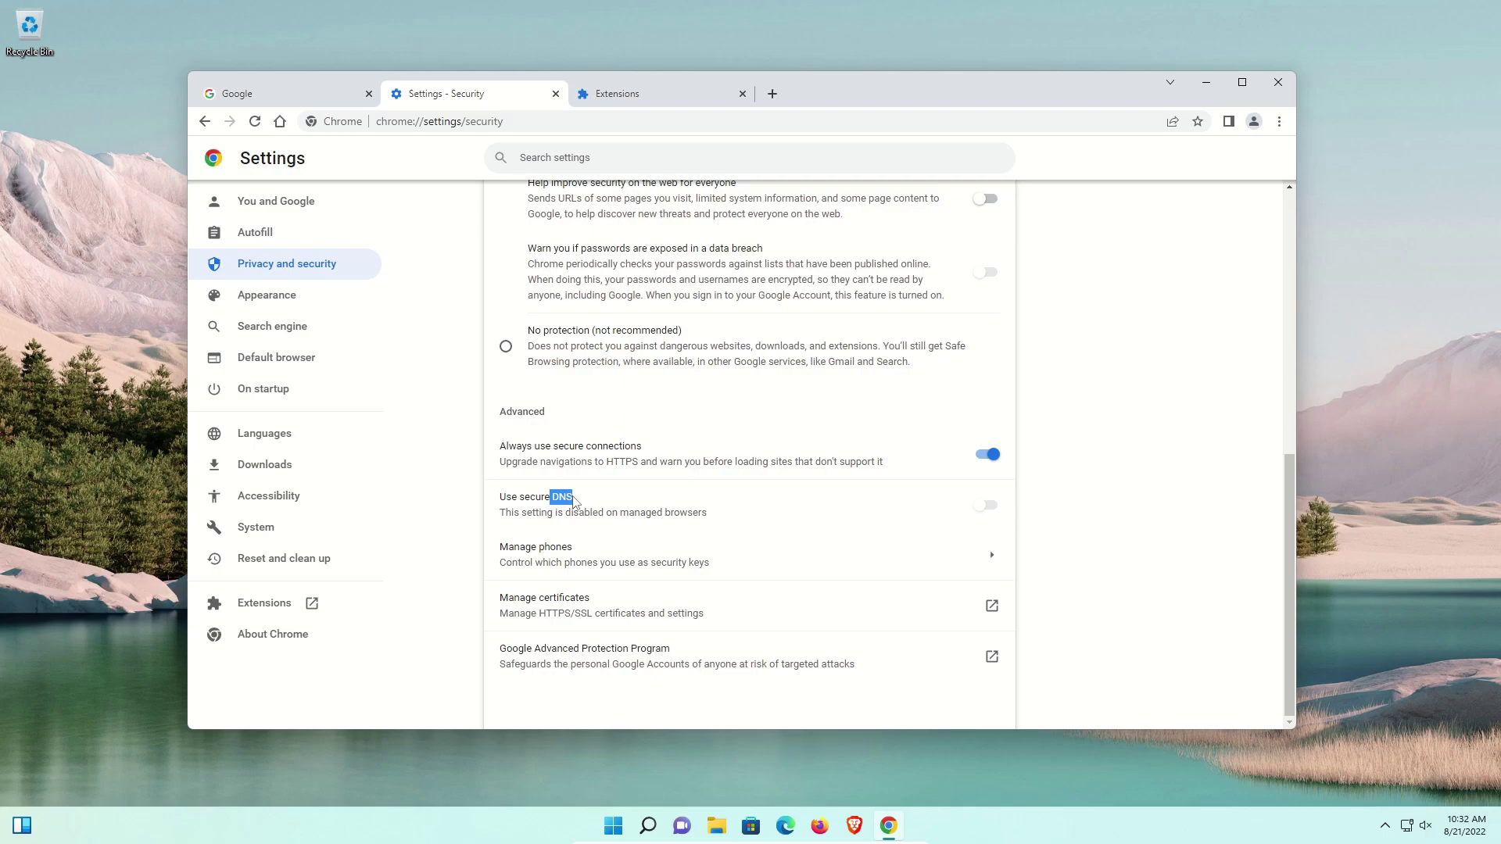
pyautogui.click(495, 512)
pyautogui.moveTo(499, 513); pyautogui.dragTo(689, 510)
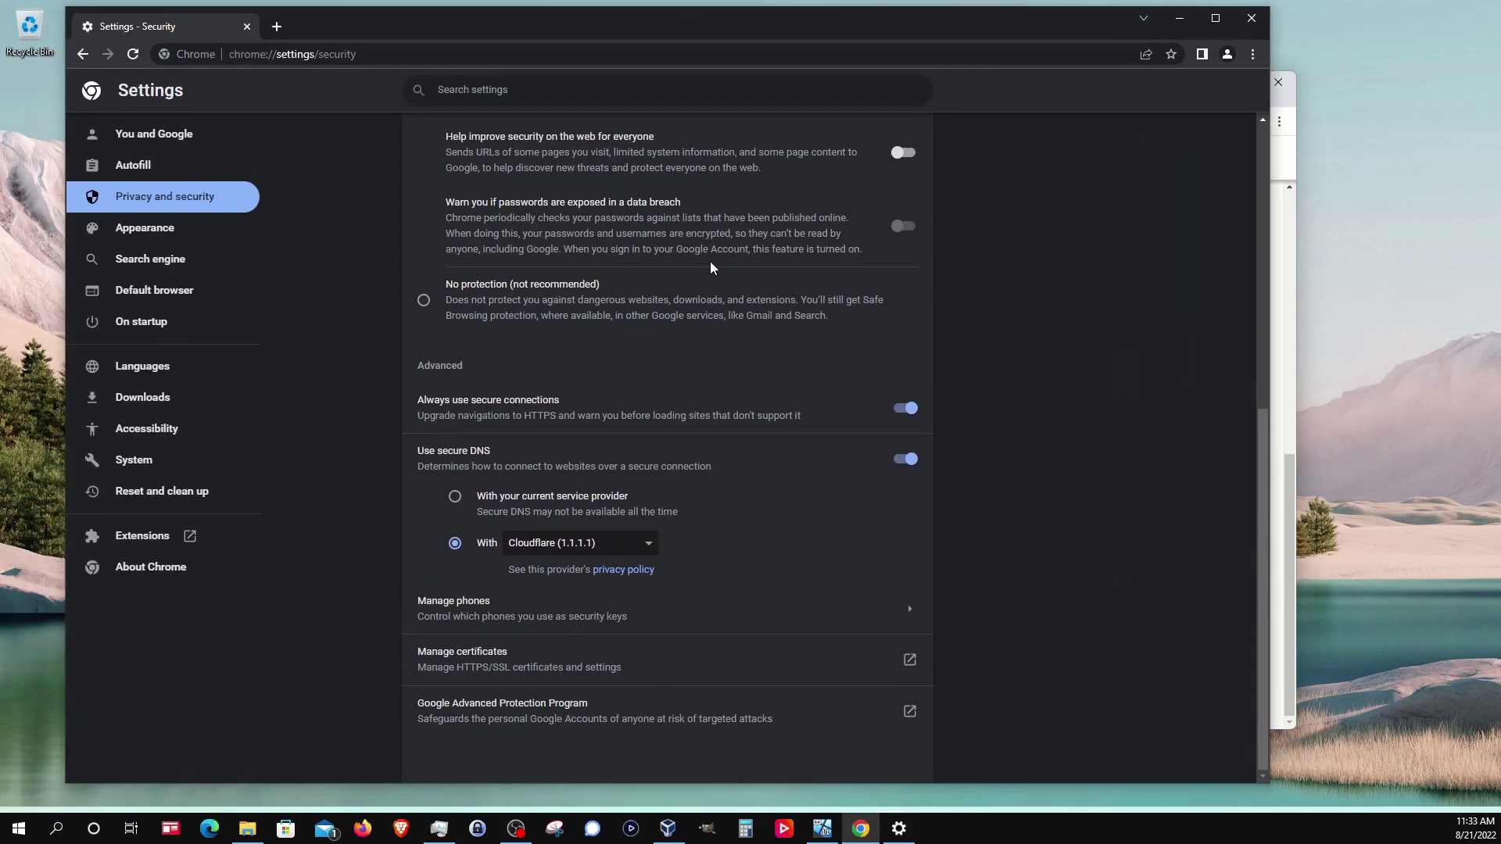
# Step: Switch Use secure DNS off and on again, and try the current service provider option before returning to a listed provider
pyautogui.click(905, 459)
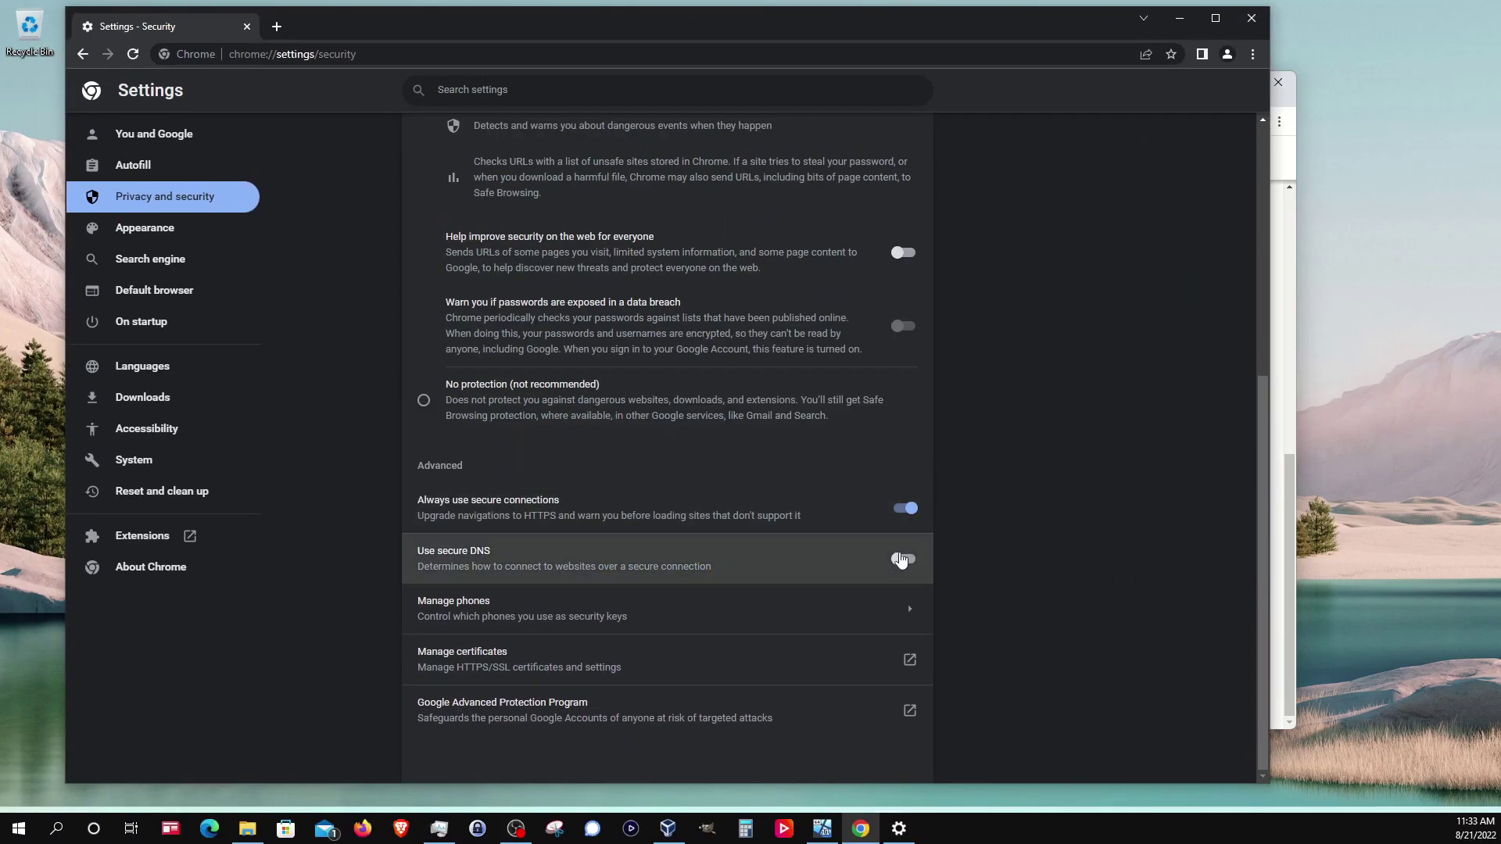
pyautogui.click(901, 560)
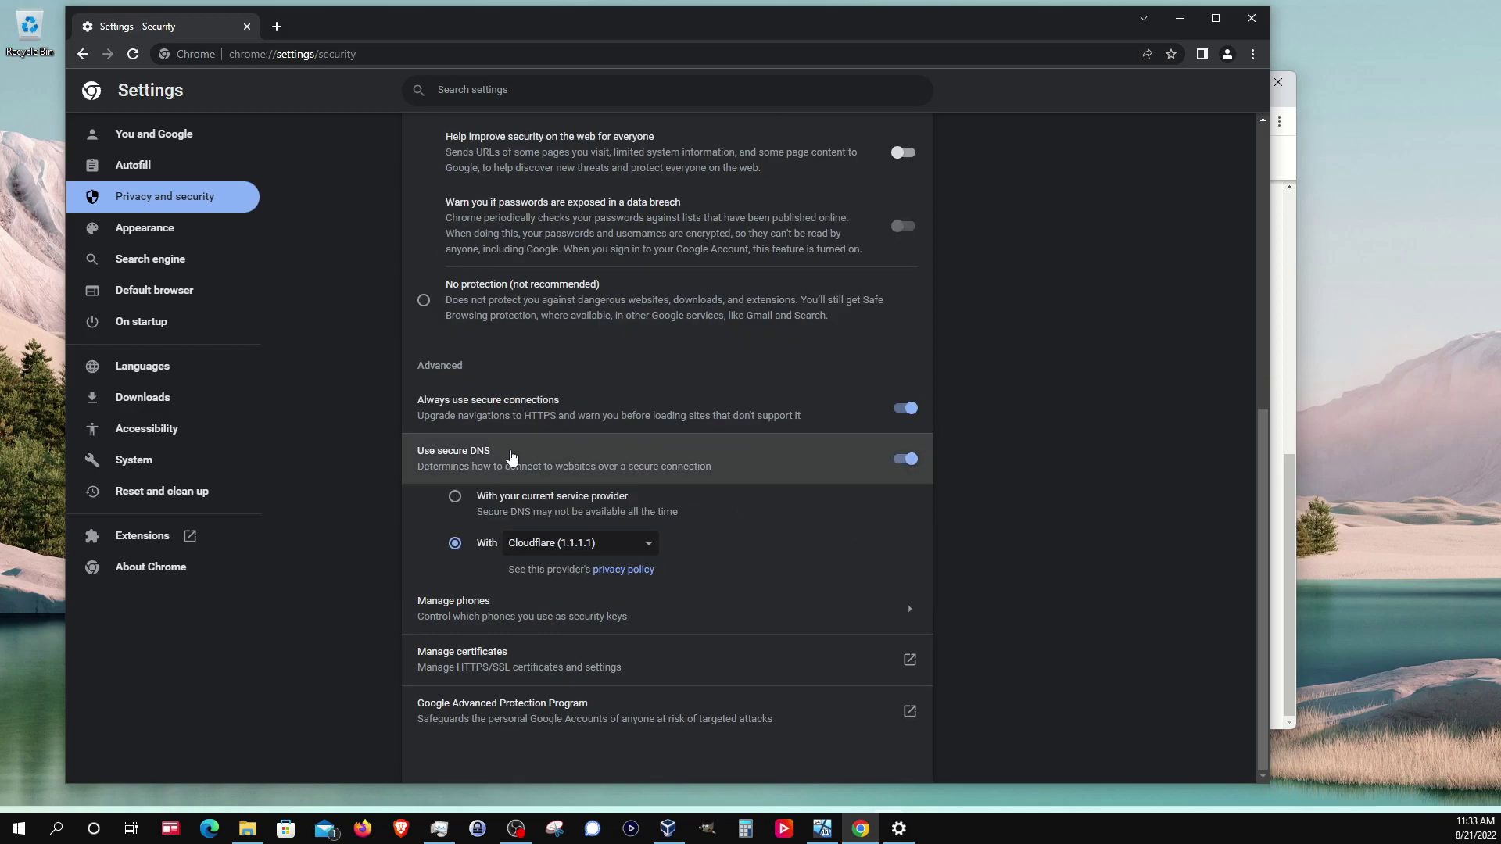
pyautogui.click(456, 499)
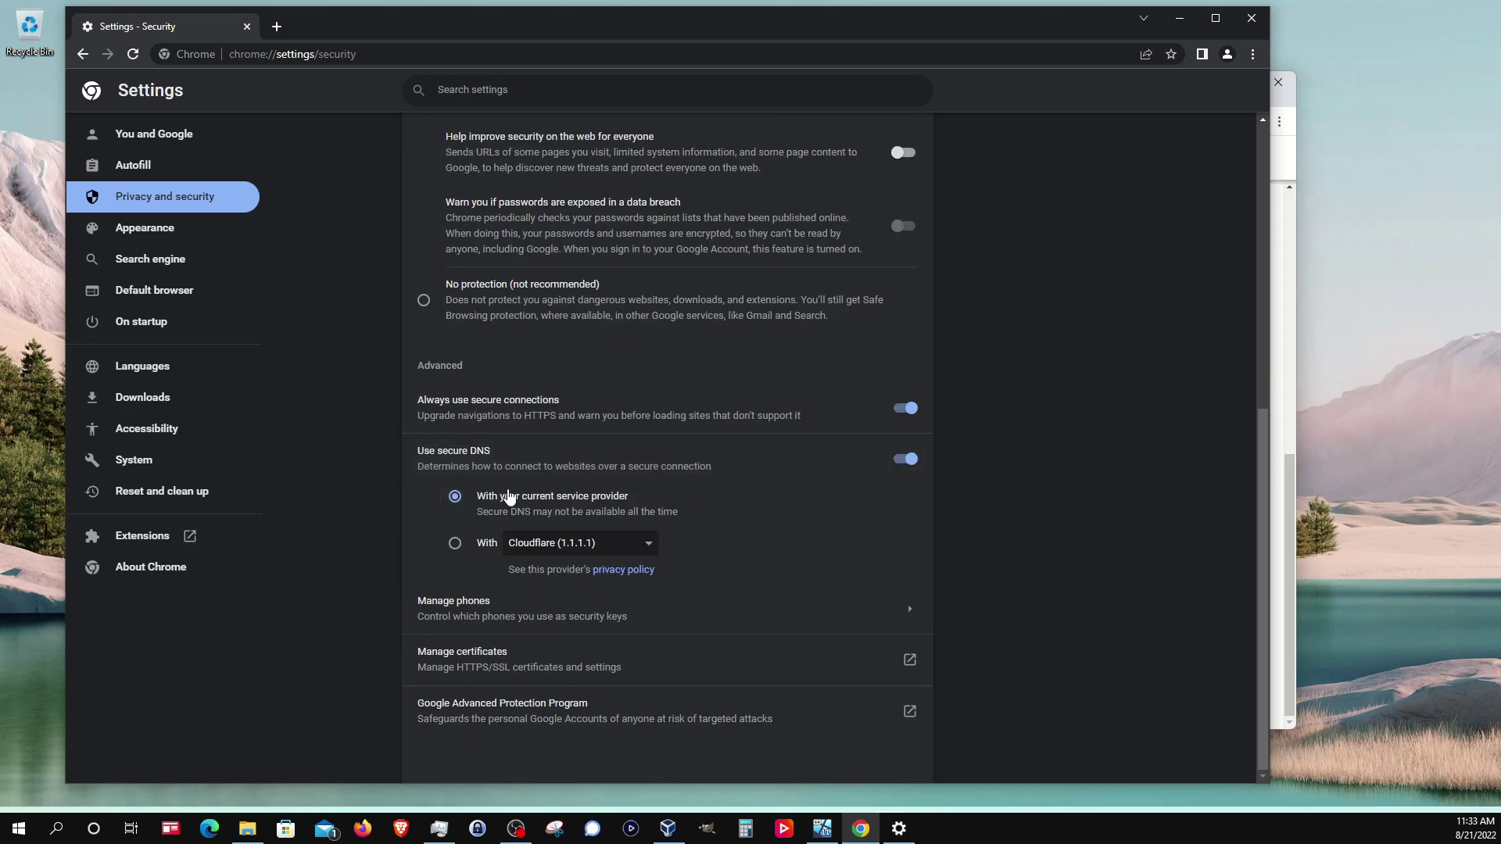
pyautogui.click(455, 547)
# Step: Try the Custom secure DNS provider, review the available providers and select Cloudflare (1.1.1.1) again
pyautogui.click(648, 548)
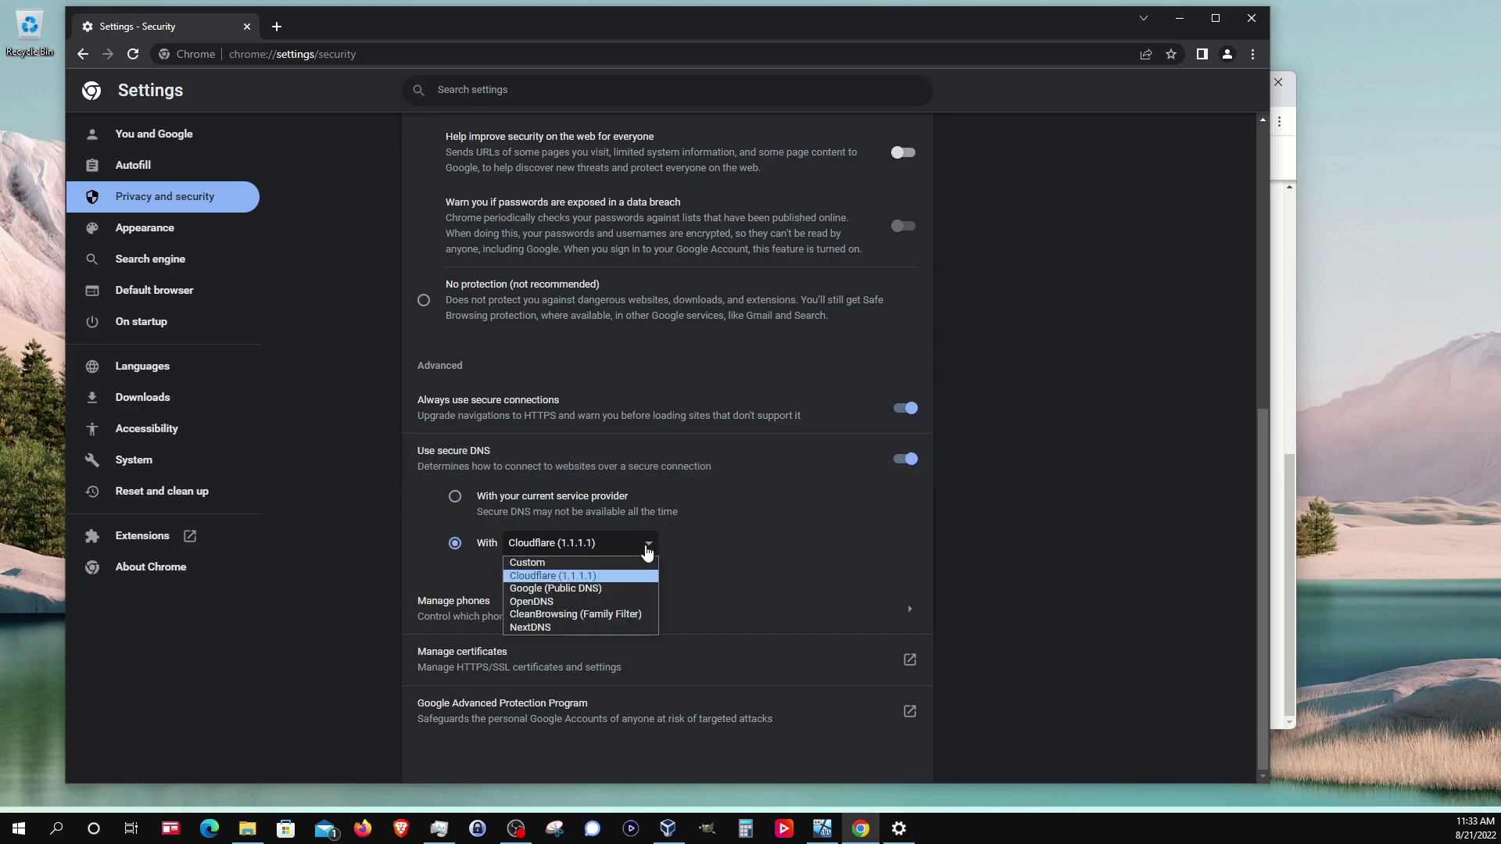
pyautogui.click(558, 563)
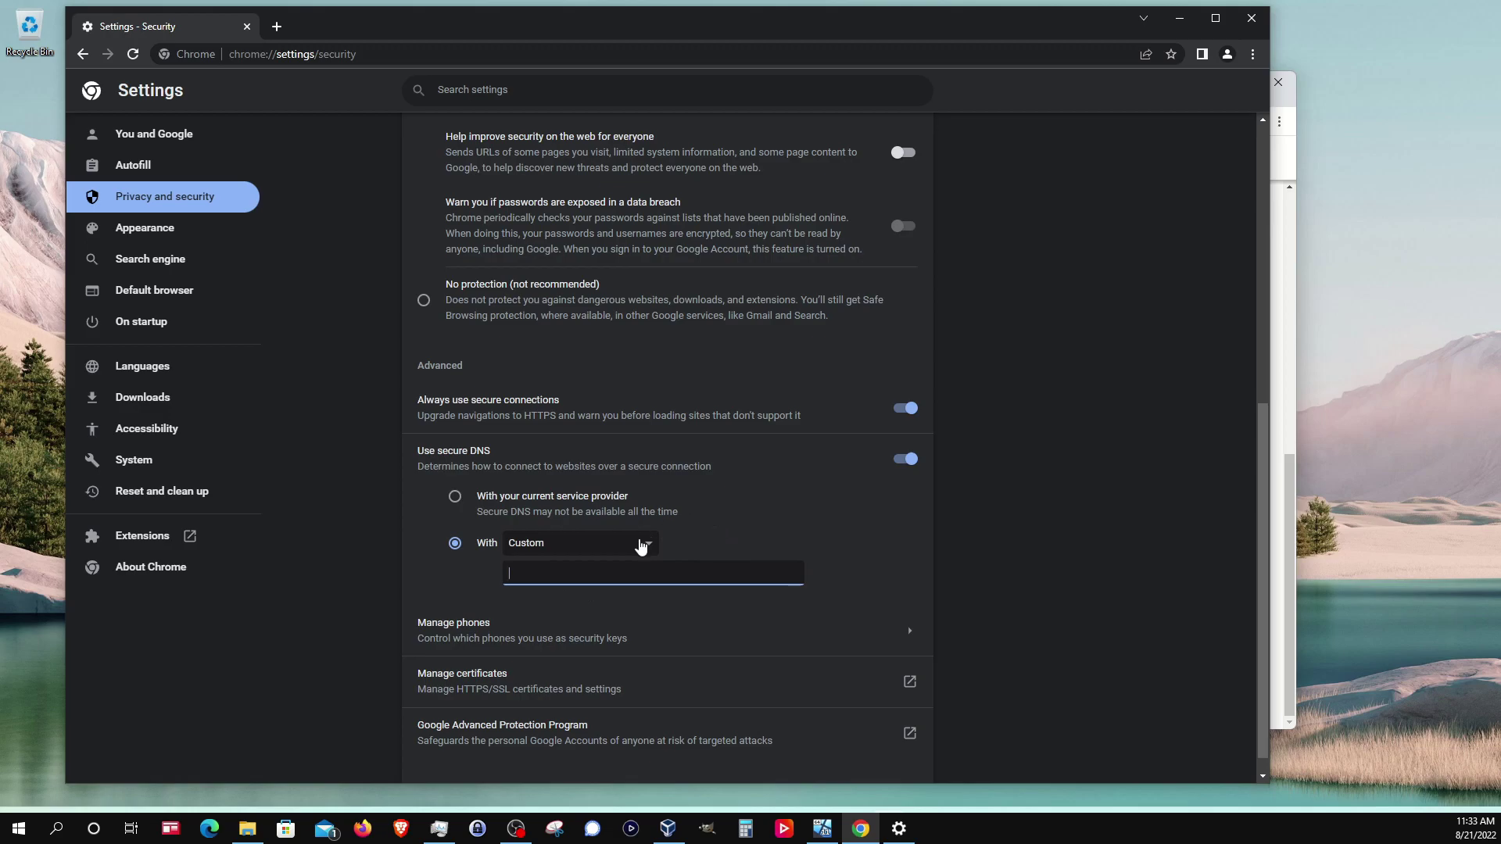
pyautogui.click(641, 546)
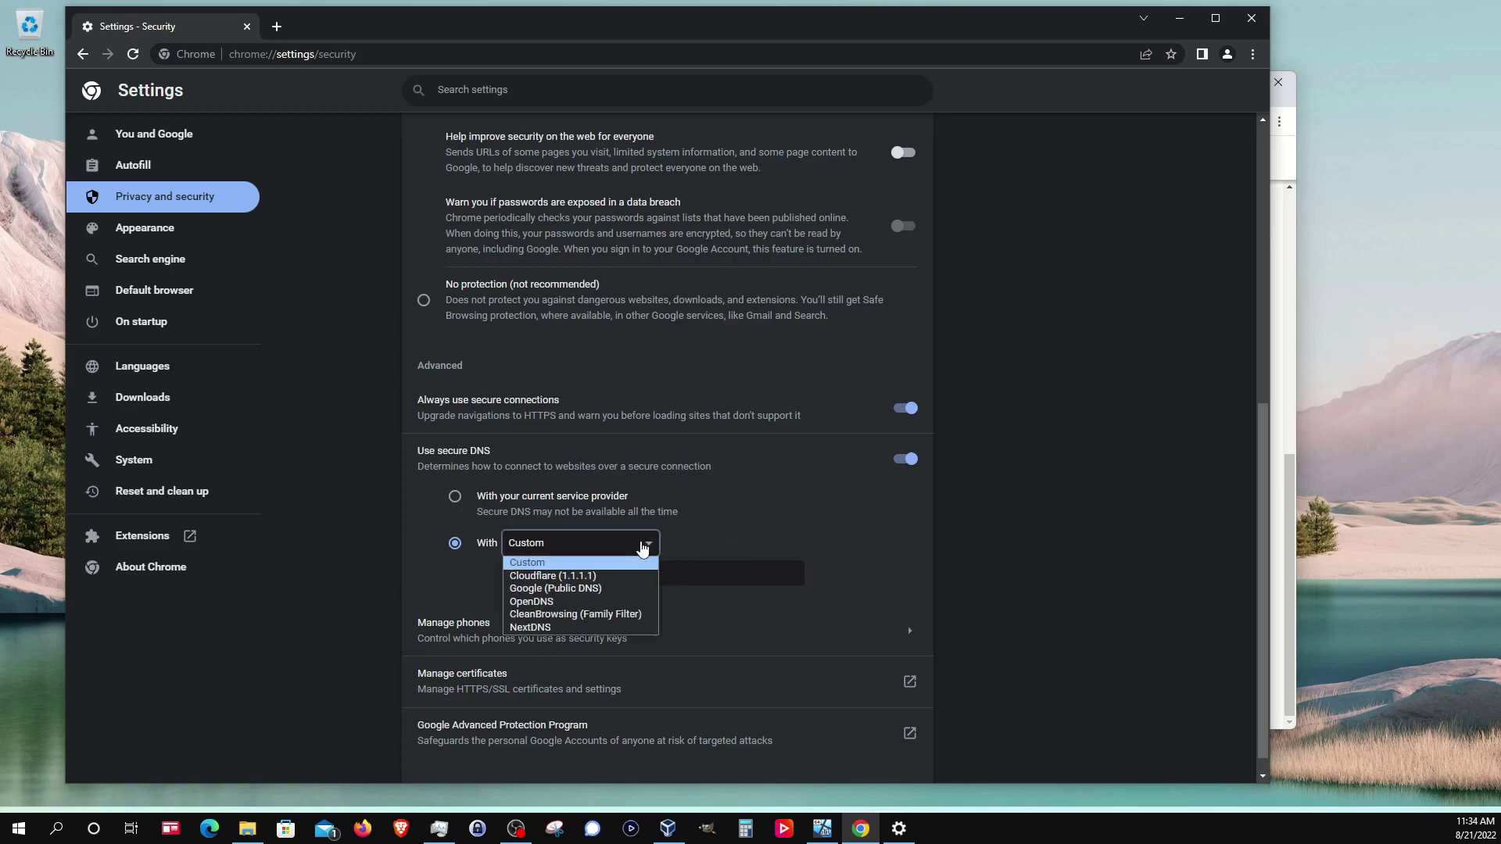
pyautogui.click(532, 576)
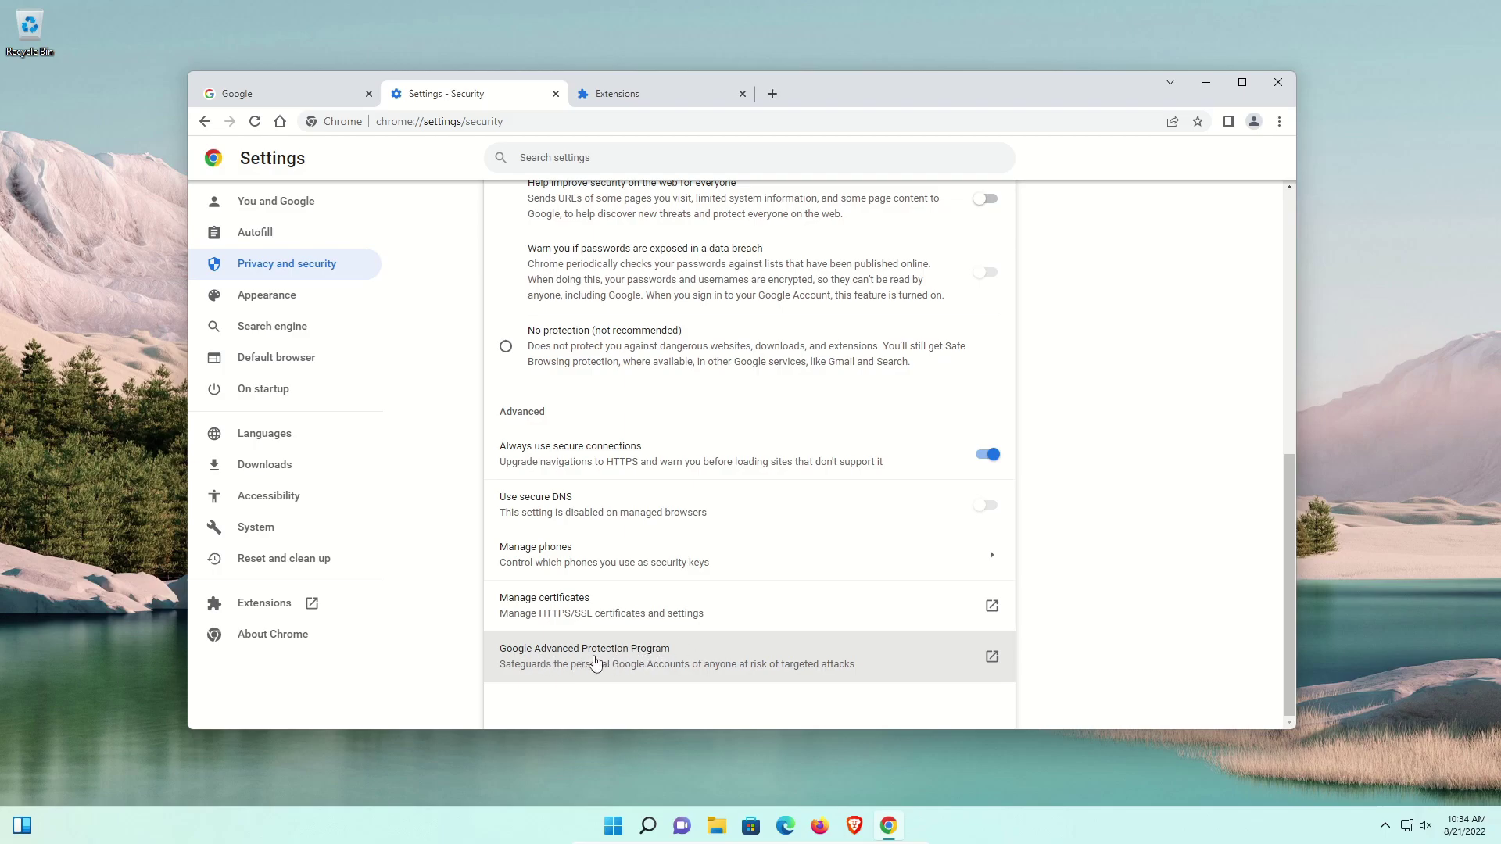
# Step: Open the Google Advanced Protection Program entry, and return to the beginning of the Security settings
pyautogui.click(614, 662)
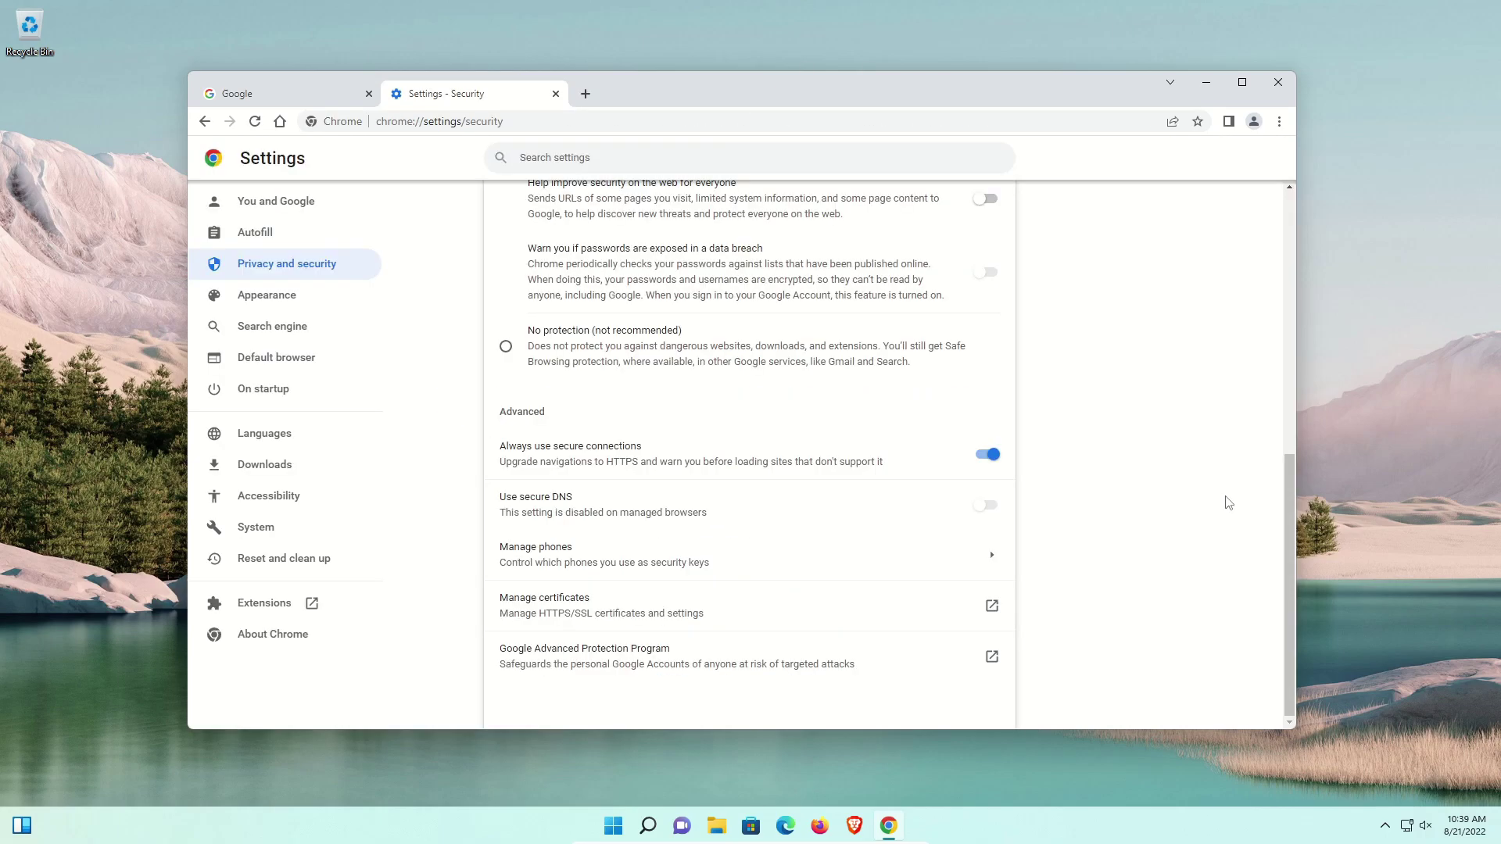
pyautogui.scroll(1, 1226, 503)
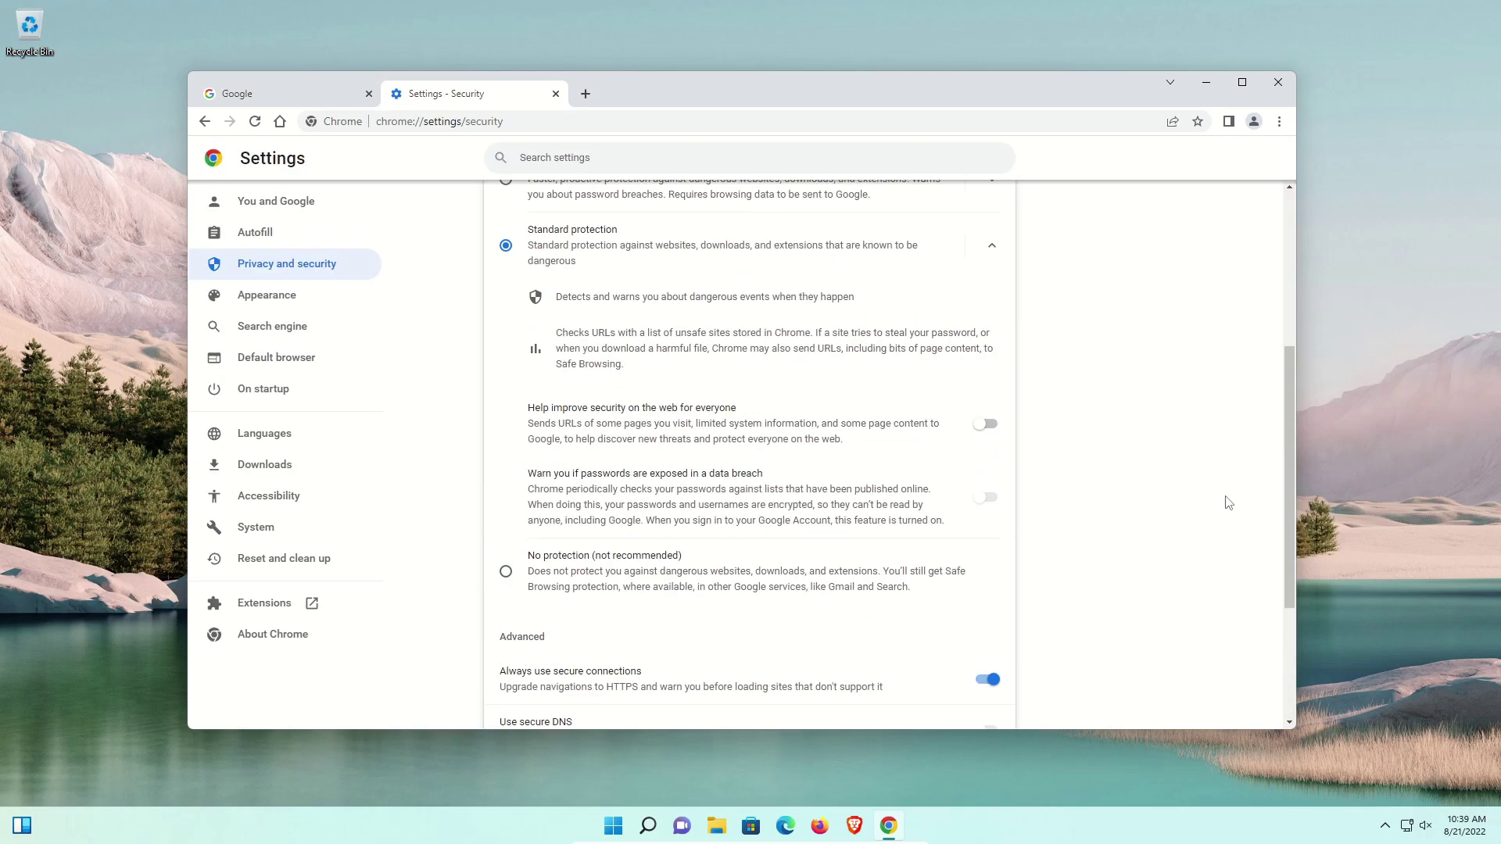
pyautogui.scroll(4, 1228, 503)
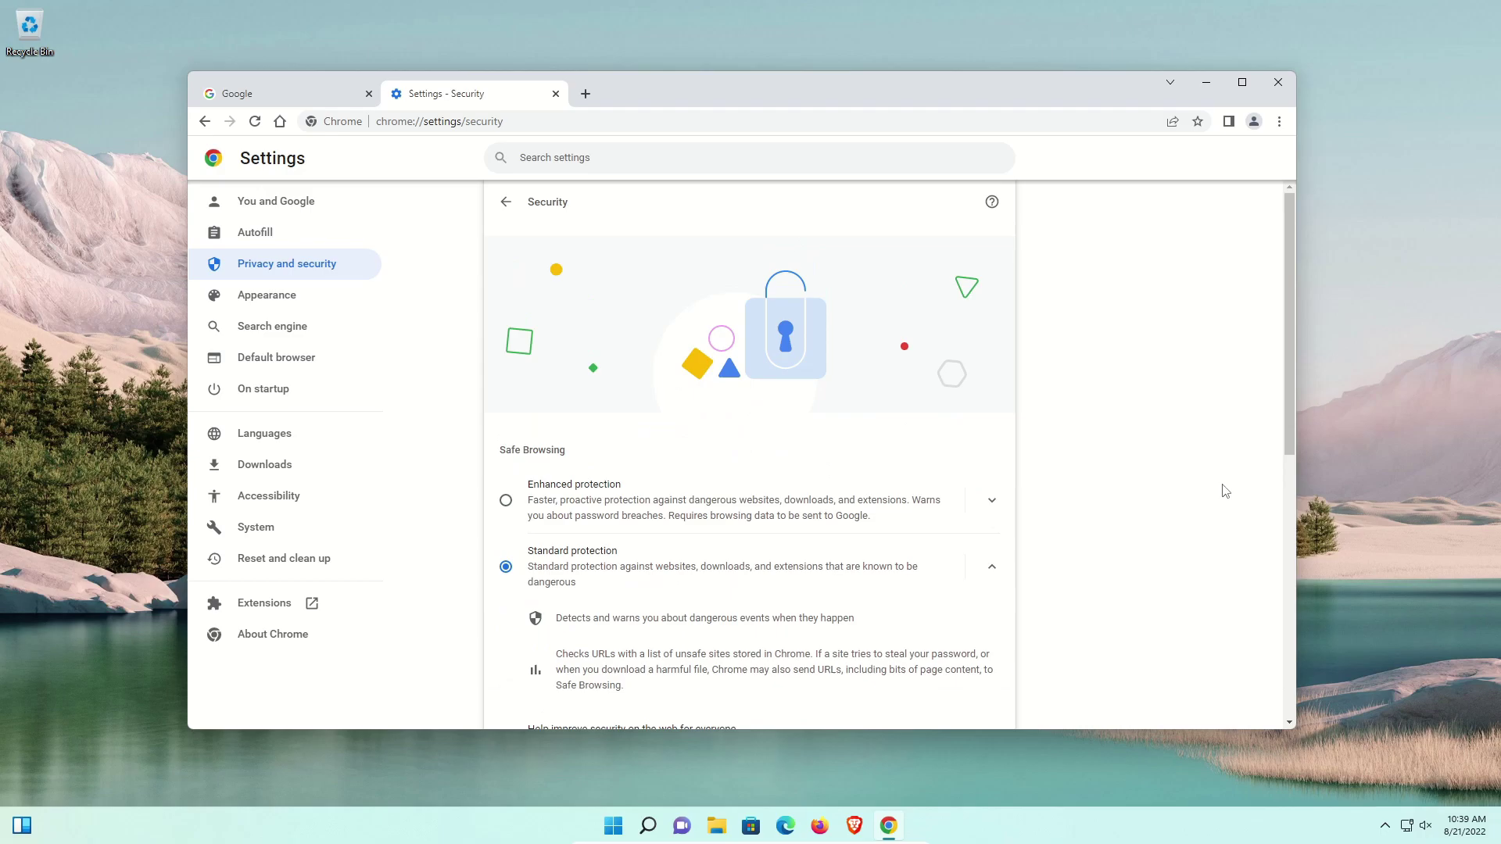
# Step: In Site Settings, set the Location default to Don't allow sites to see your location, check its custom site lists and return
pyautogui.click(504, 203)
pyautogui.scroll(-2, 434, 335)
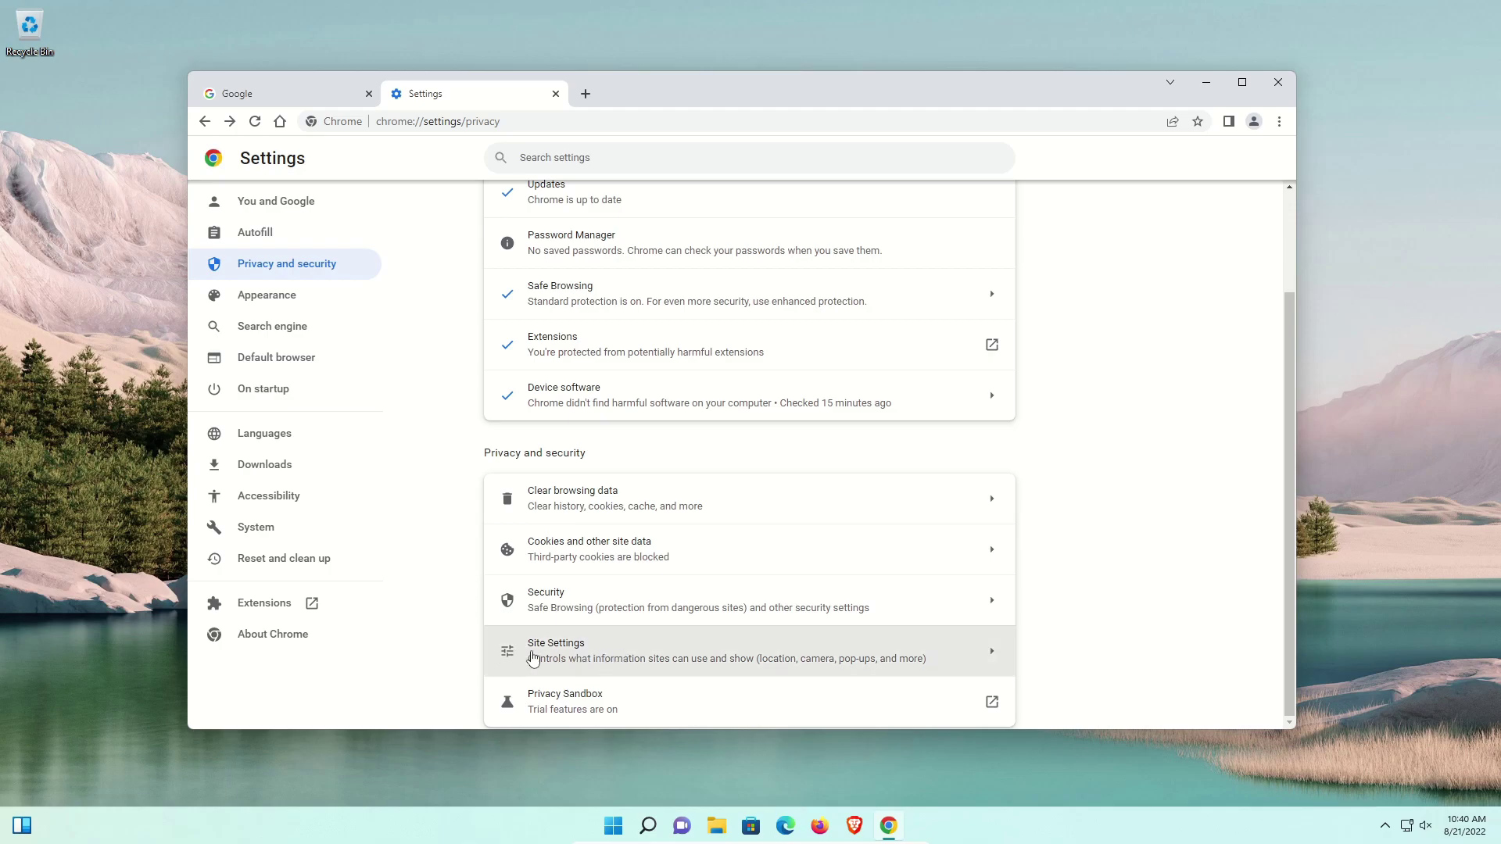
pyautogui.click(583, 650)
pyautogui.scroll(-3, 412, 503)
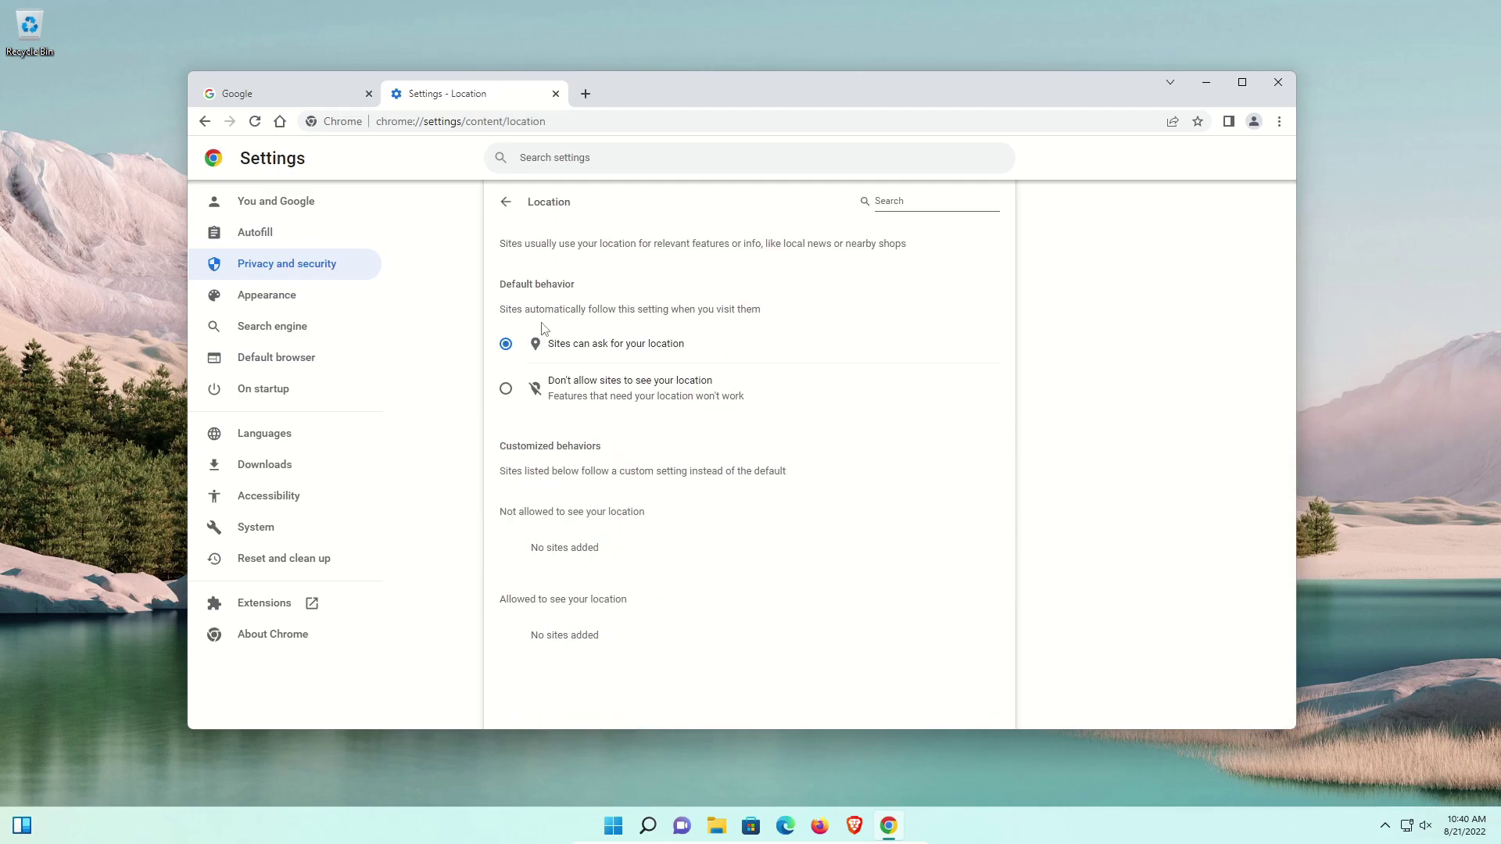
pyautogui.click(506, 388)
pyautogui.moveTo(521, 551); pyautogui.dragTo(593, 548)
pyautogui.moveTo(533, 647); pyautogui.dragTo(612, 646)
pyautogui.click(506, 201)
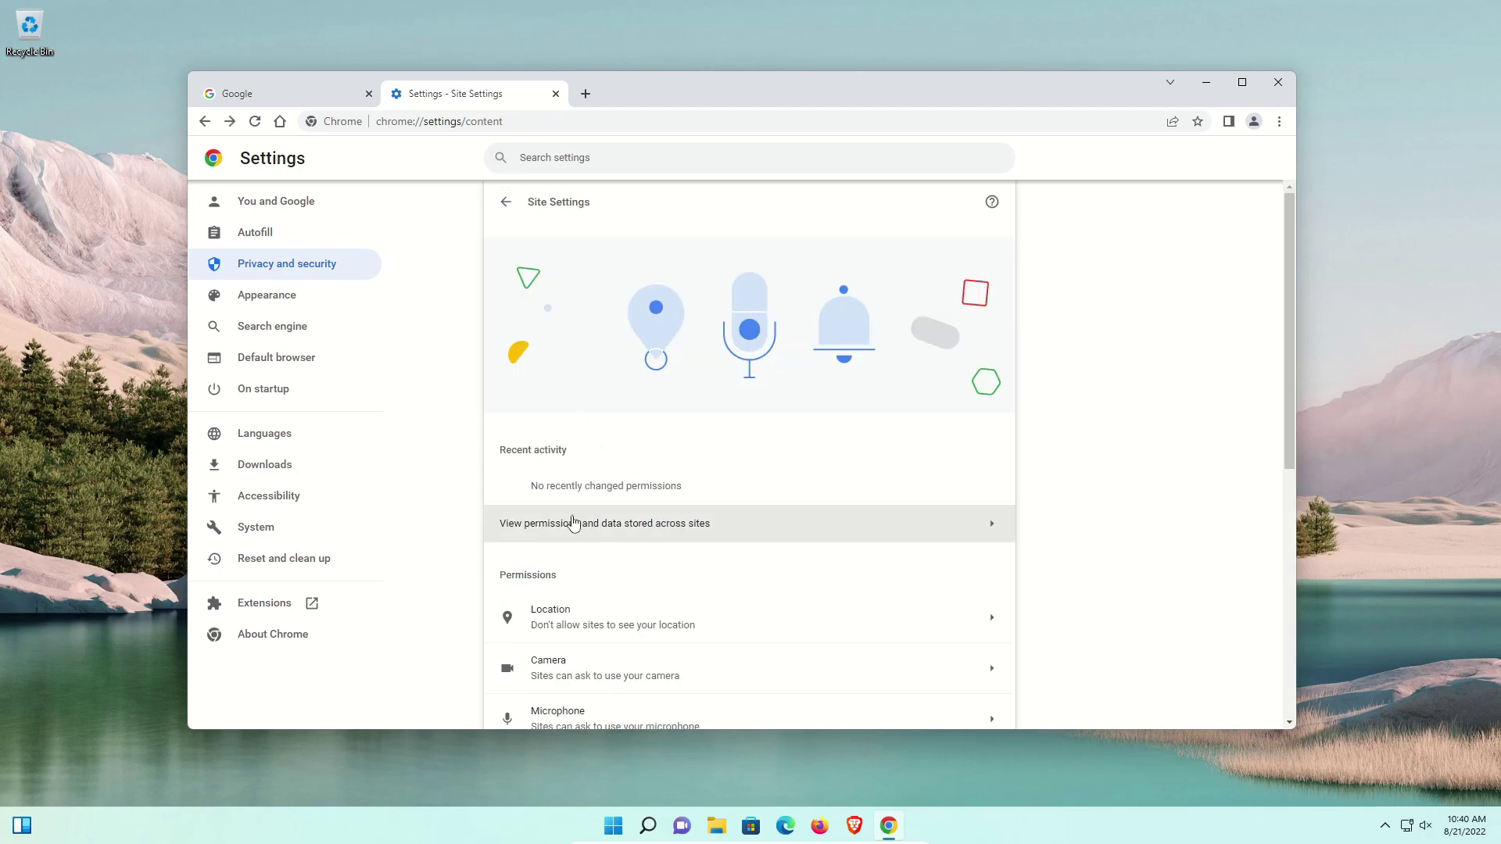
# Step: Set the Camera and Microphone permissions so that sites are not allowed to use either device by default
pyautogui.scroll(-3, 575, 524)
pyautogui.click(586, 438)
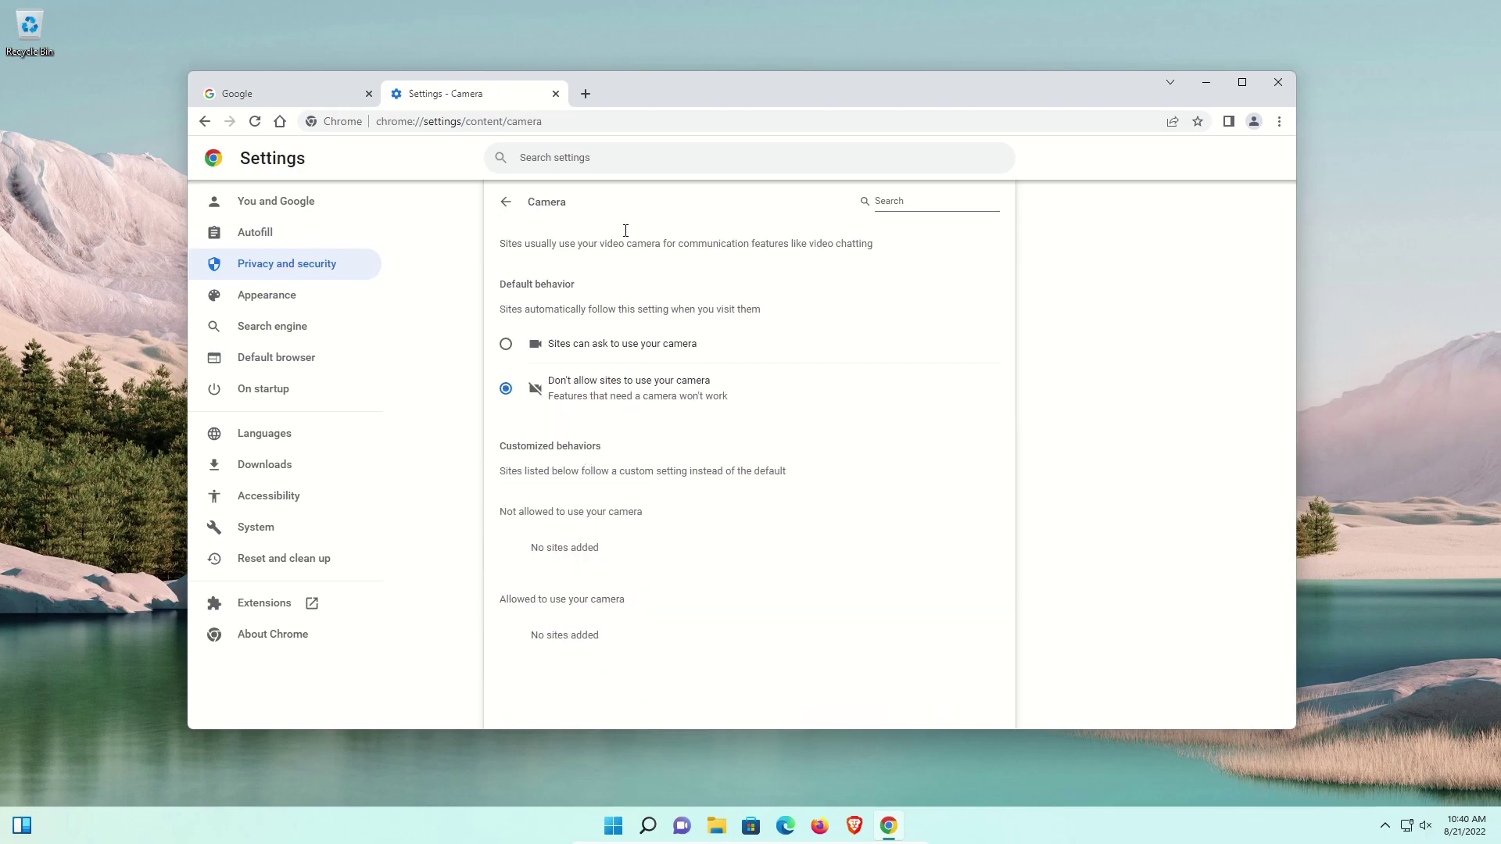
pyautogui.click(506, 202)
pyautogui.scroll(-3, 484, 540)
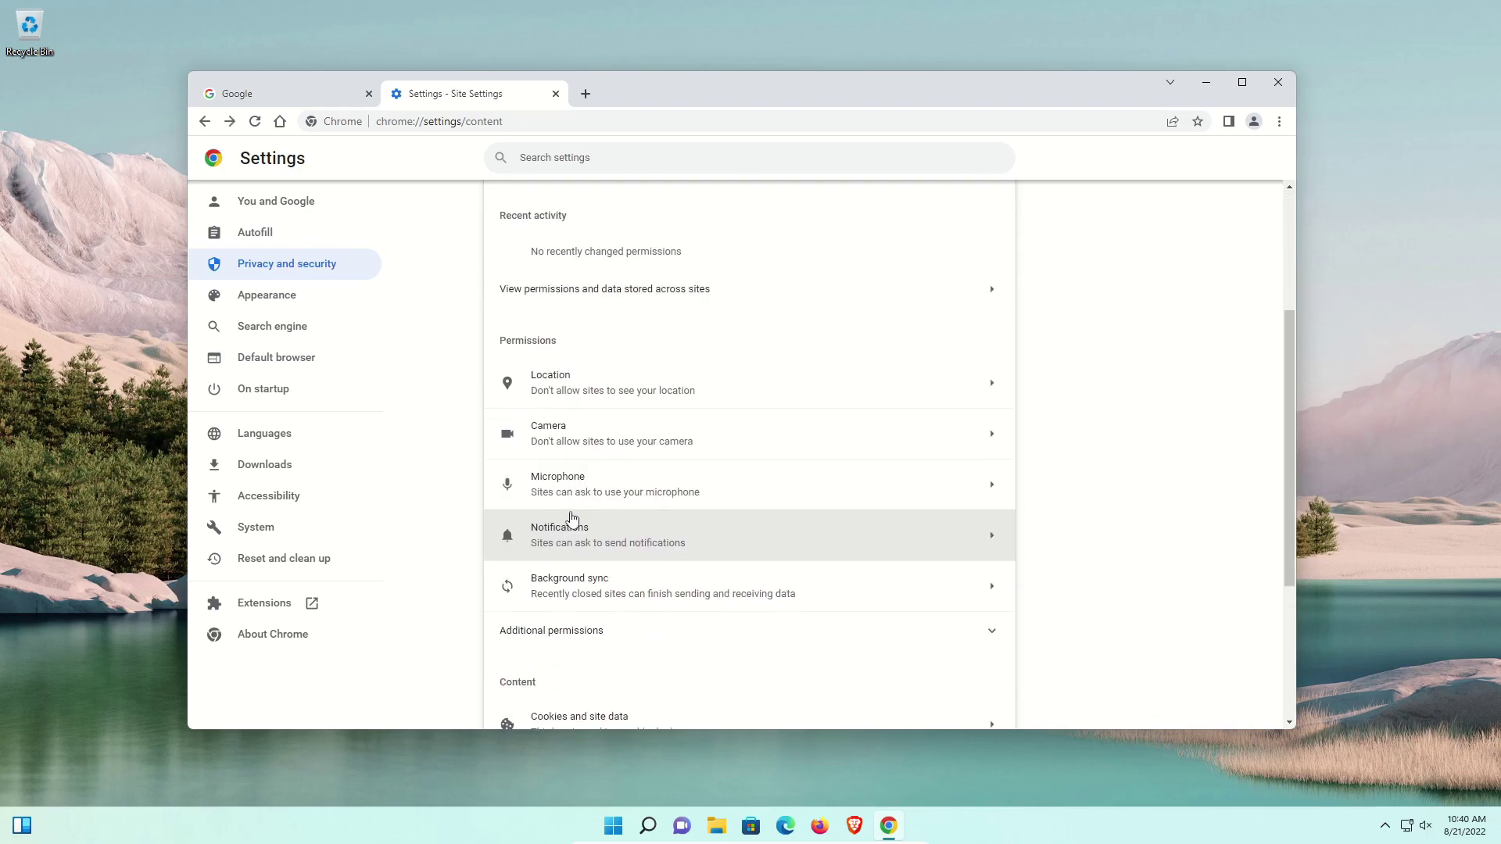
pyautogui.click(576, 486)
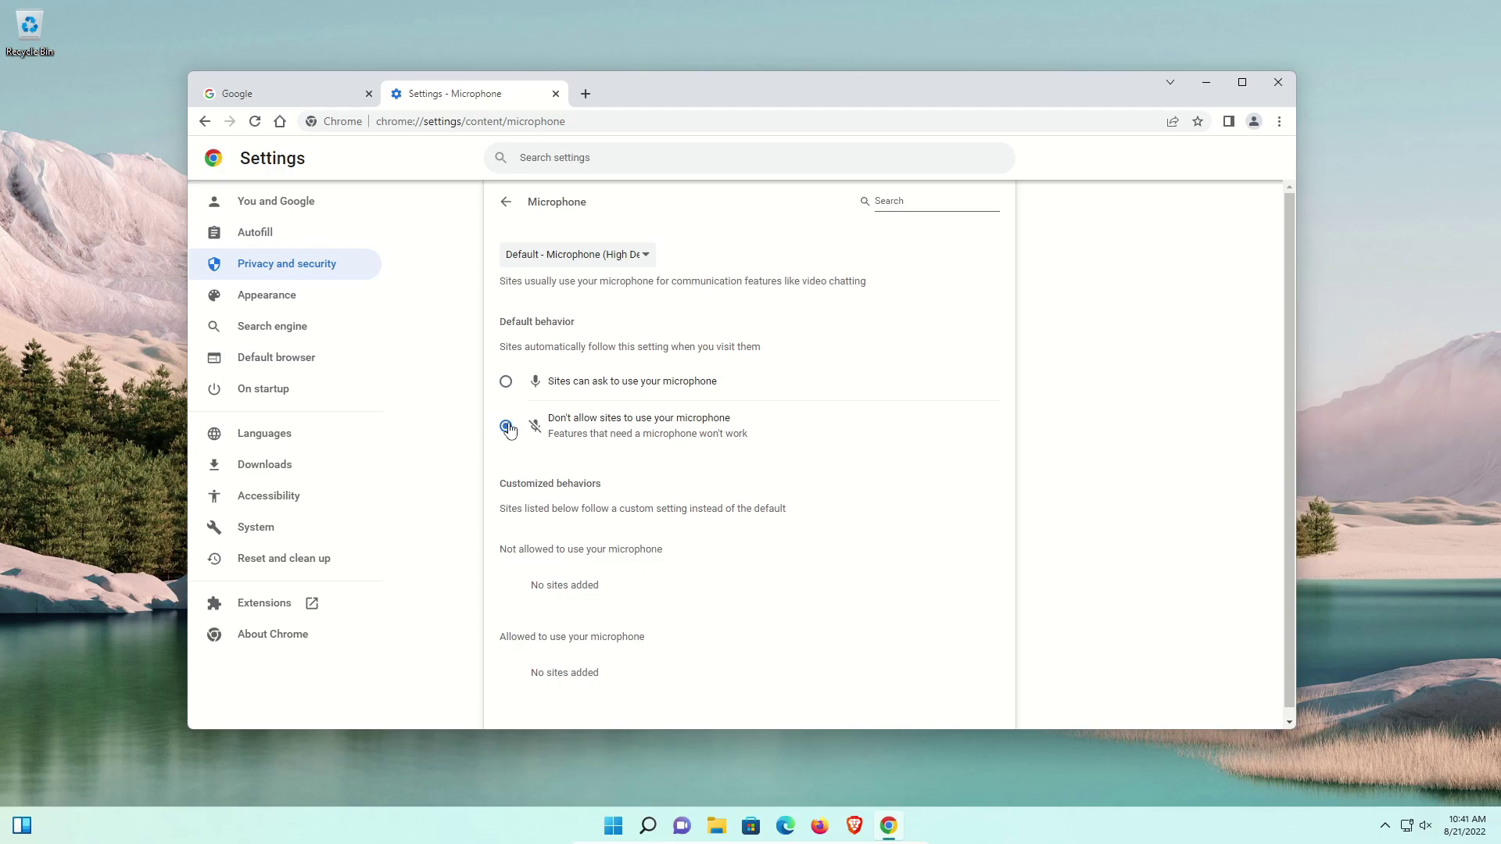
pyautogui.click(506, 202)
# Step: Set the Background sync permission to Don't allow closed sites to finish sending or receiving data
pyautogui.scroll(-4, 1086, 432)
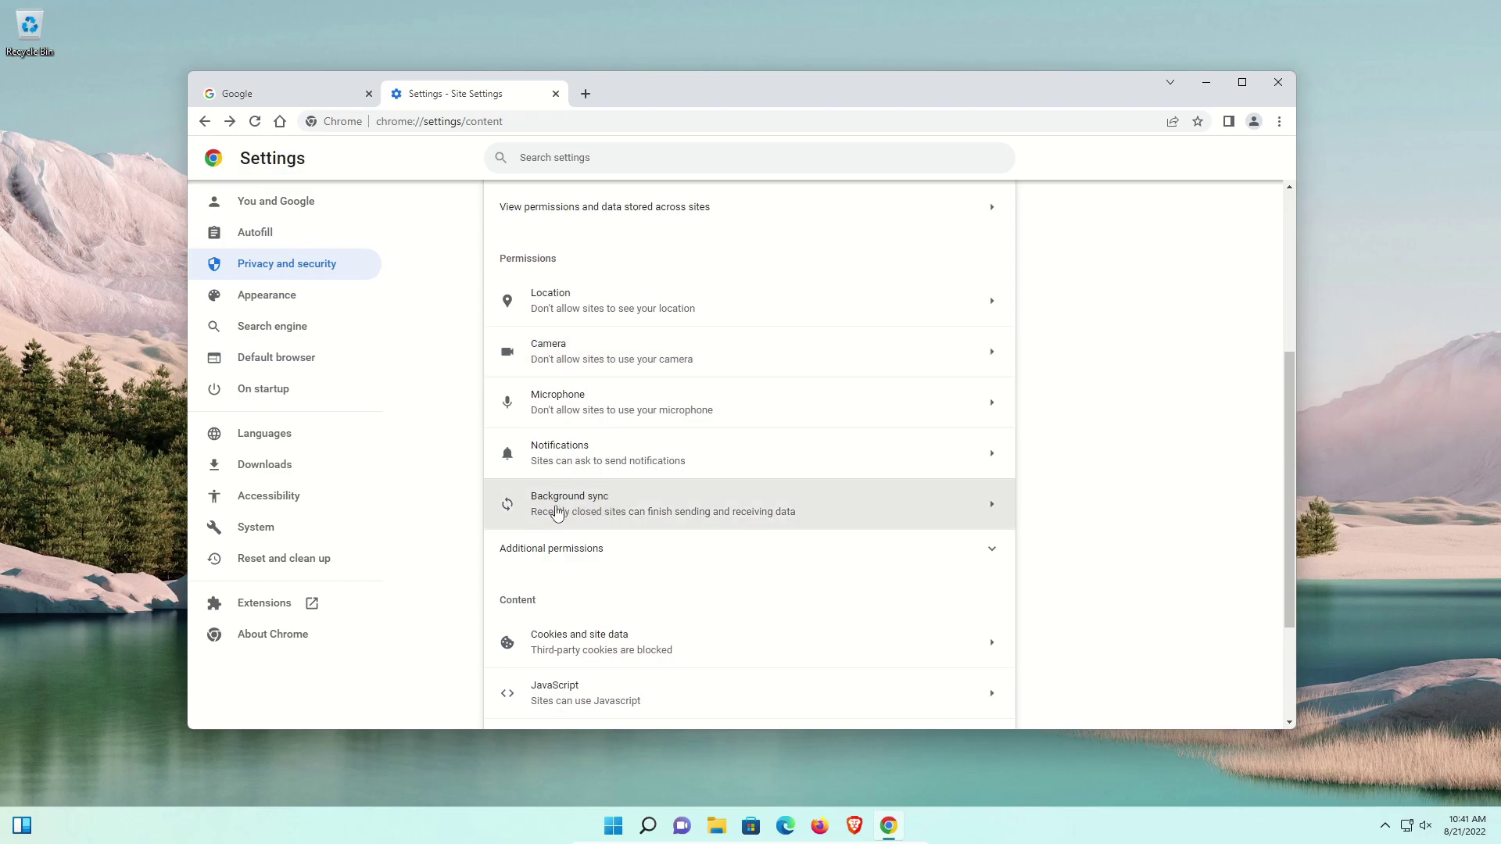
pyautogui.click(598, 509)
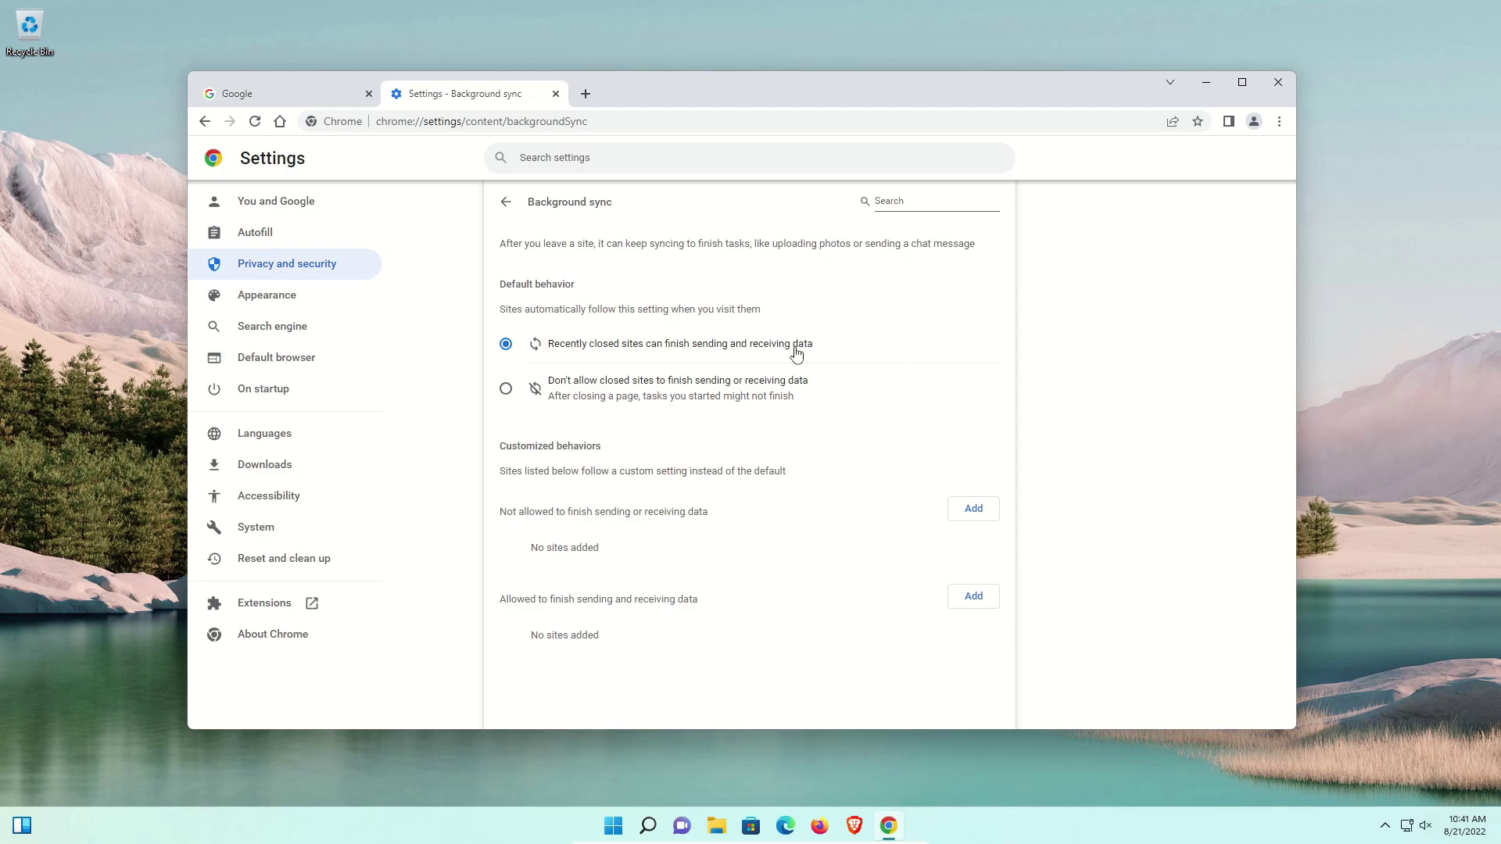
pyautogui.click(506, 390)
# Step: Look at Background sync's customized behaviors, open and cancel the form for adding a not-allowed site, and return to Site Settings
pyautogui.moveTo(500, 446); pyautogui.dragTo(592, 446)
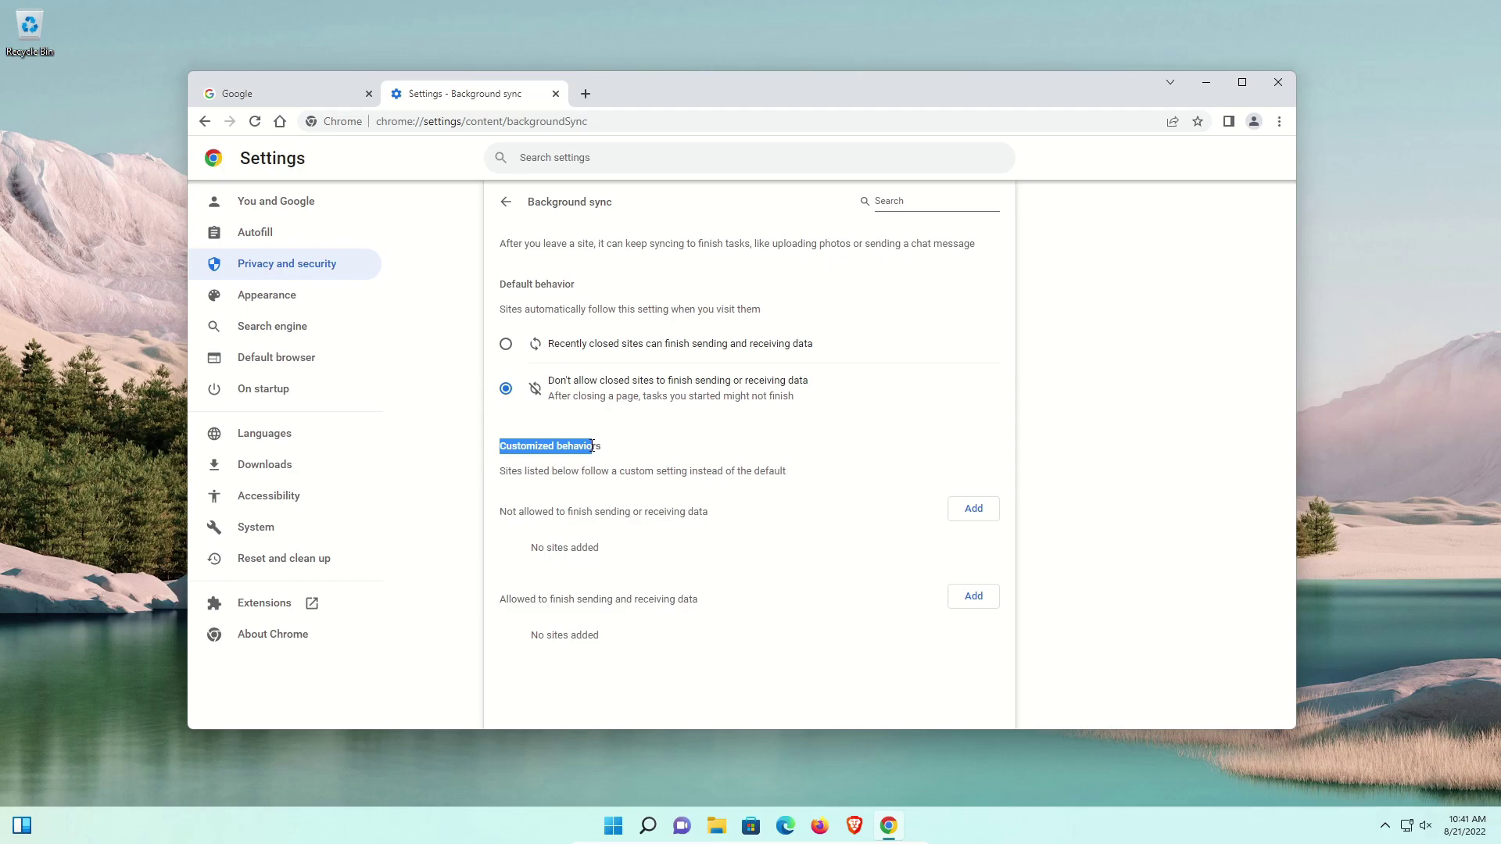
pyautogui.click(955, 509)
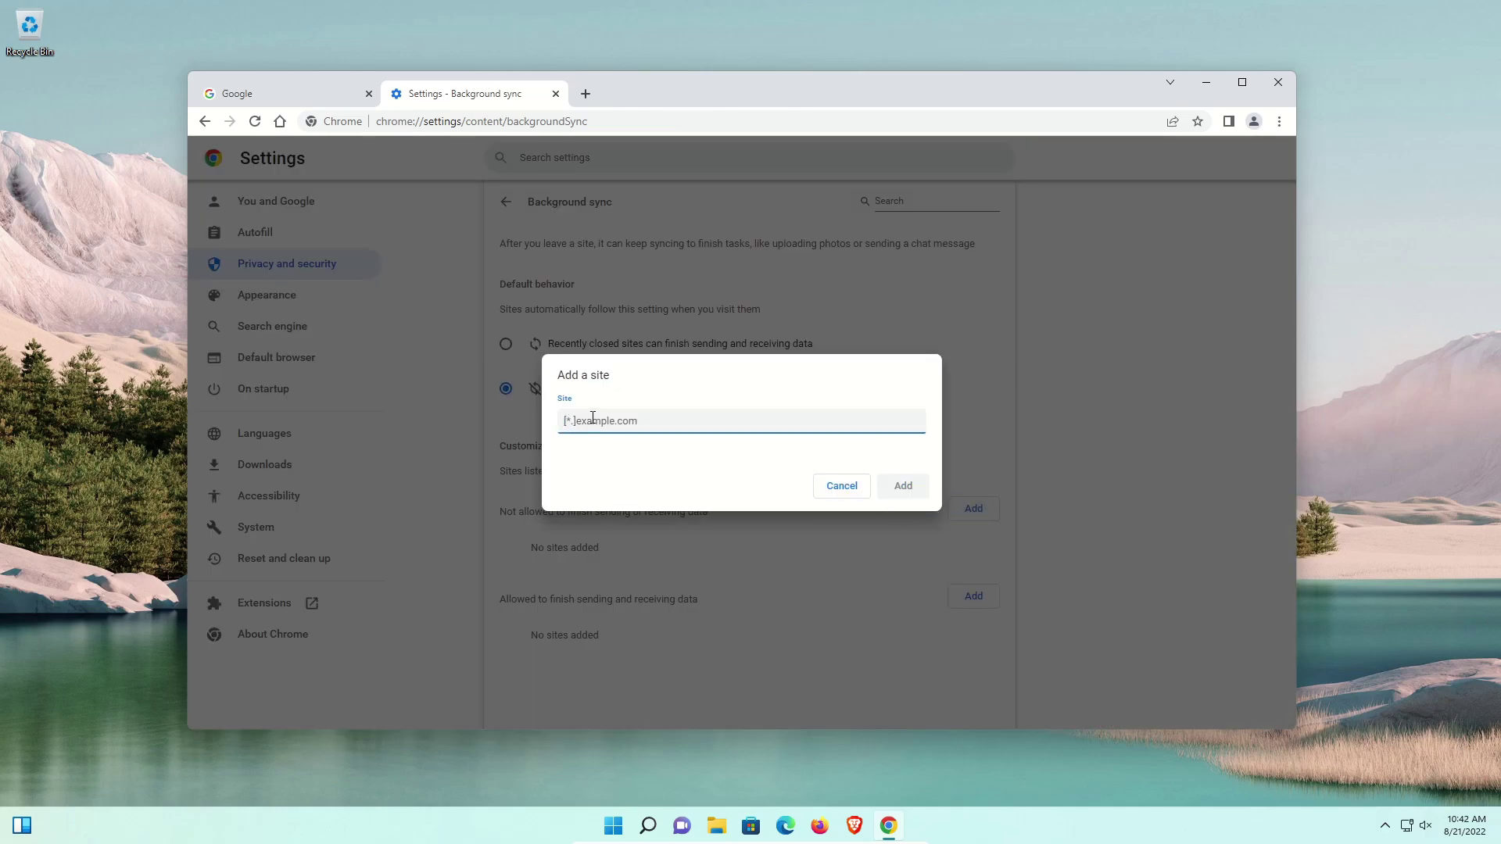
pyautogui.click(842, 488)
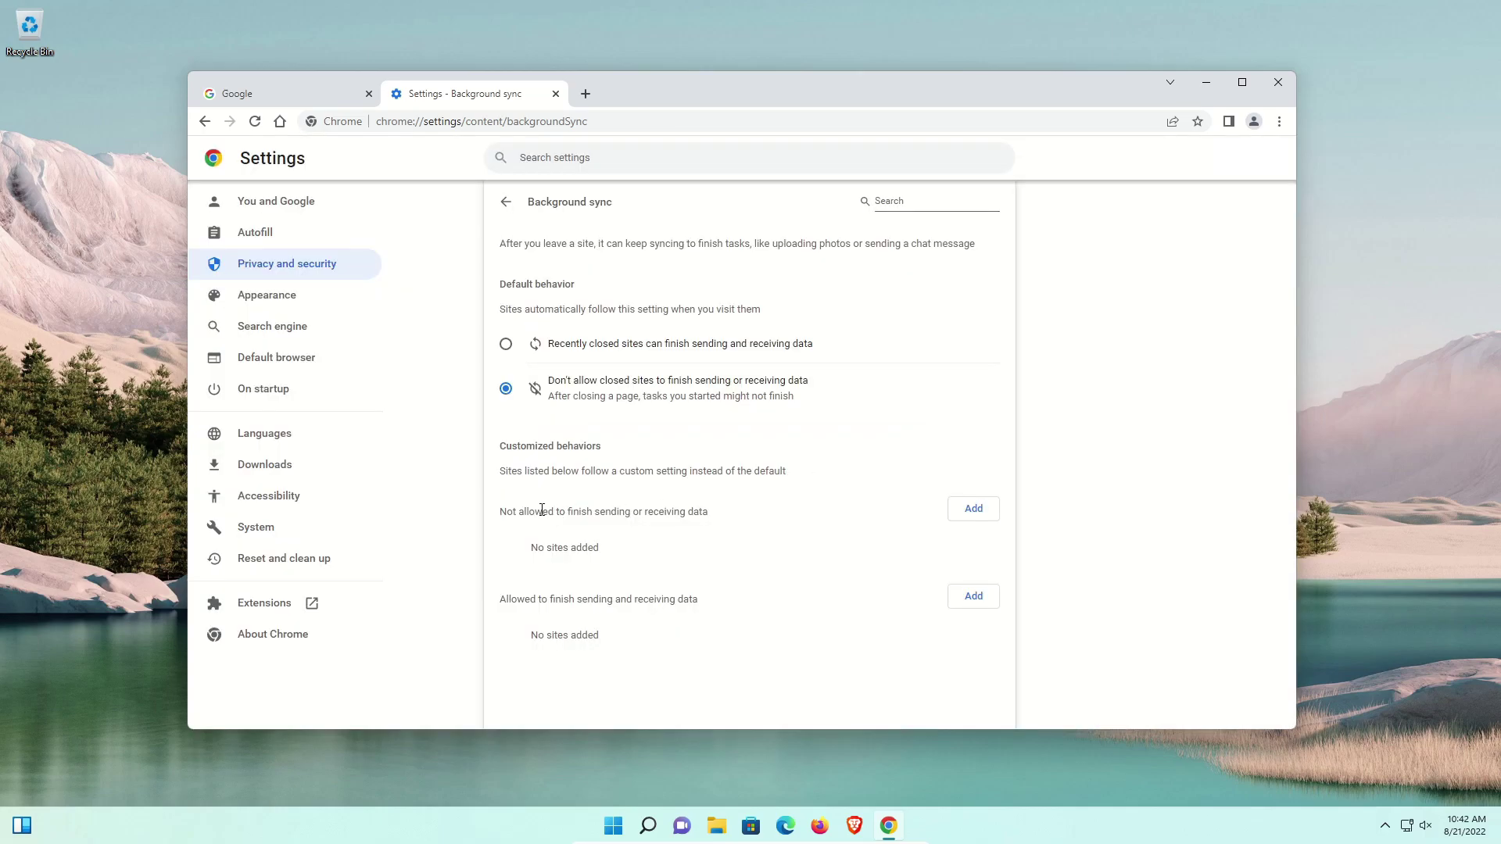
pyautogui.moveTo(501, 511); pyautogui.dragTo(556, 511)
pyautogui.moveTo(500, 599); pyautogui.dragTo(531, 597)
pyautogui.click(506, 201)
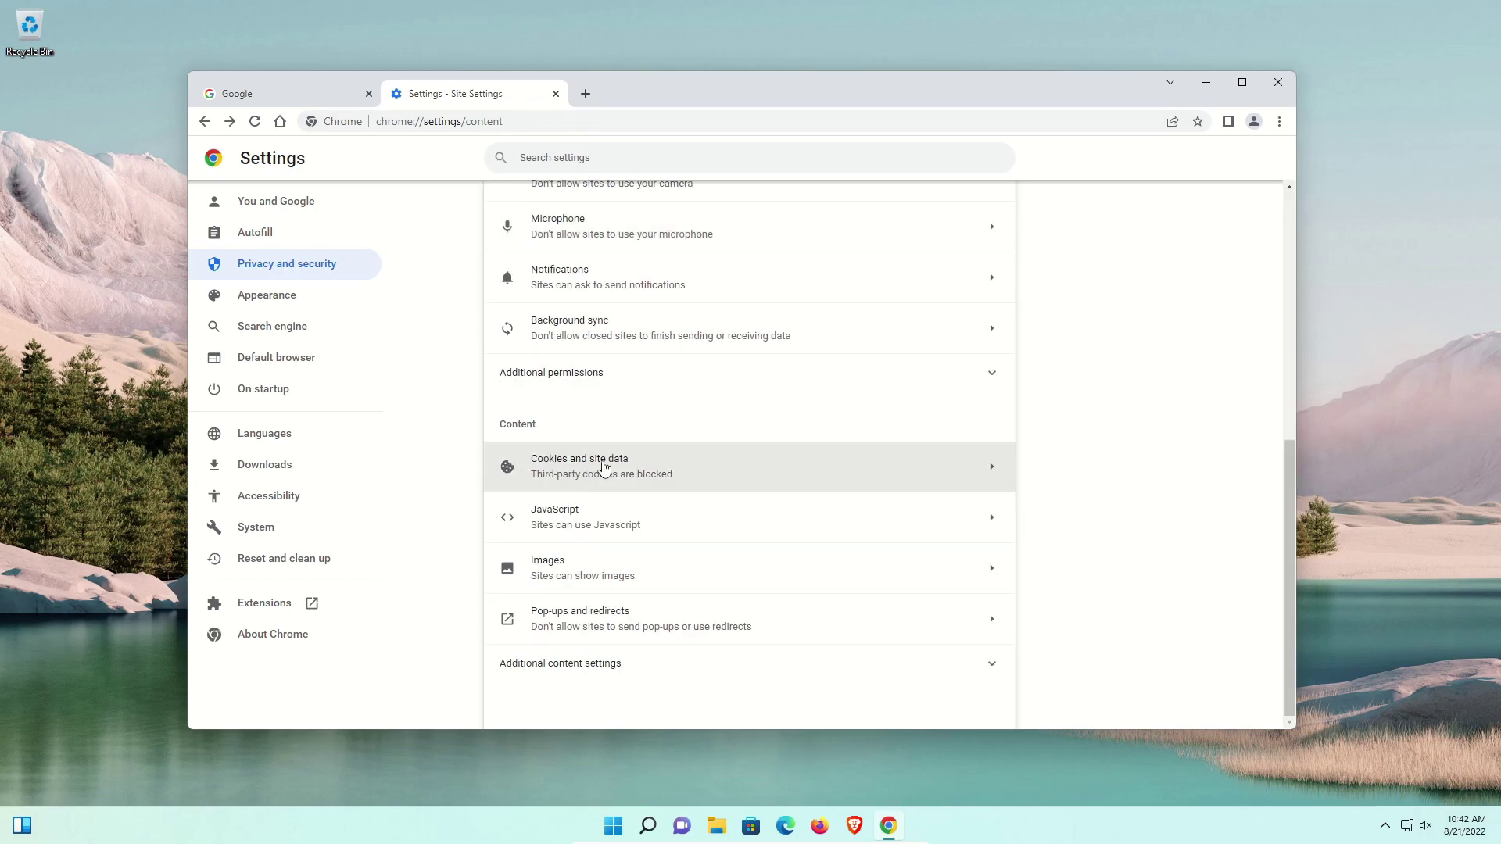
# Step: Review the Cookies and site data settings from the Content section and return to Site Settings
pyautogui.click(660, 469)
pyautogui.scroll(-1, 441, 441)
pyautogui.scroll(-2, 440, 440)
pyautogui.scroll(4, 440, 440)
pyautogui.click(506, 203)
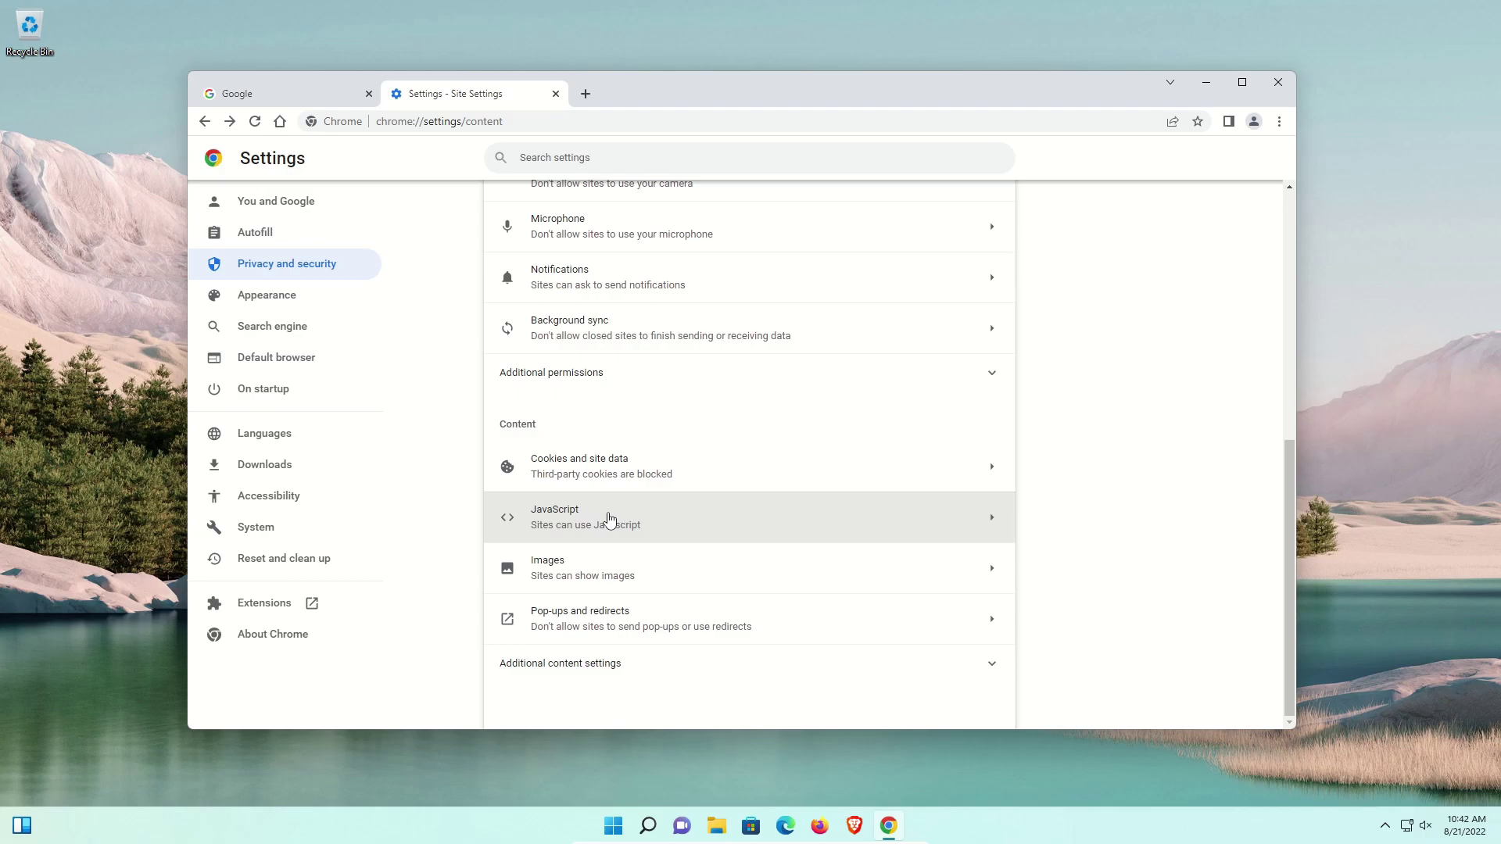
# Step: Try blocking and allowing JavaScript by default, compare the matching custom site lists, and return with Sites can use Javascript selected
pyautogui.click(611, 521)
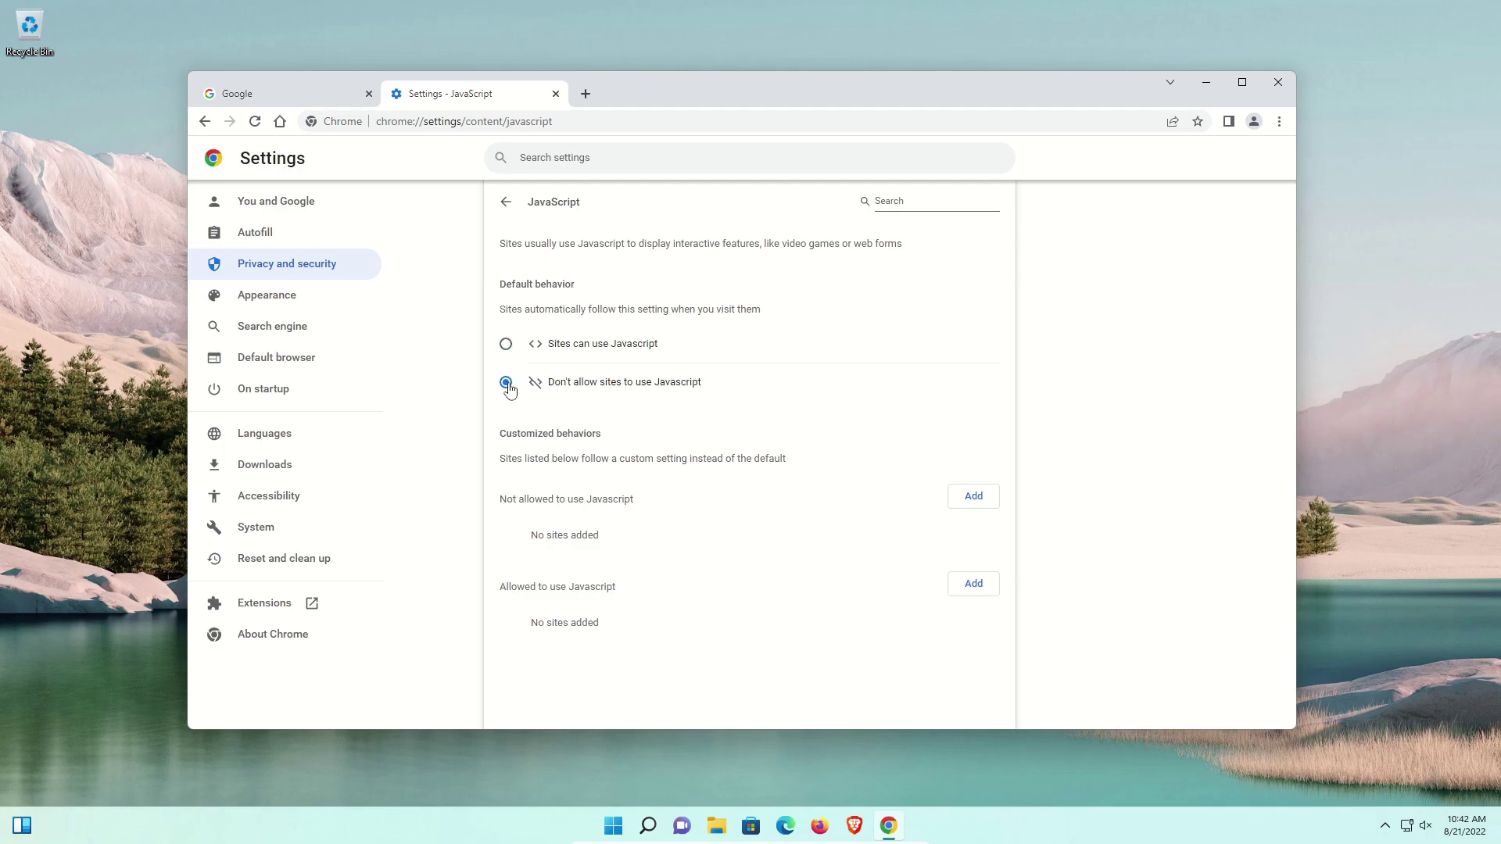
pyautogui.moveTo(495, 587); pyautogui.dragTo(576, 588)
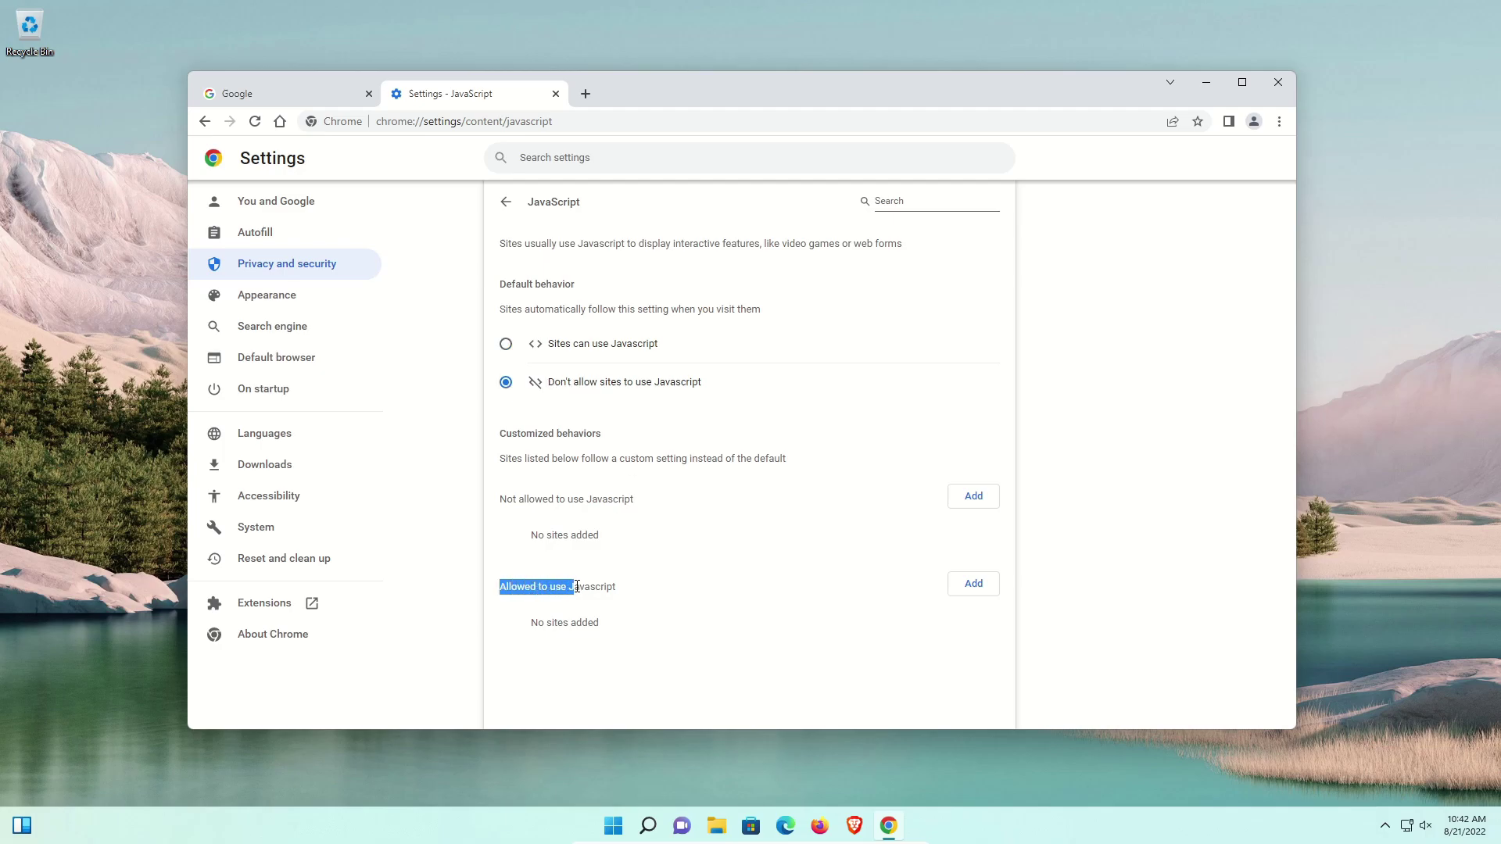
pyautogui.click(505, 347)
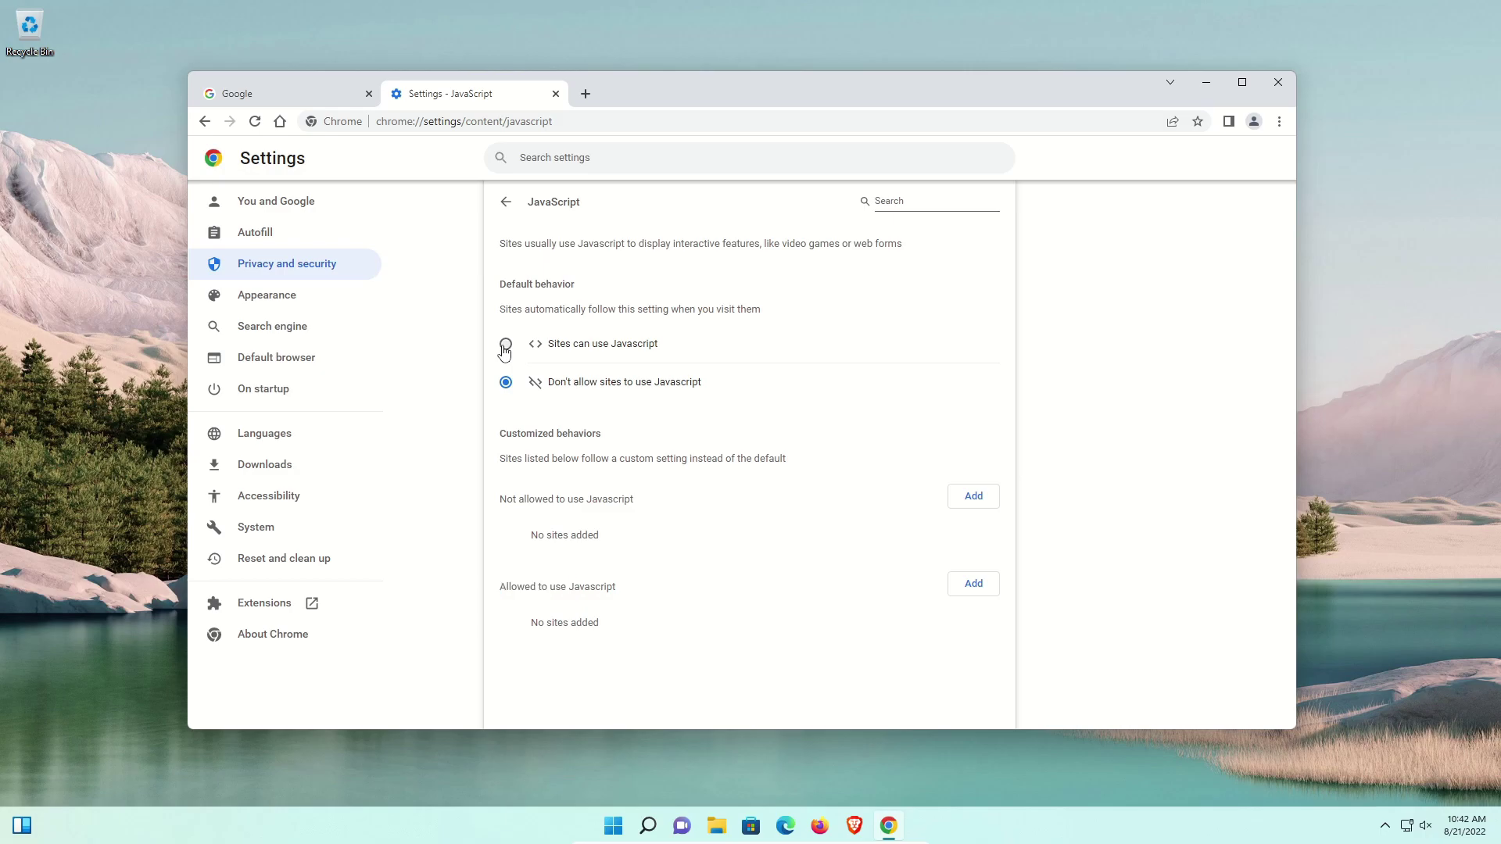
pyautogui.moveTo(501, 499); pyautogui.dragTo(619, 499)
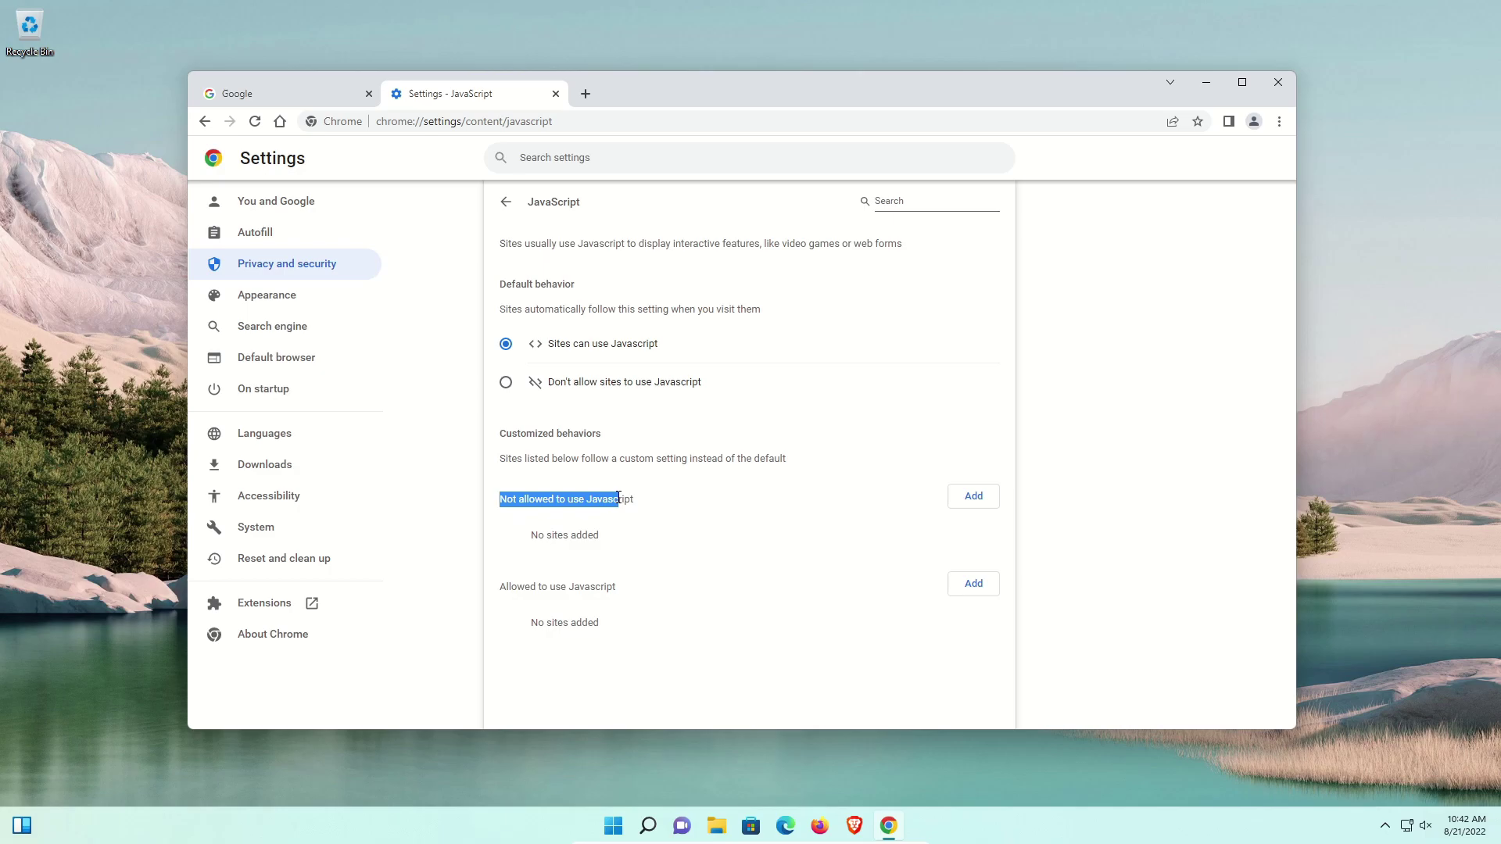
pyautogui.moveTo(516, 501); pyautogui.dragTo(635, 506)
pyautogui.click(507, 390)
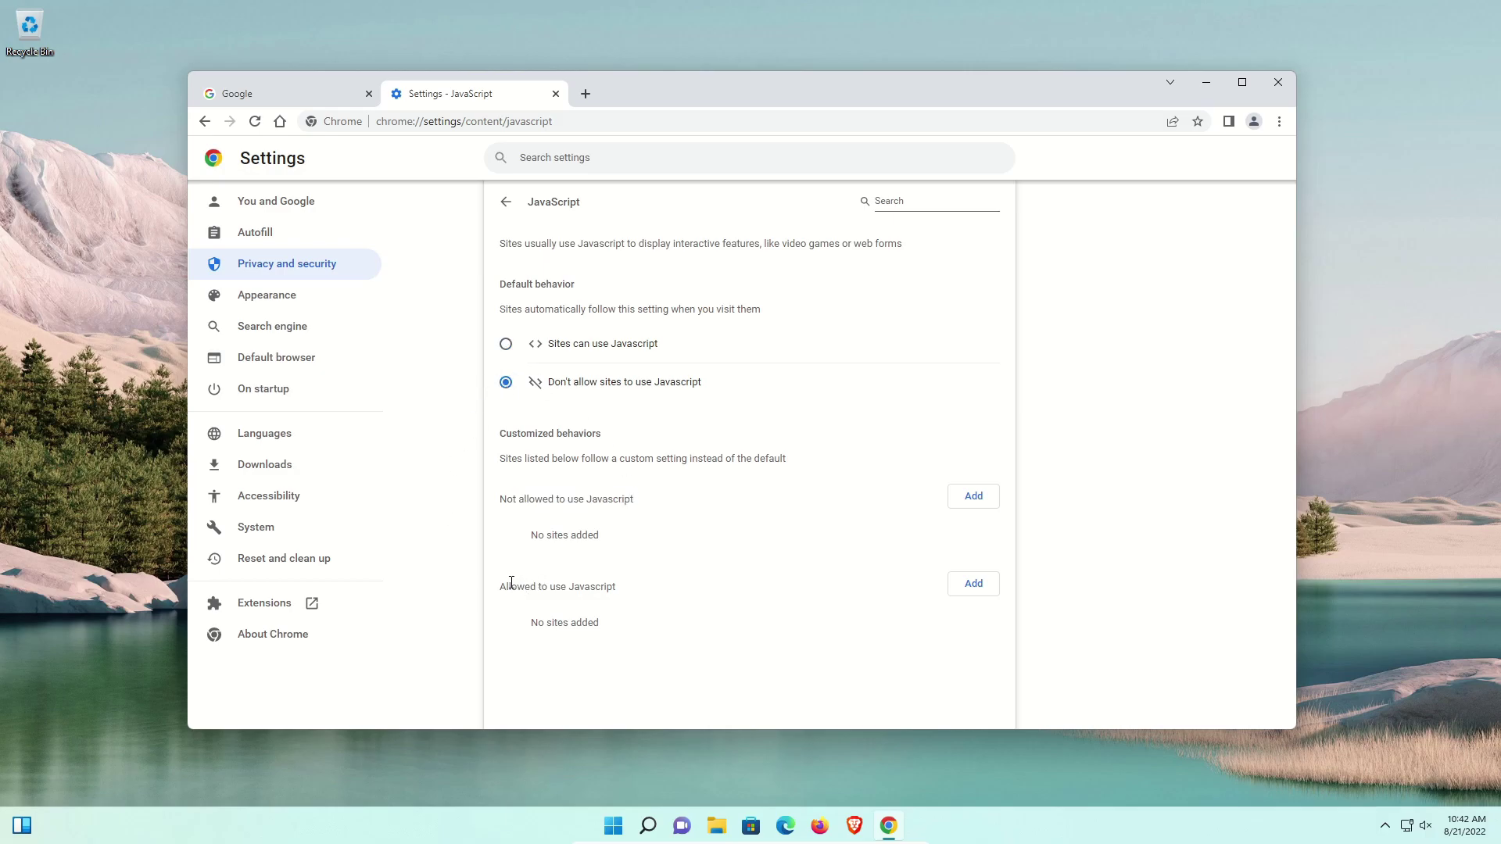
pyautogui.moveTo(507, 586); pyautogui.dragTo(599, 586)
pyautogui.click(601, 587)
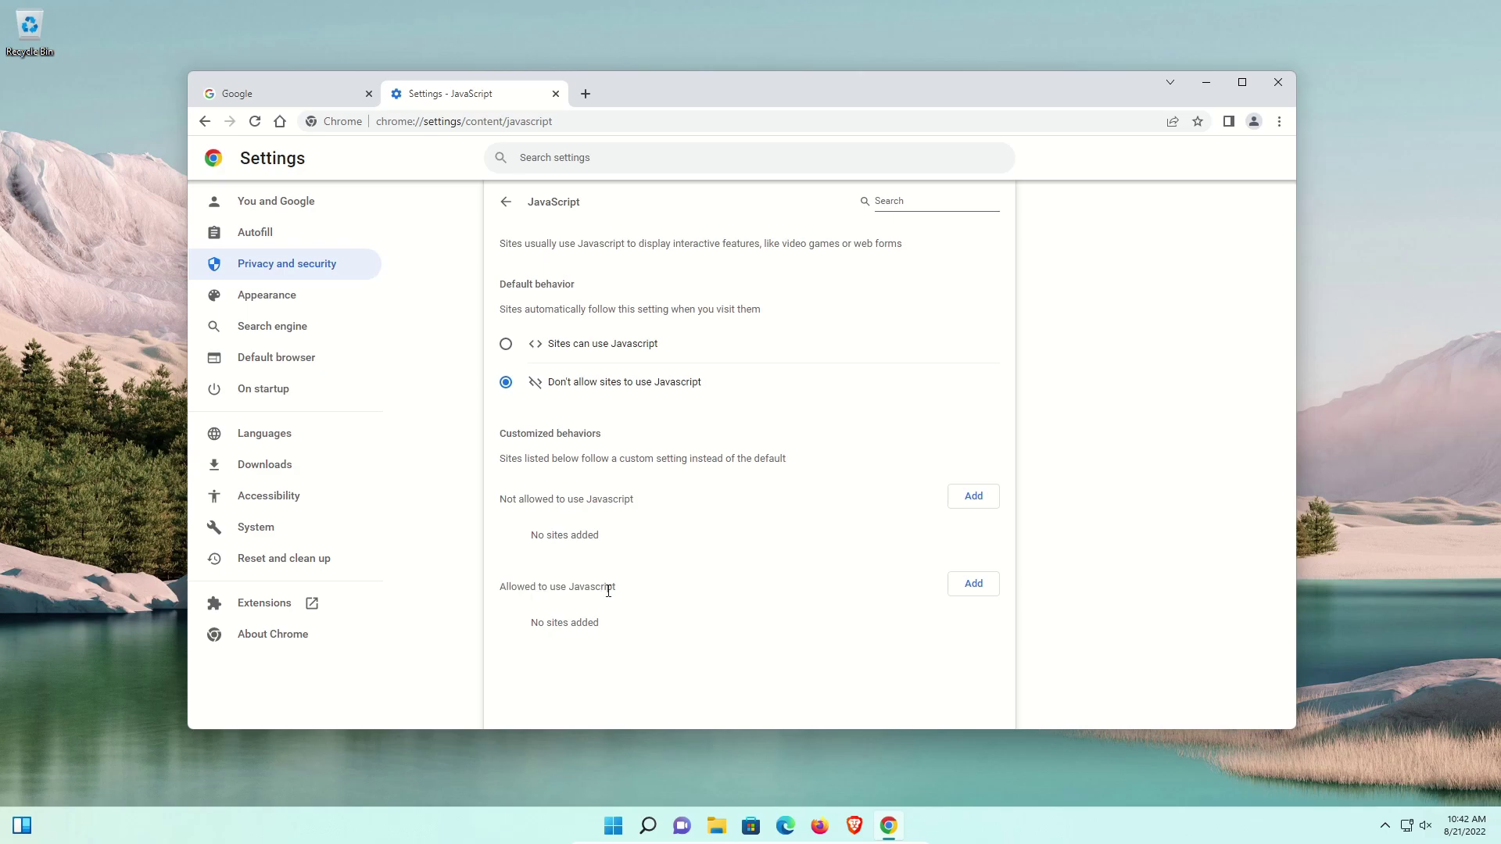
pyautogui.click(508, 206)
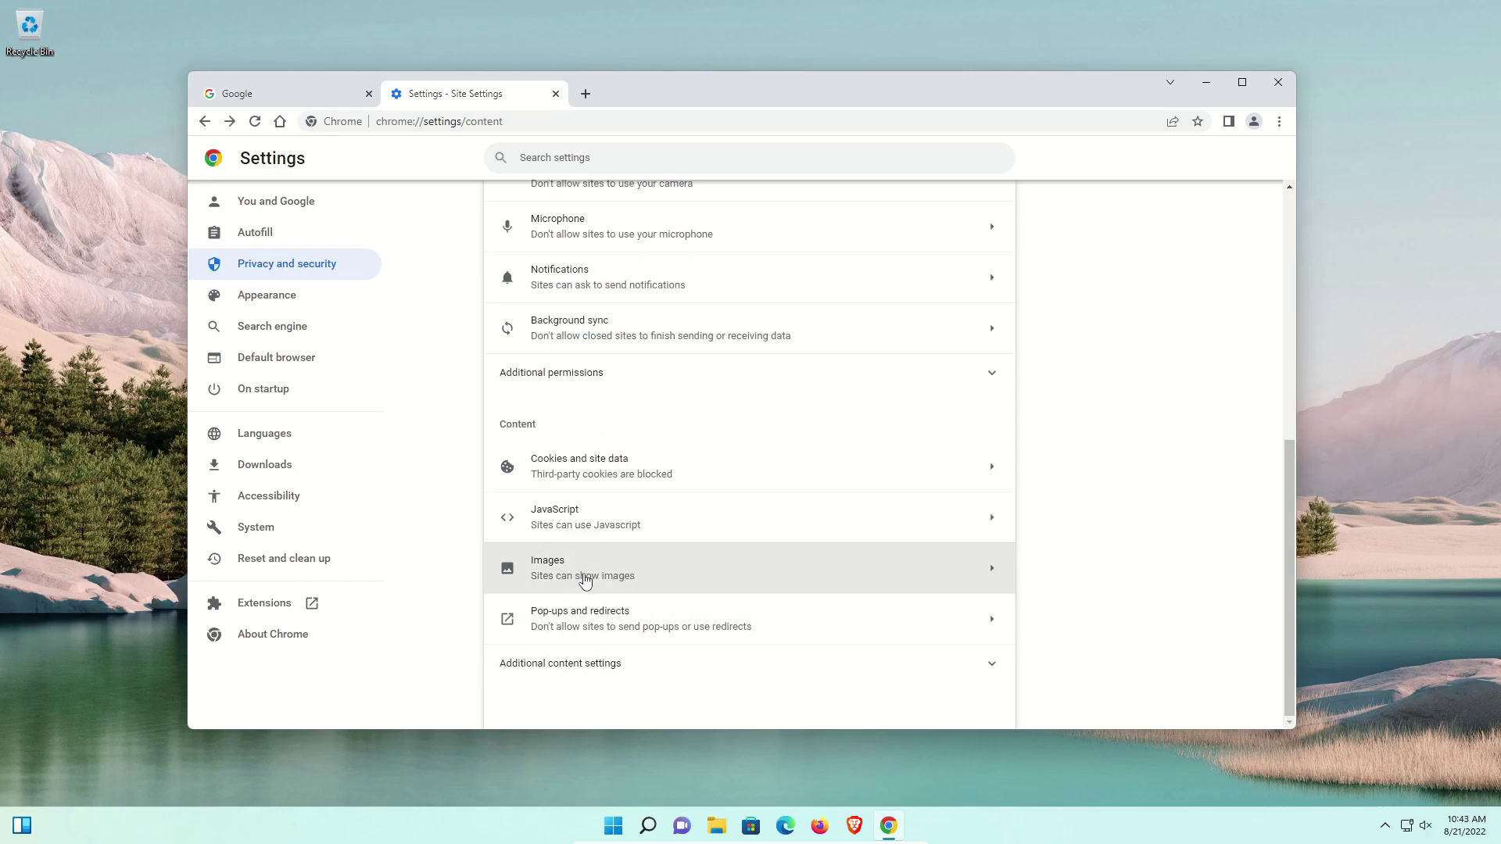
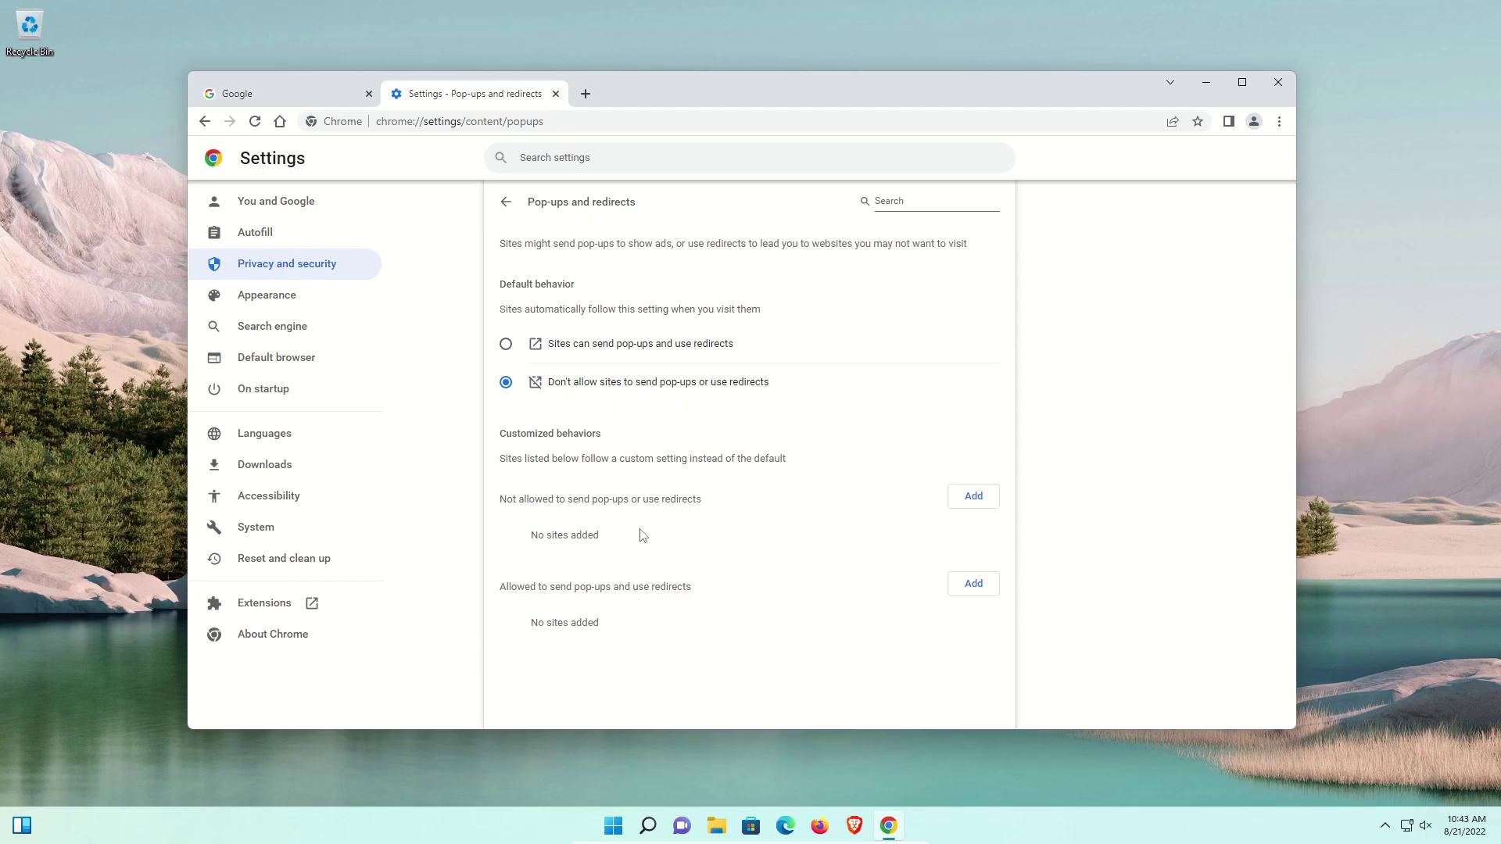
# Step: Leave the Pop-ups and redirects settings, then expand the Additional permissions list, look through its entries and collapse it again
pyautogui.click(506, 202)
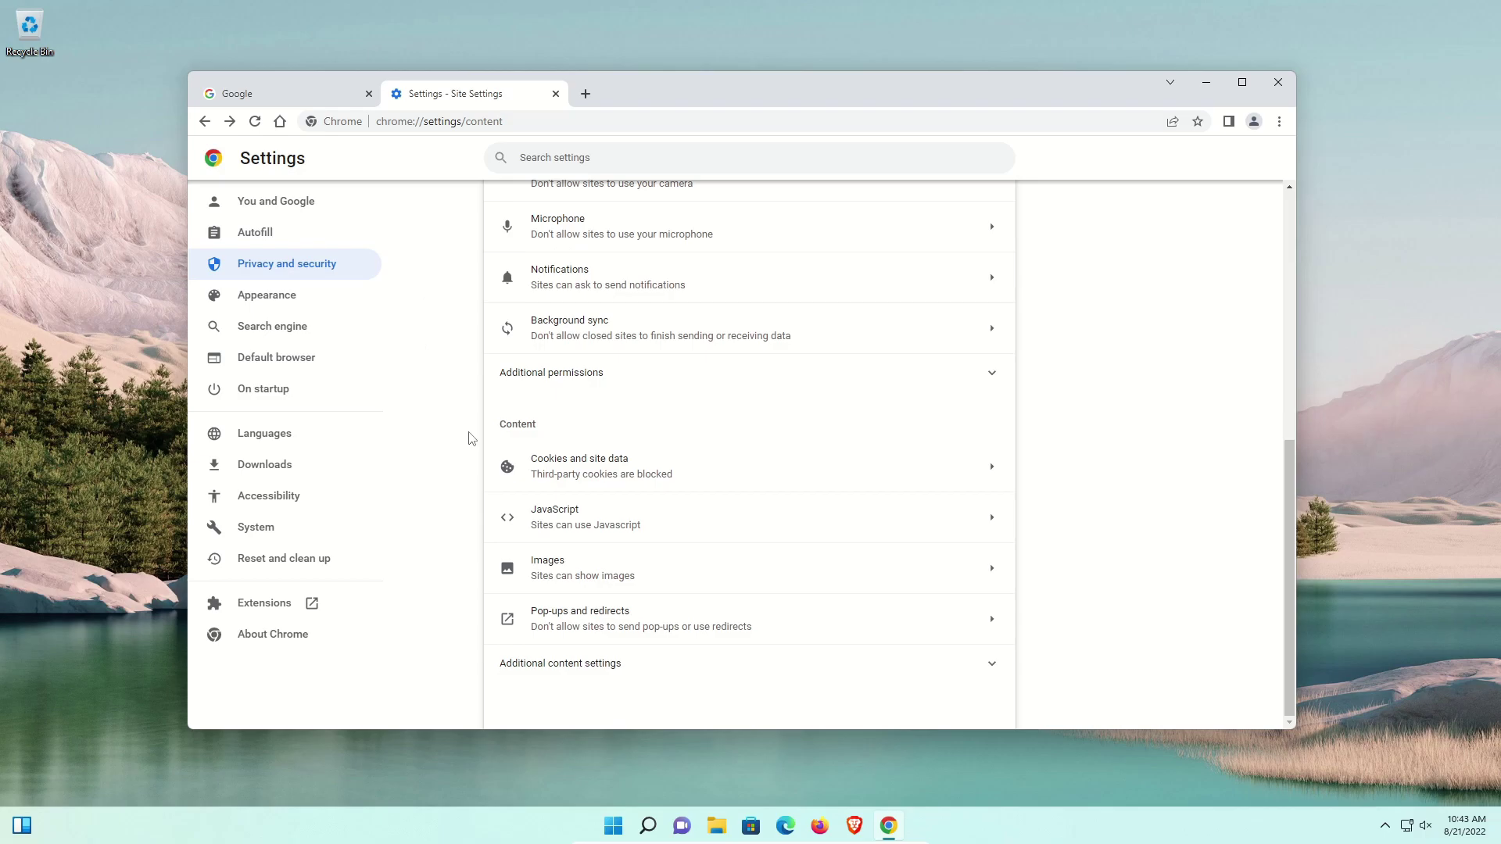
pyautogui.click(989, 374)
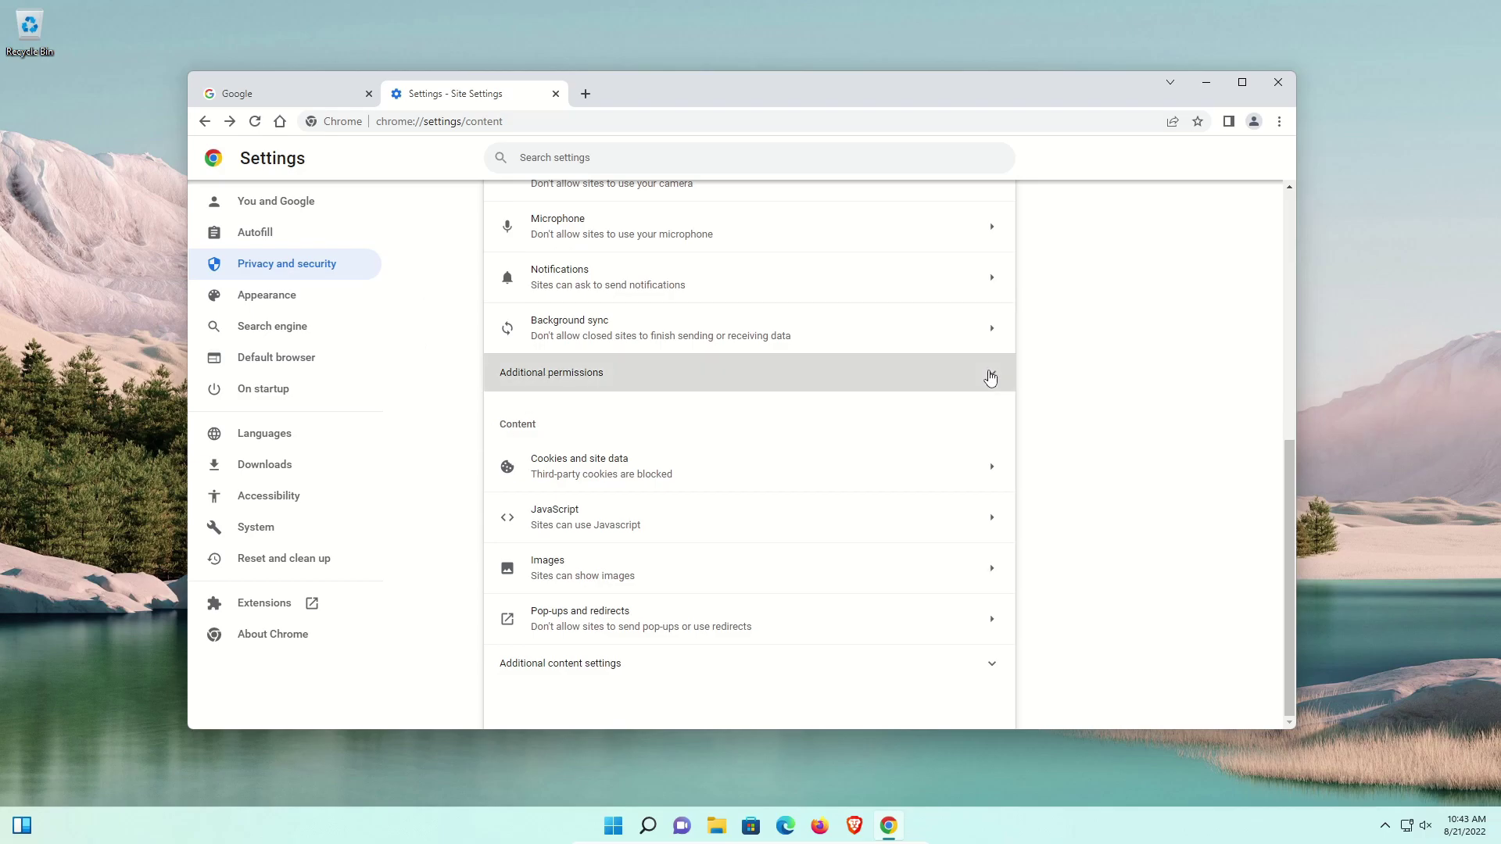
pyautogui.scroll(-4, 697, 509)
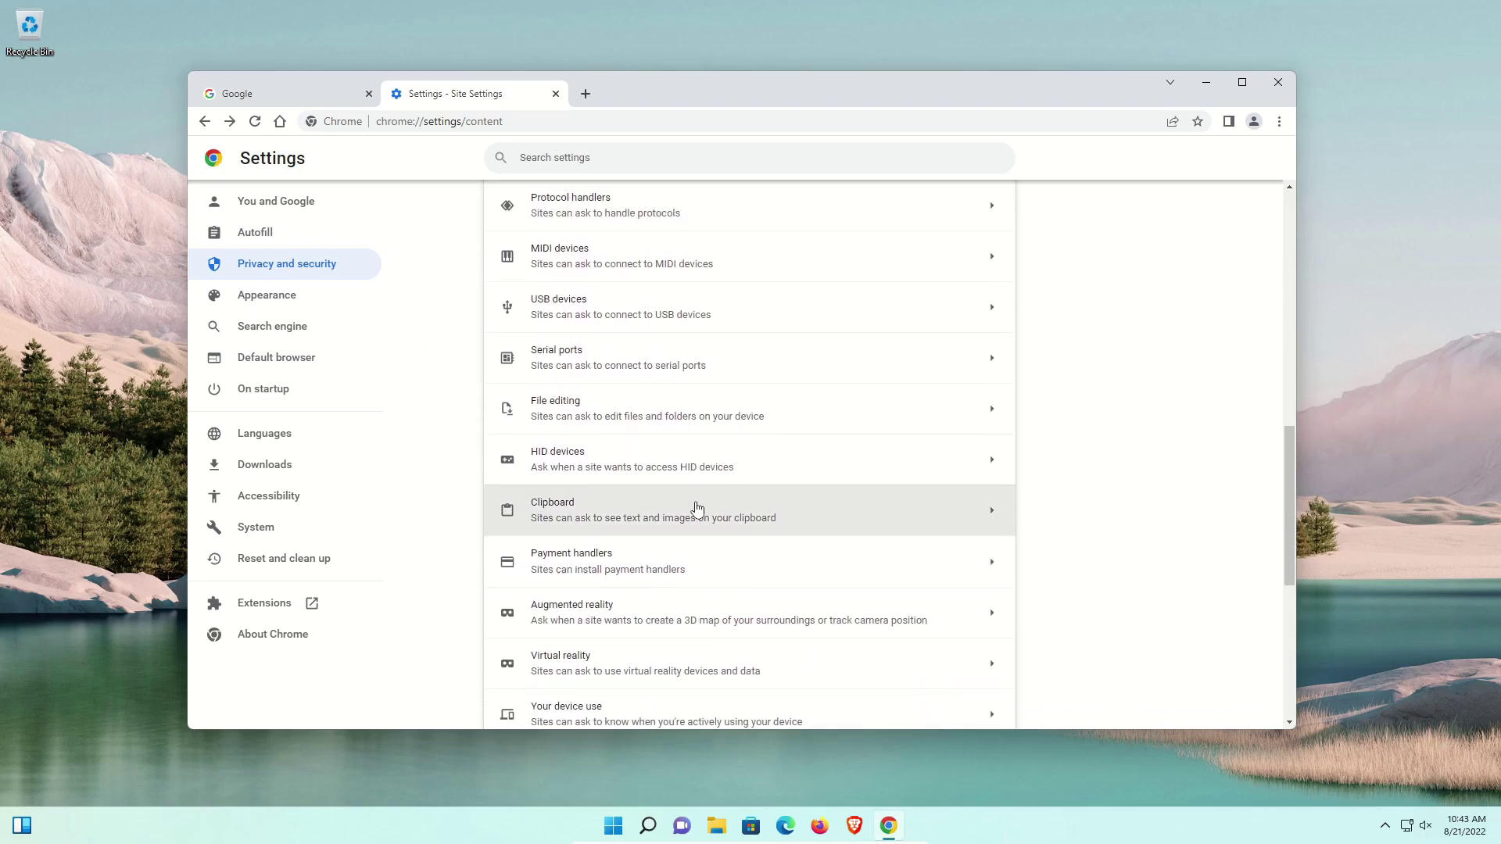
pyautogui.scroll(4, 694, 510)
pyautogui.click(991, 374)
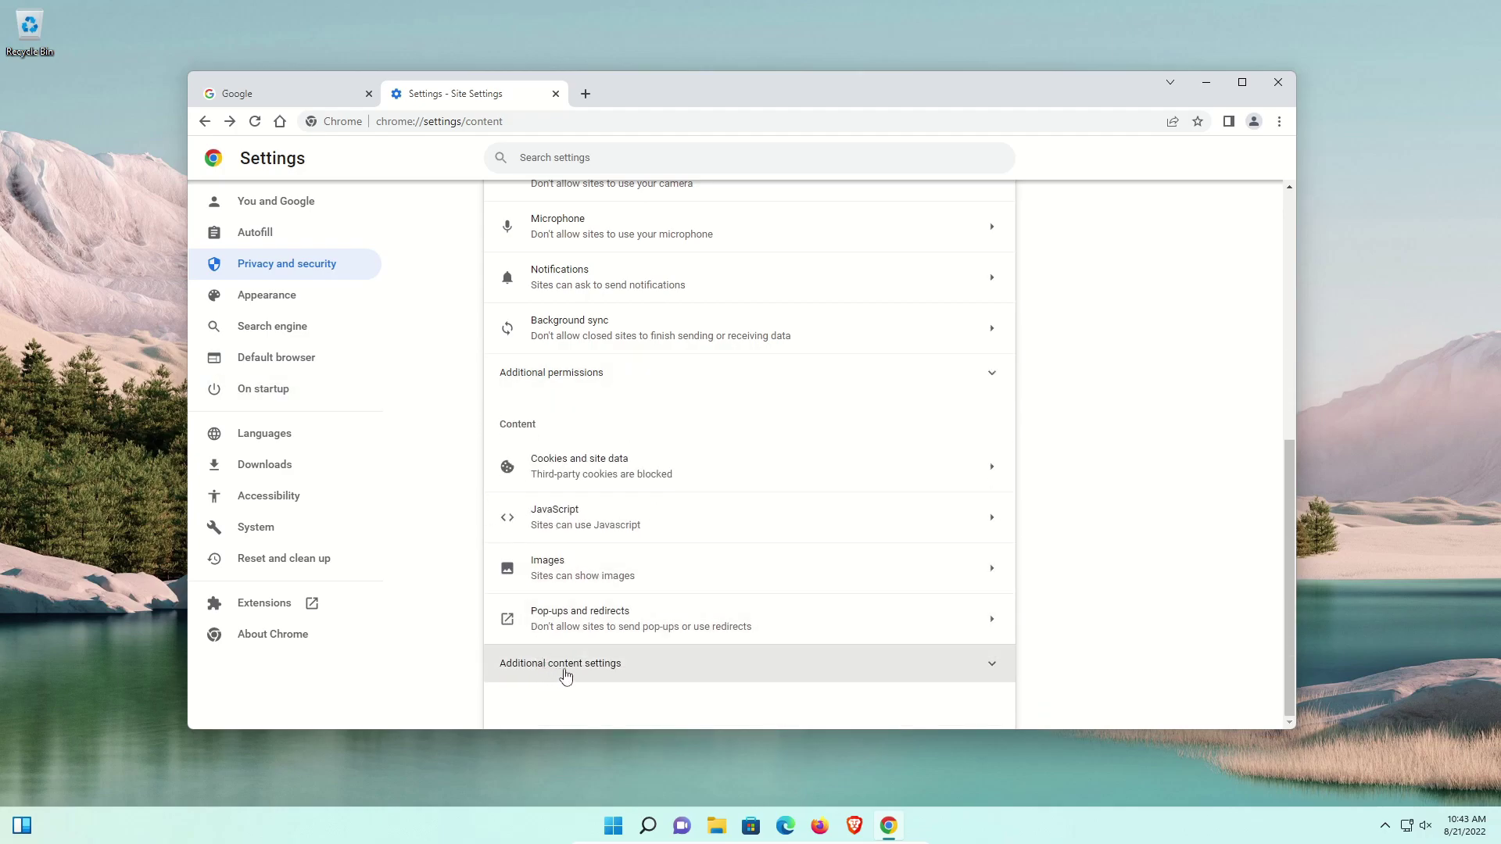
# Step: Expand Additional content settings and check the default behavior for Sound and for Ads
pyautogui.click(992, 664)
pyautogui.scroll(-5, 620, 393)
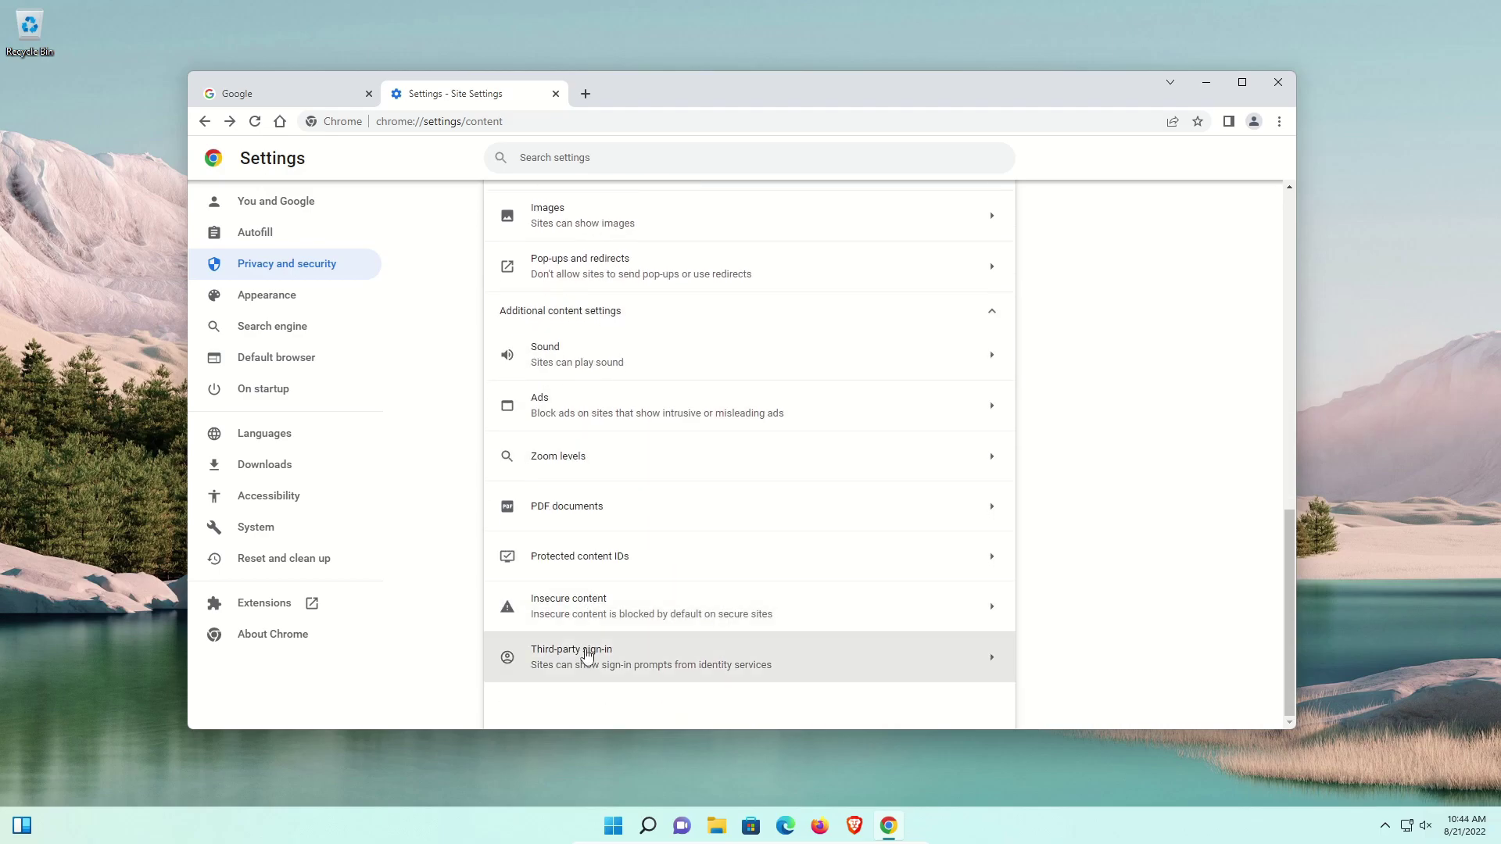
pyautogui.click(641, 361)
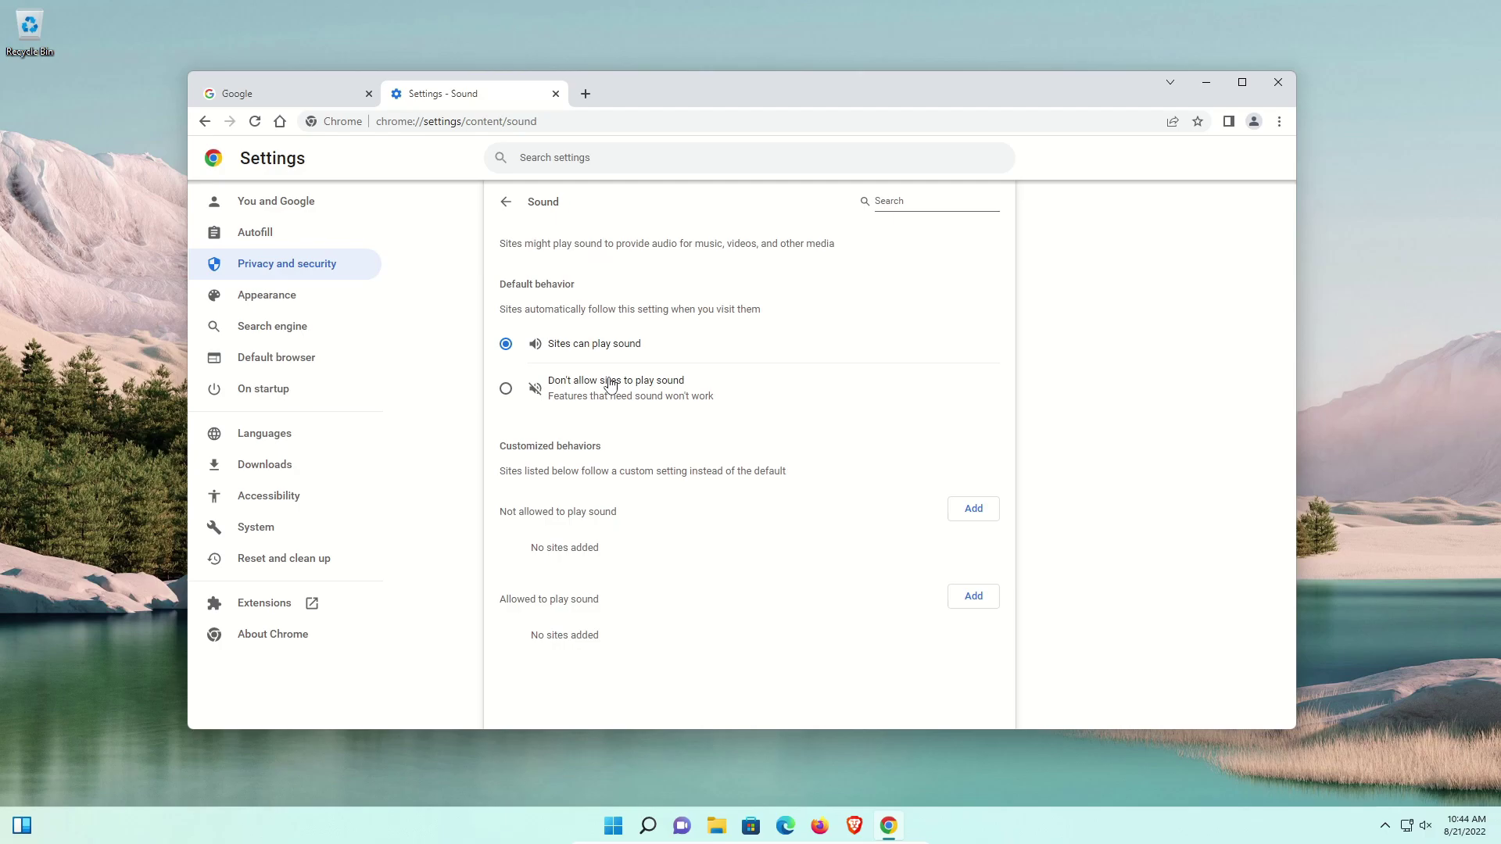
pyautogui.click(506, 202)
pyautogui.click(670, 508)
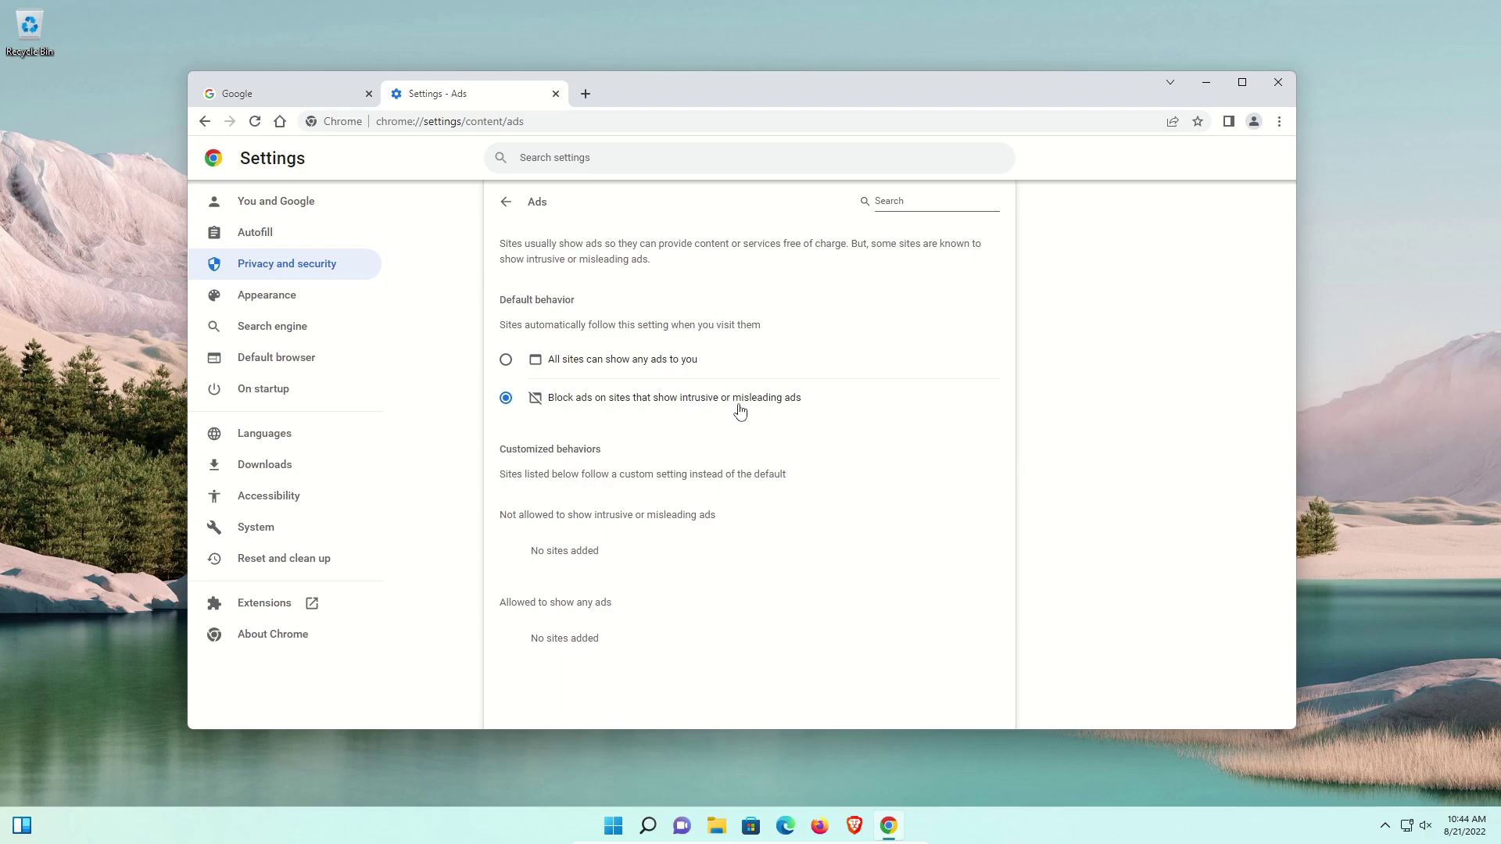
pyautogui.click(507, 202)
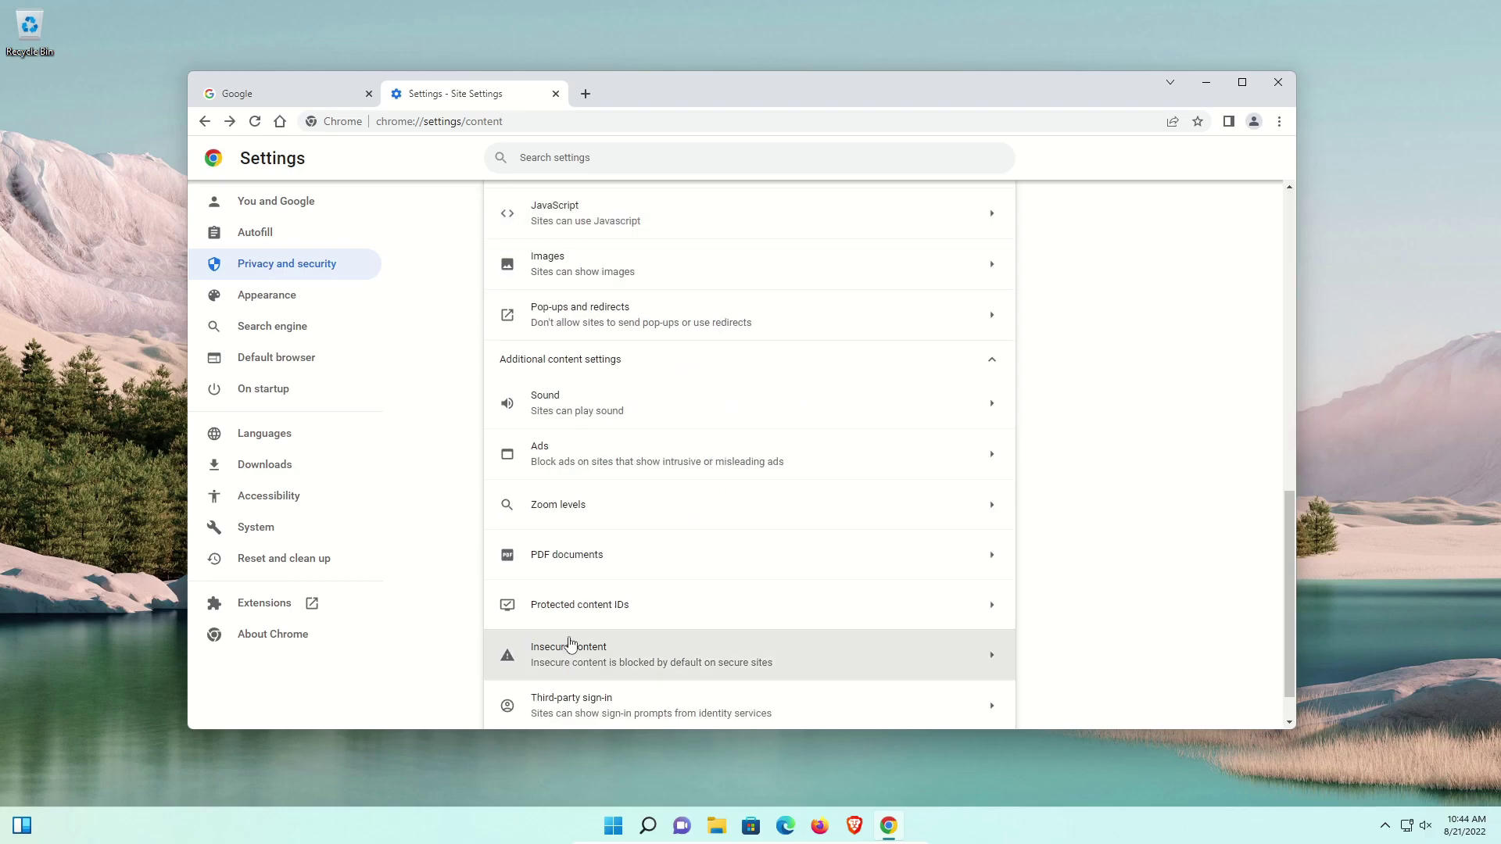
# Step: Check the default rule and custom site lists for Insecure content, and return to Site Settings
pyautogui.click(708, 655)
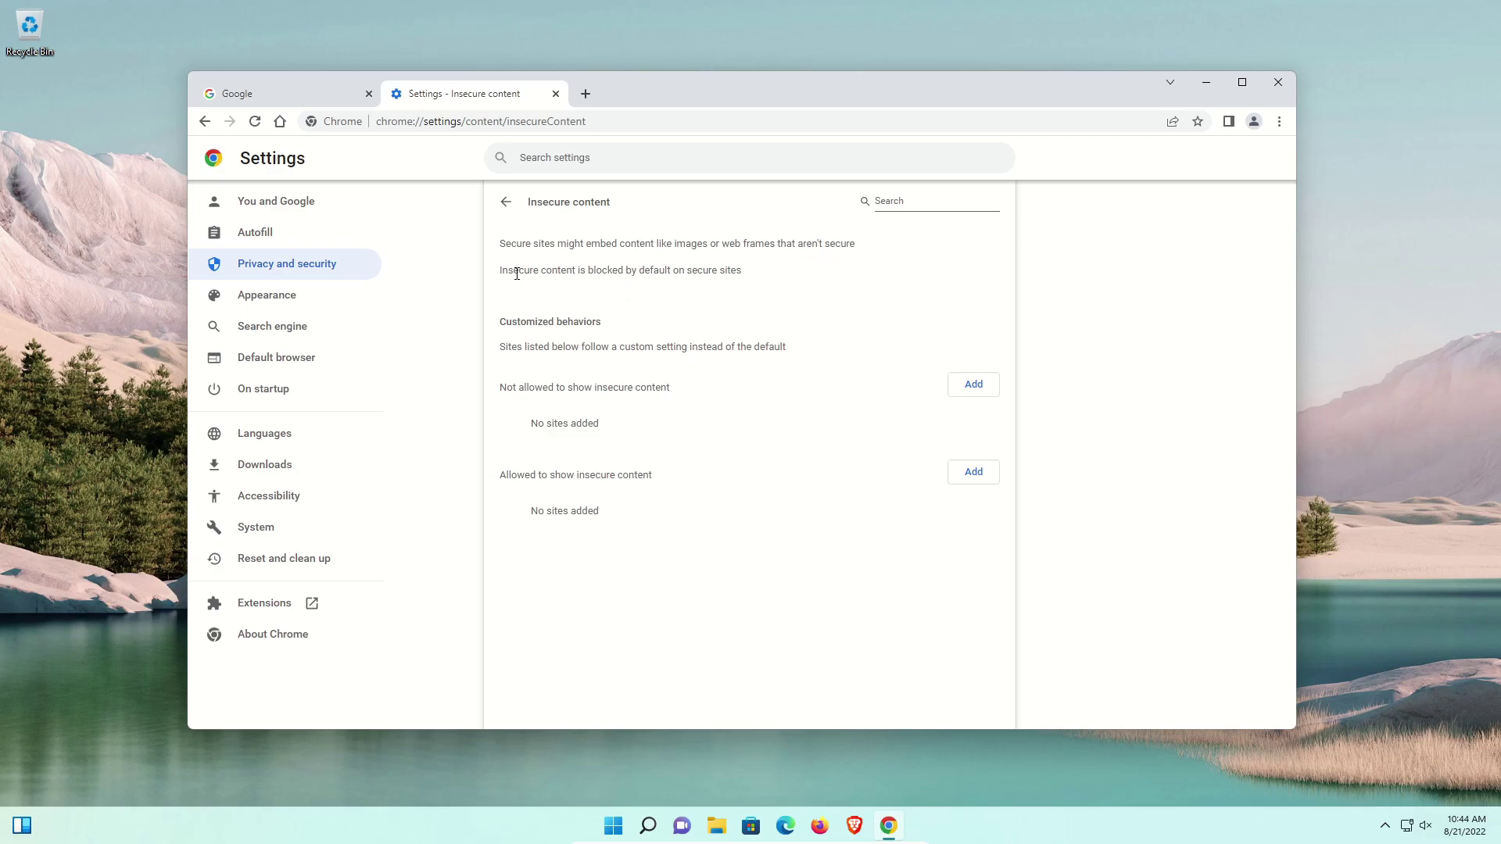
pyautogui.moveTo(517, 274); pyautogui.dragTo(726, 289)
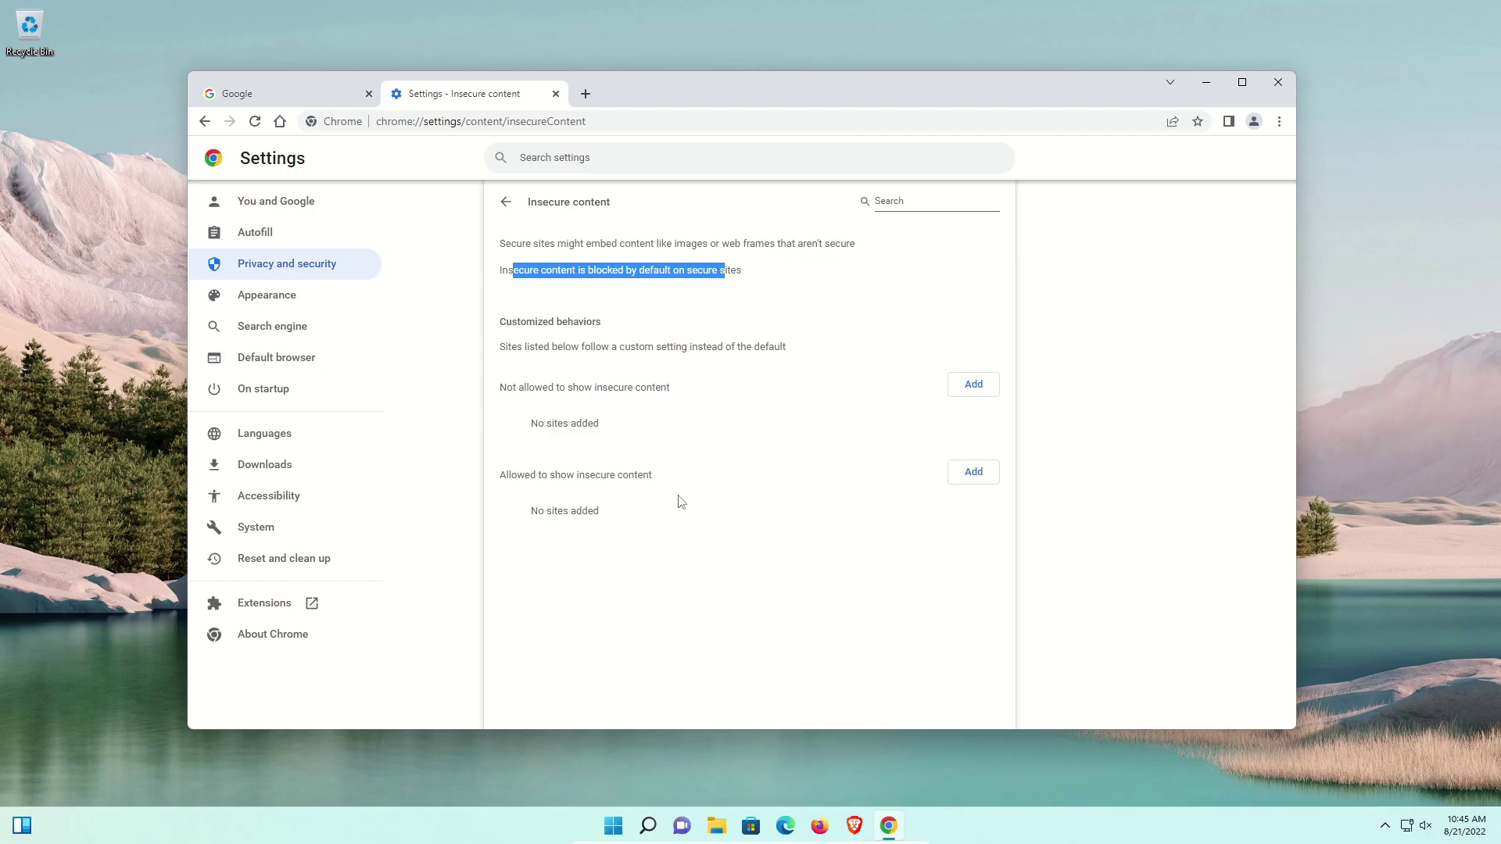
pyautogui.hotkey('alt', 'Left')
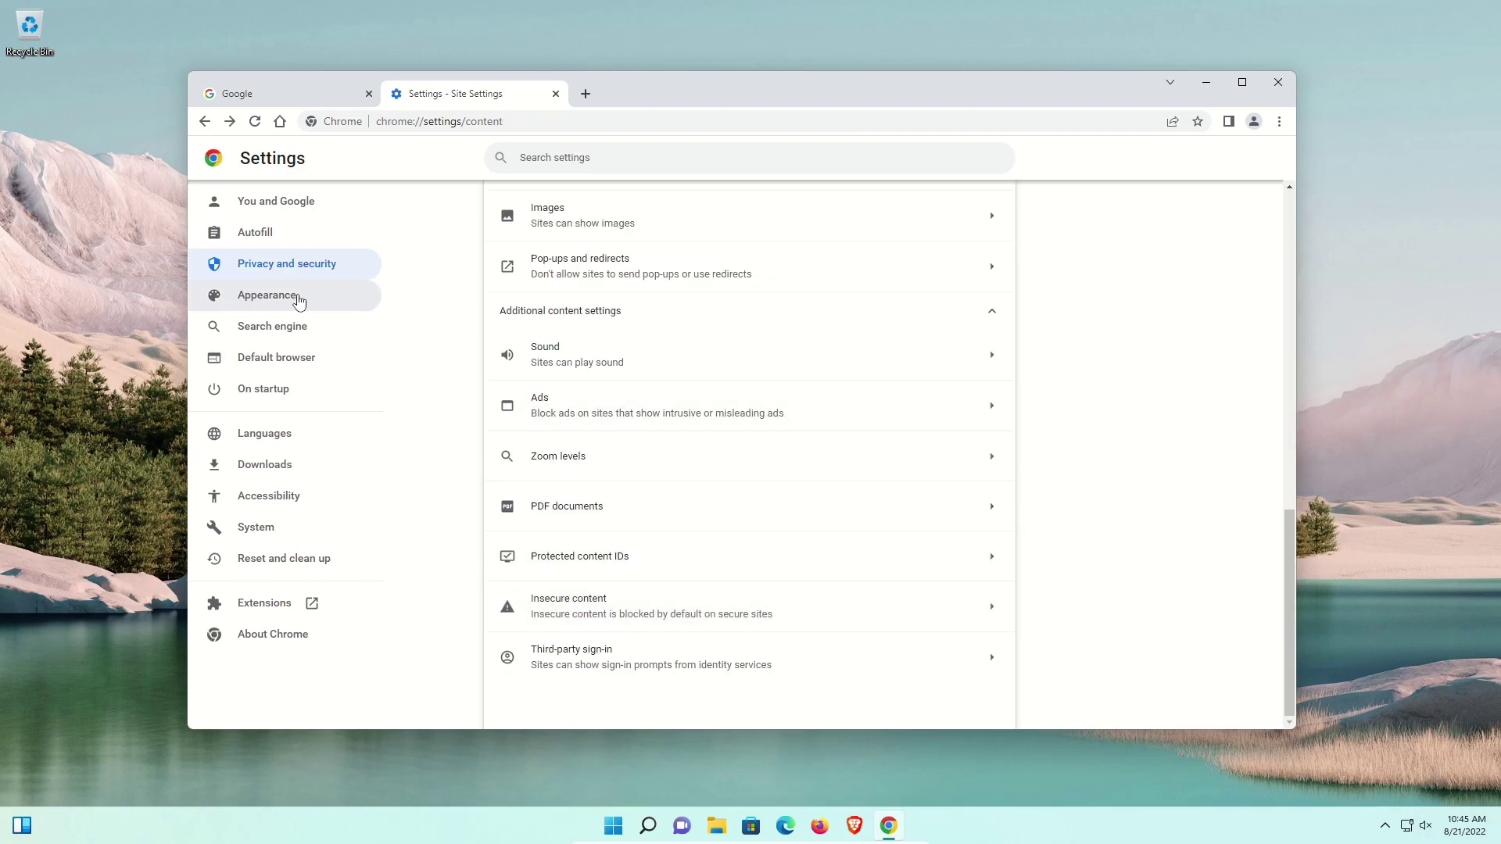
# Step: Go to the Appearance settings, open the Chrome Web Store themes and browse to Dark & Black Themes
pyautogui.click(266, 295)
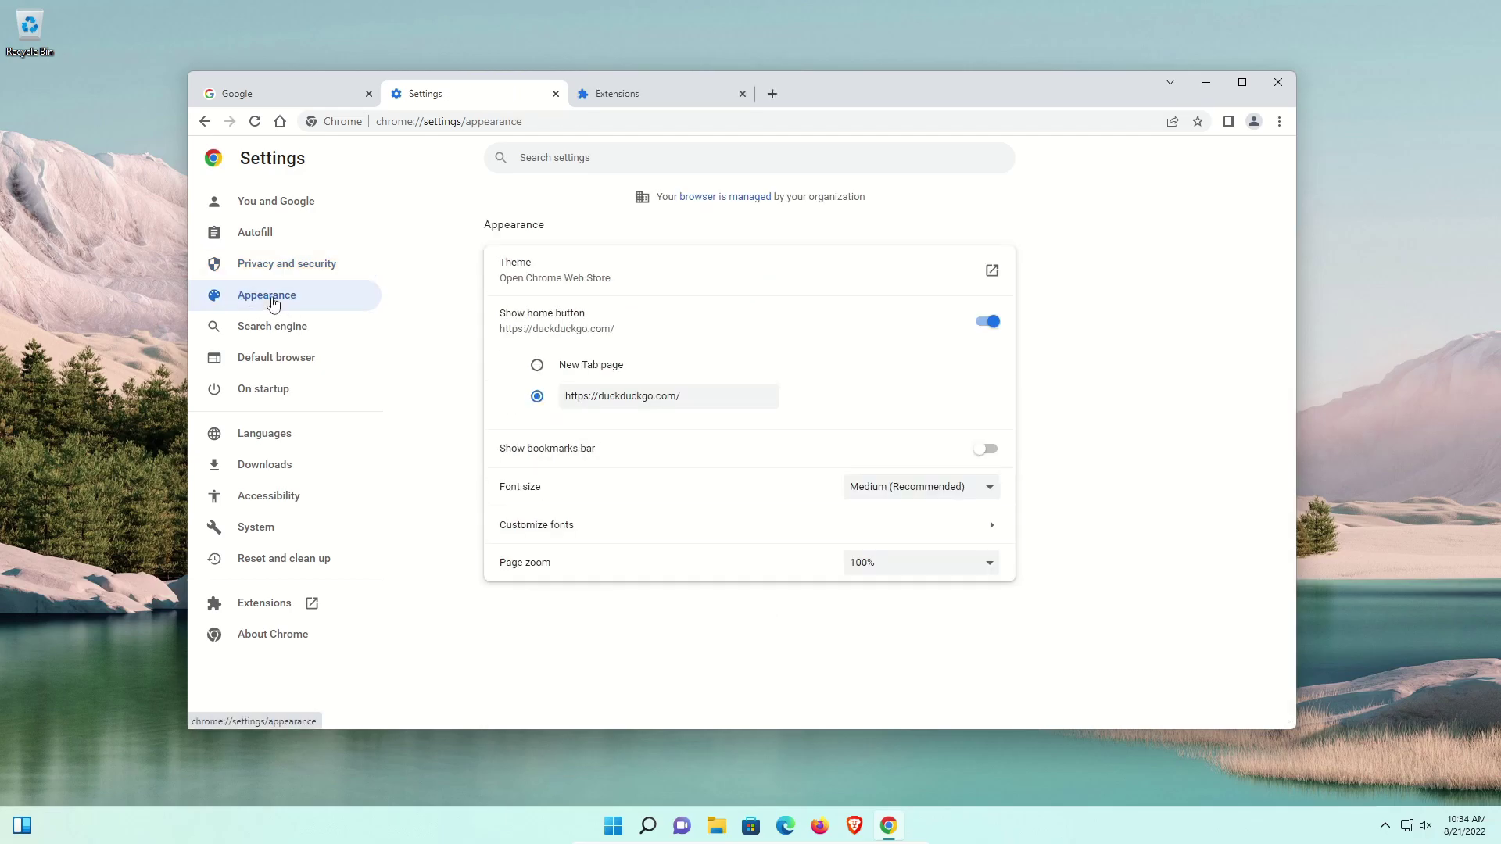
pyautogui.click(573, 275)
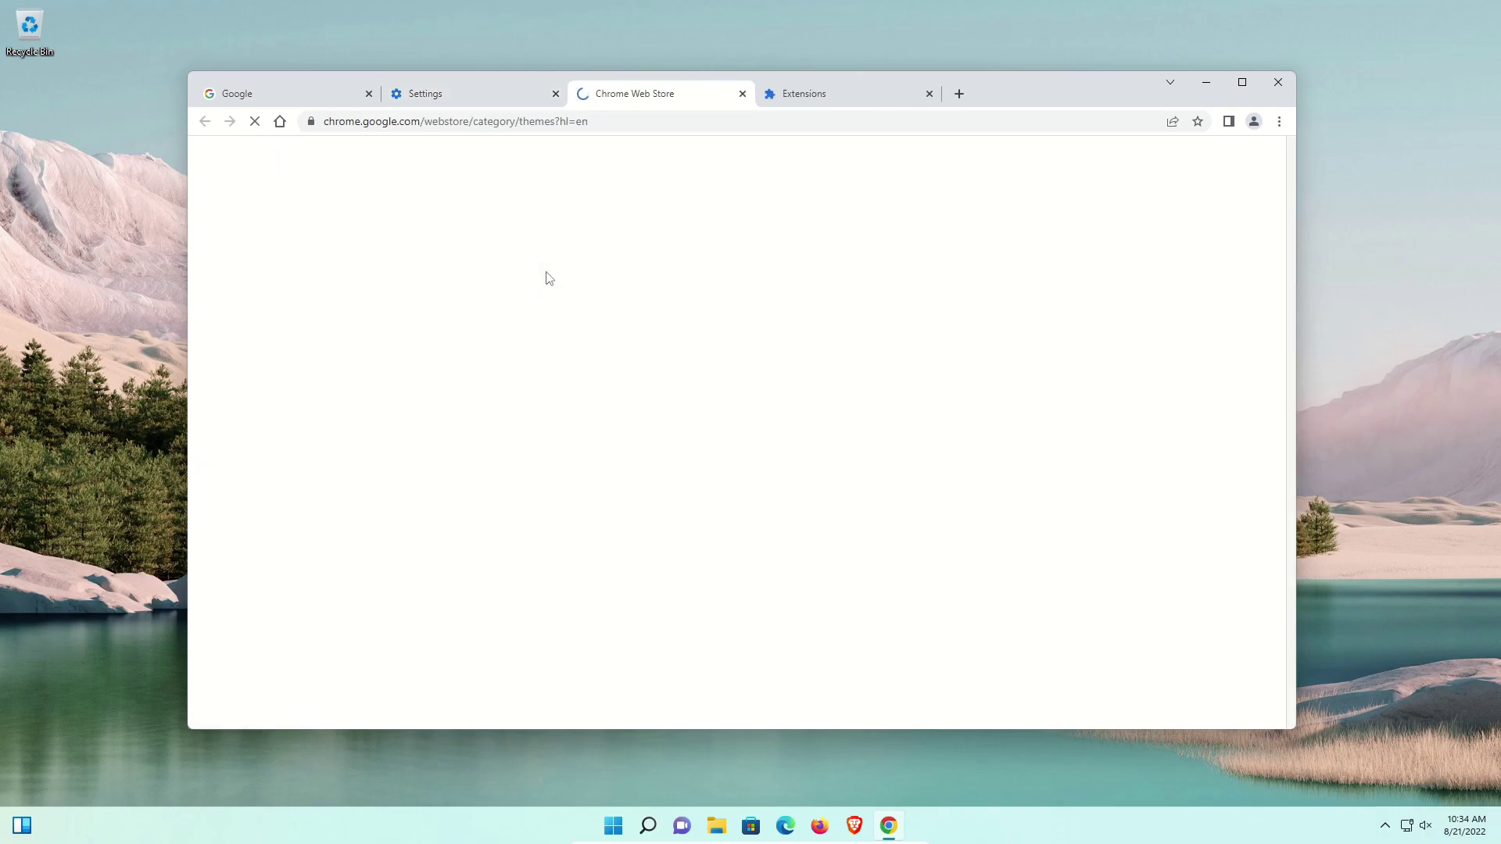
pyautogui.scroll(-15, 547, 272)
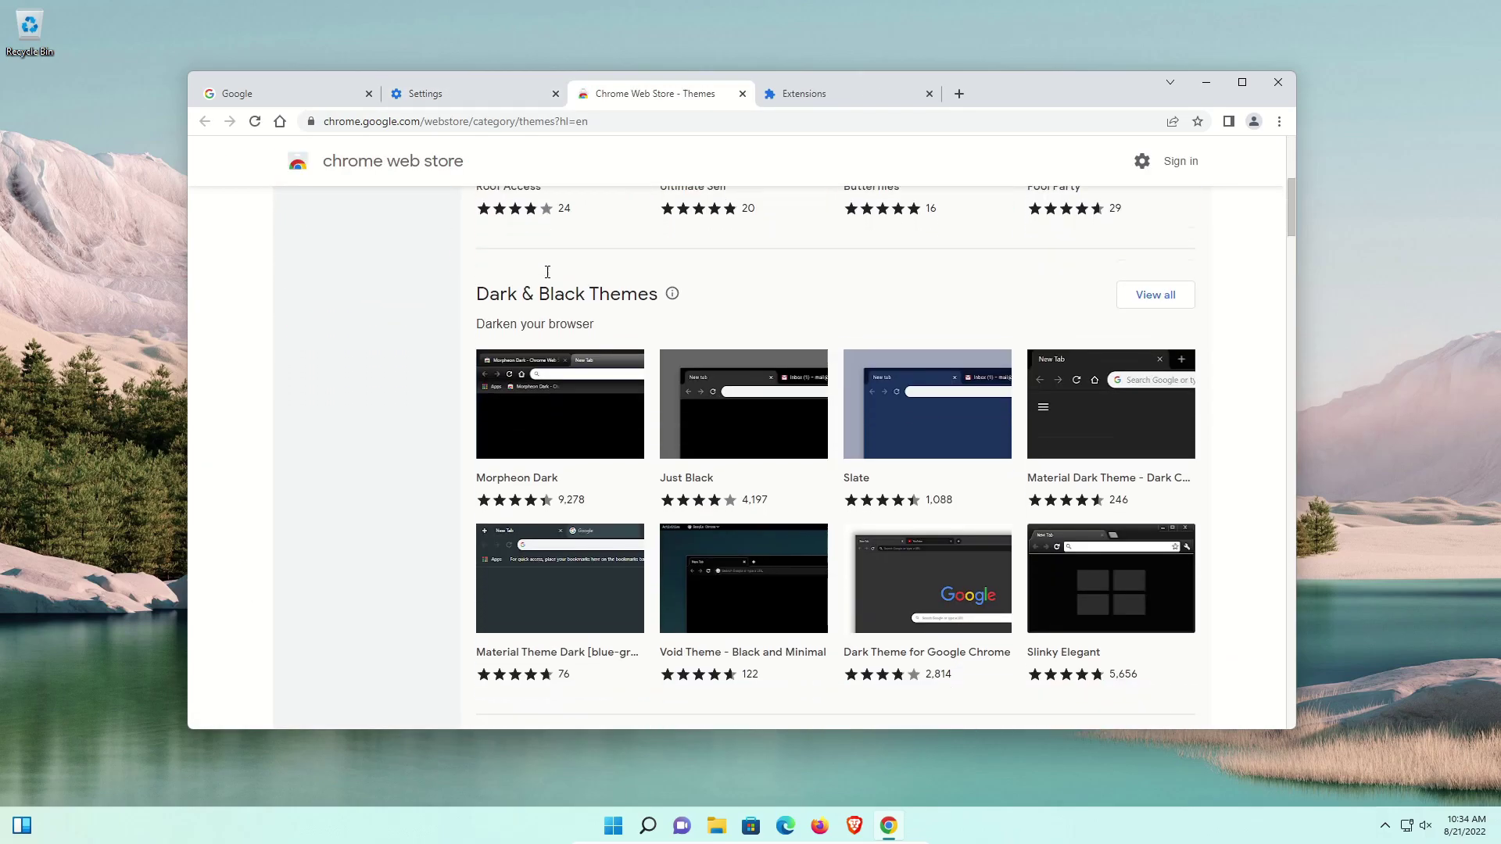
# Step: Install the Ride the Wave theme from the Chrome Web Store, and reset the theme to default in the Appearance settings
pyautogui.scroll(-4, 547, 272)
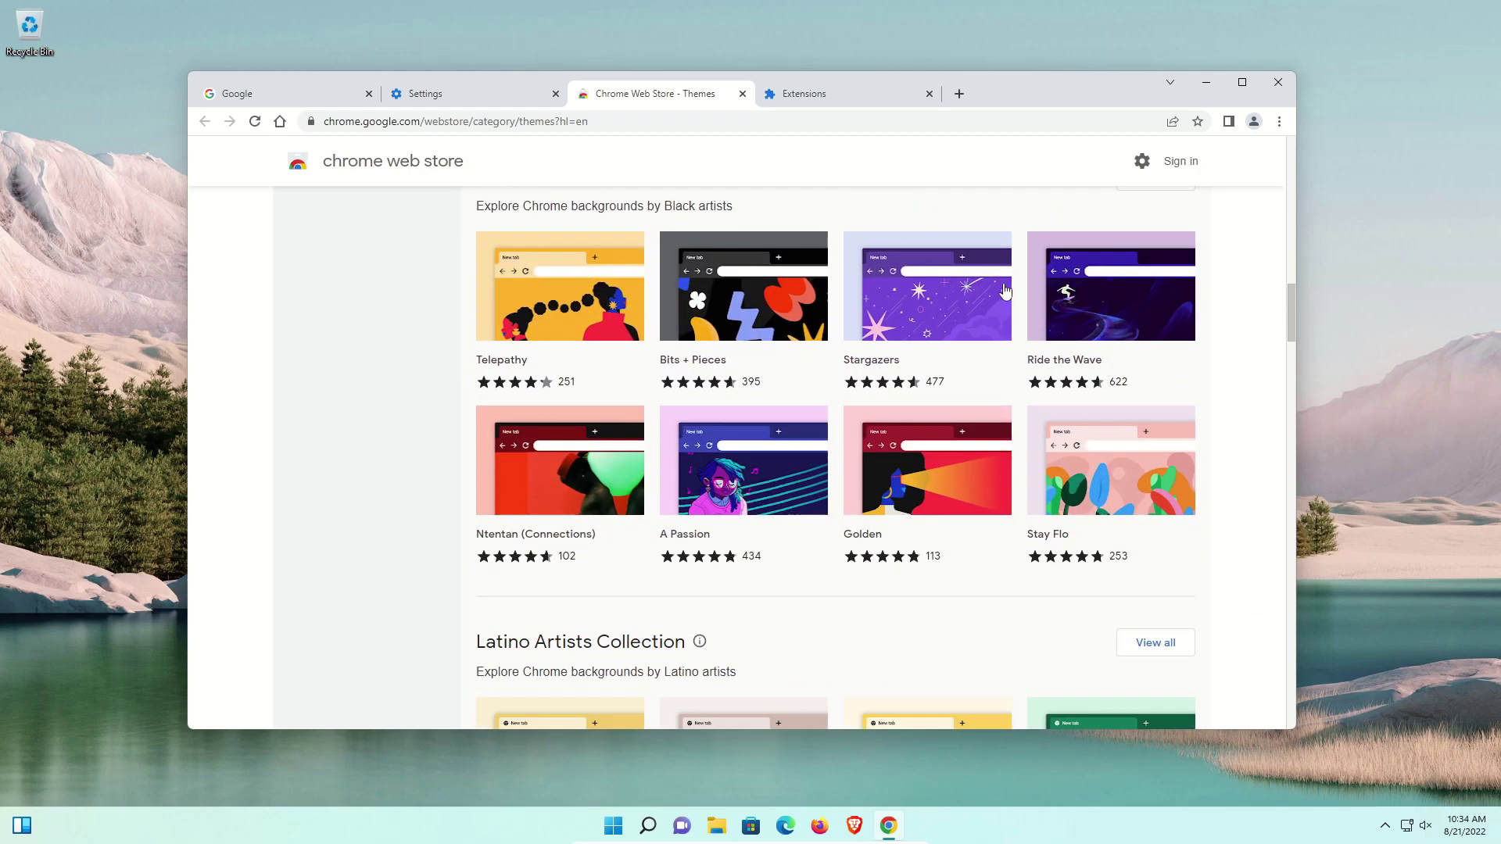
pyautogui.click(1098, 317)
pyautogui.click(1062, 279)
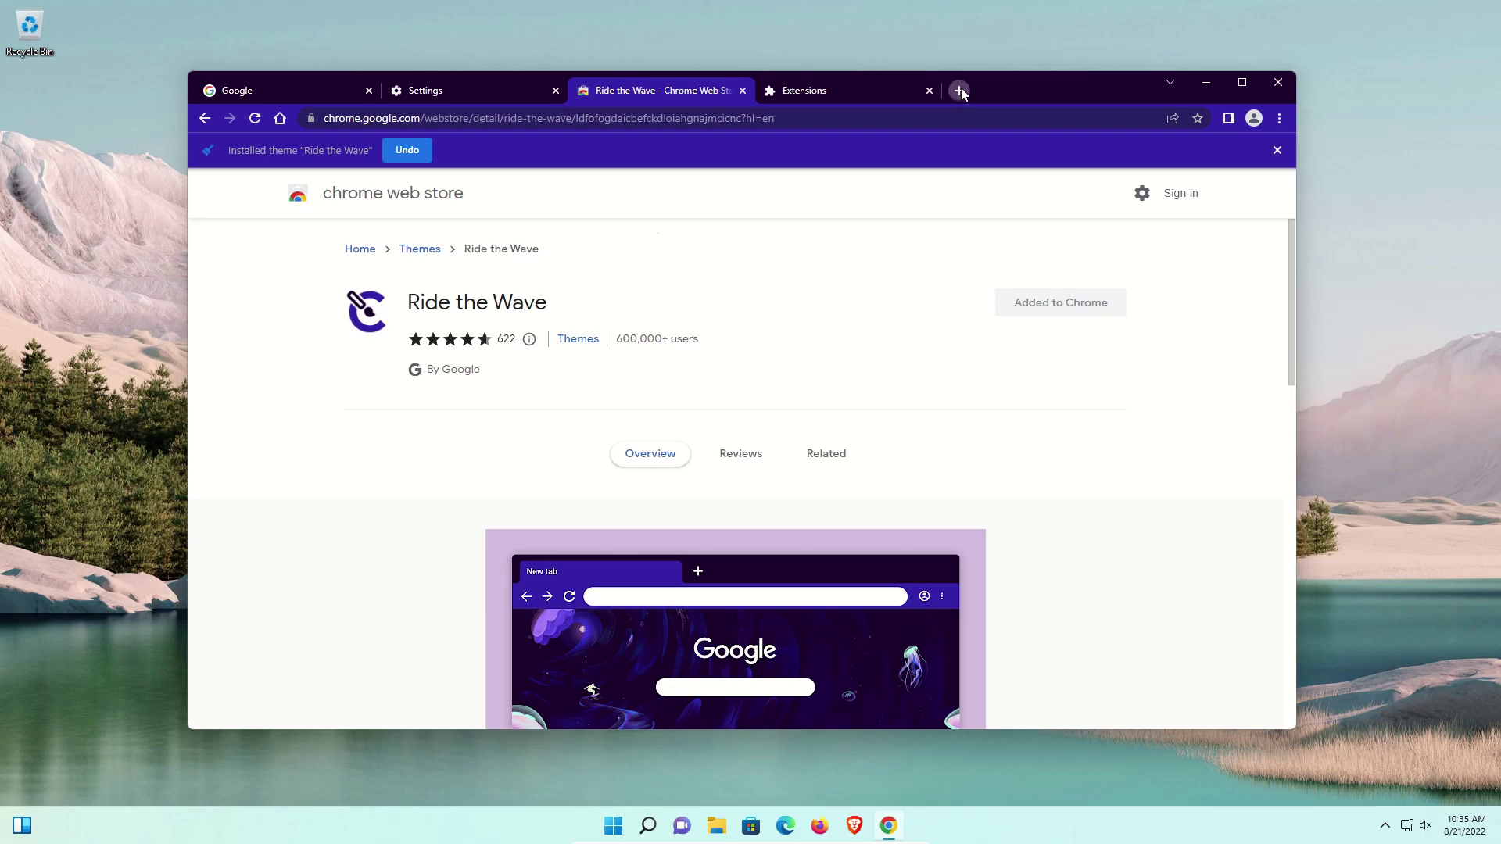
pyautogui.click(959, 91)
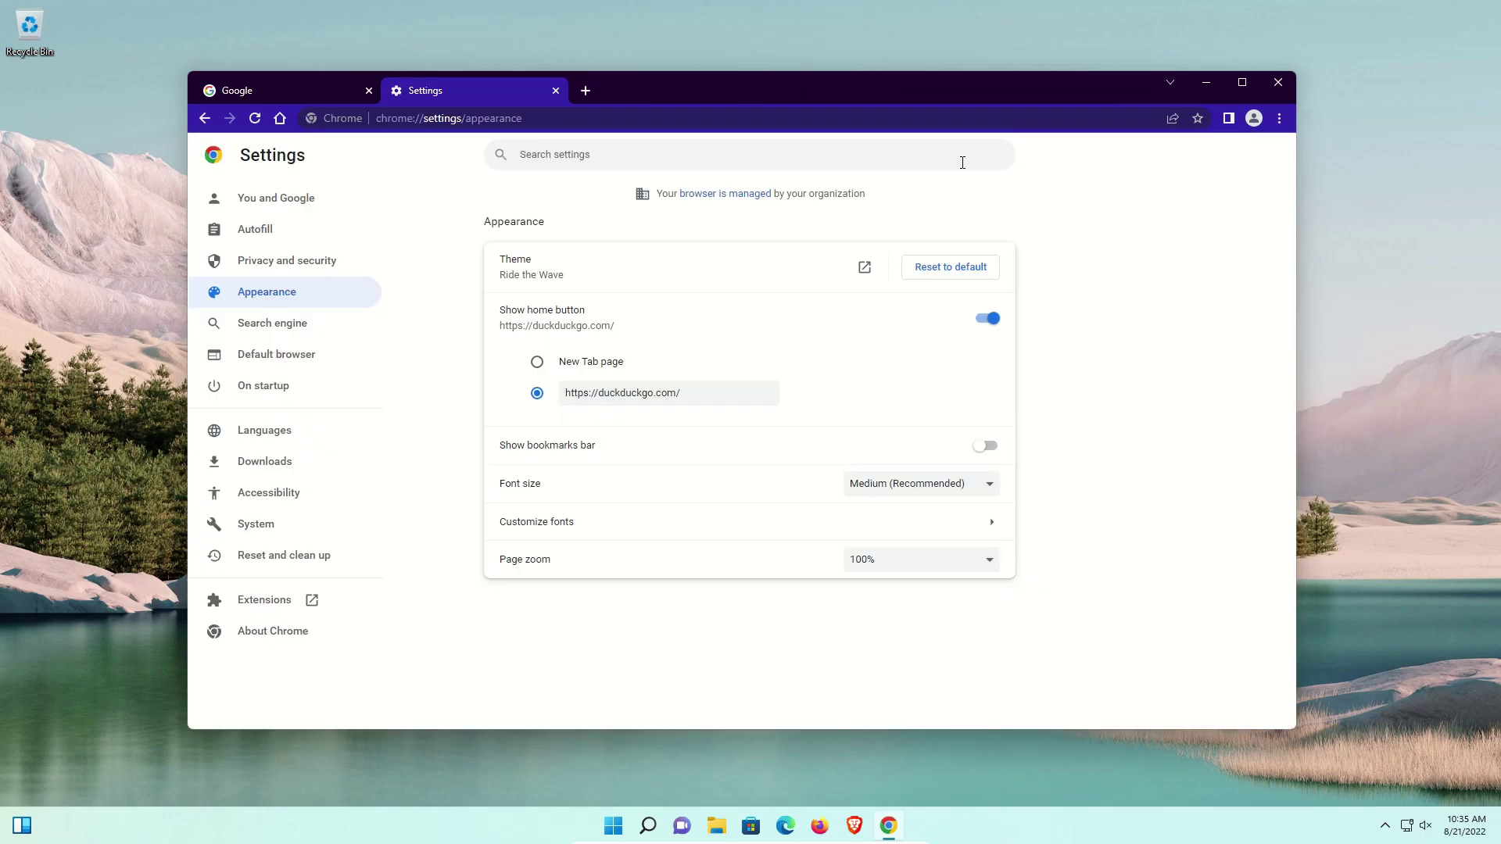
pyautogui.click(945, 277)
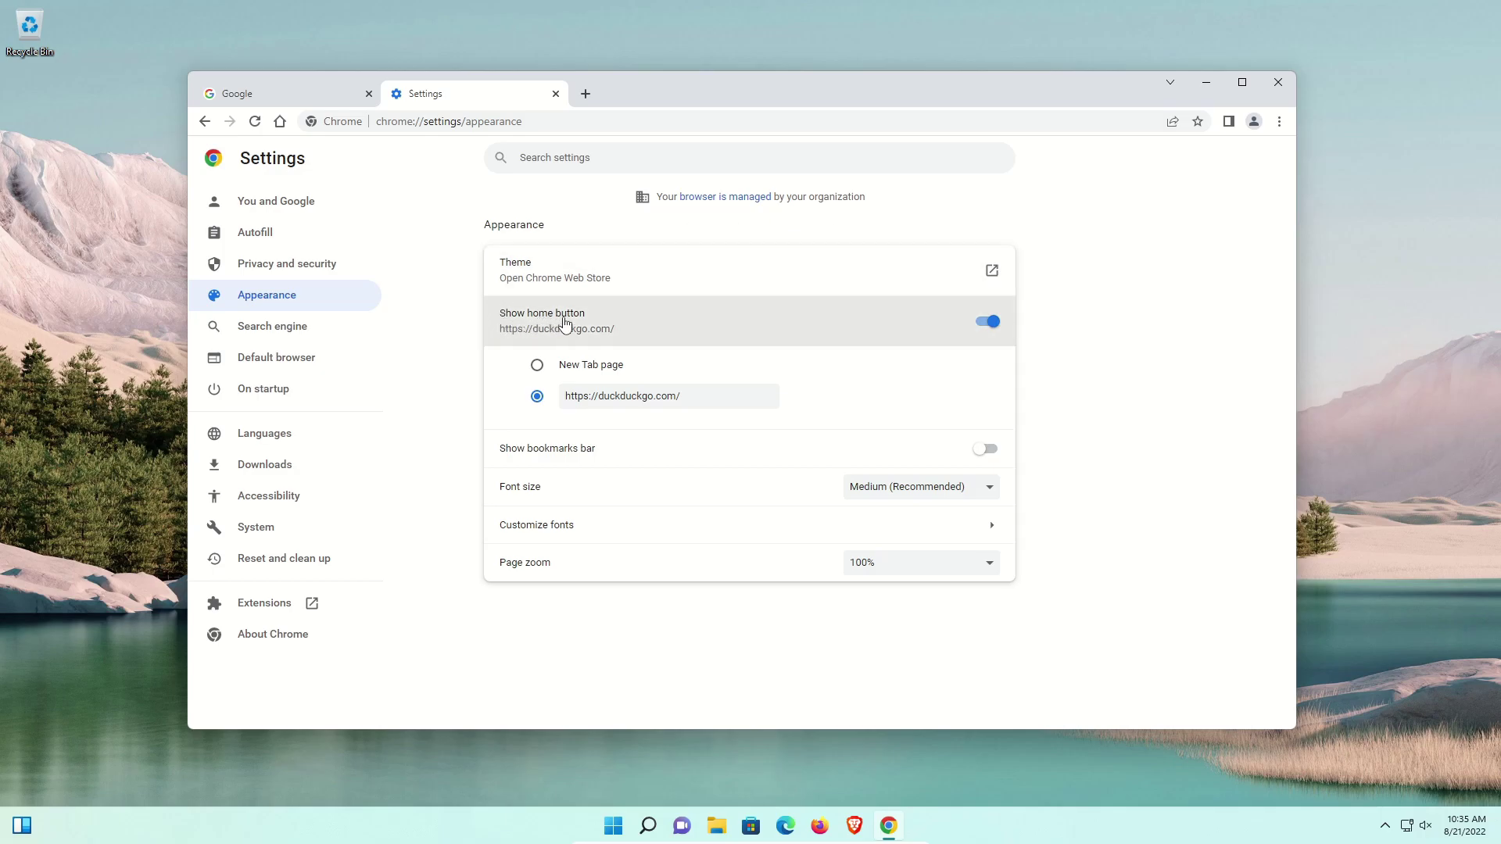
# Step: Switch the home button off and on, try its New Tab page and custom address options, and switch the bookmarks bar on and off
pyautogui.click(989, 330)
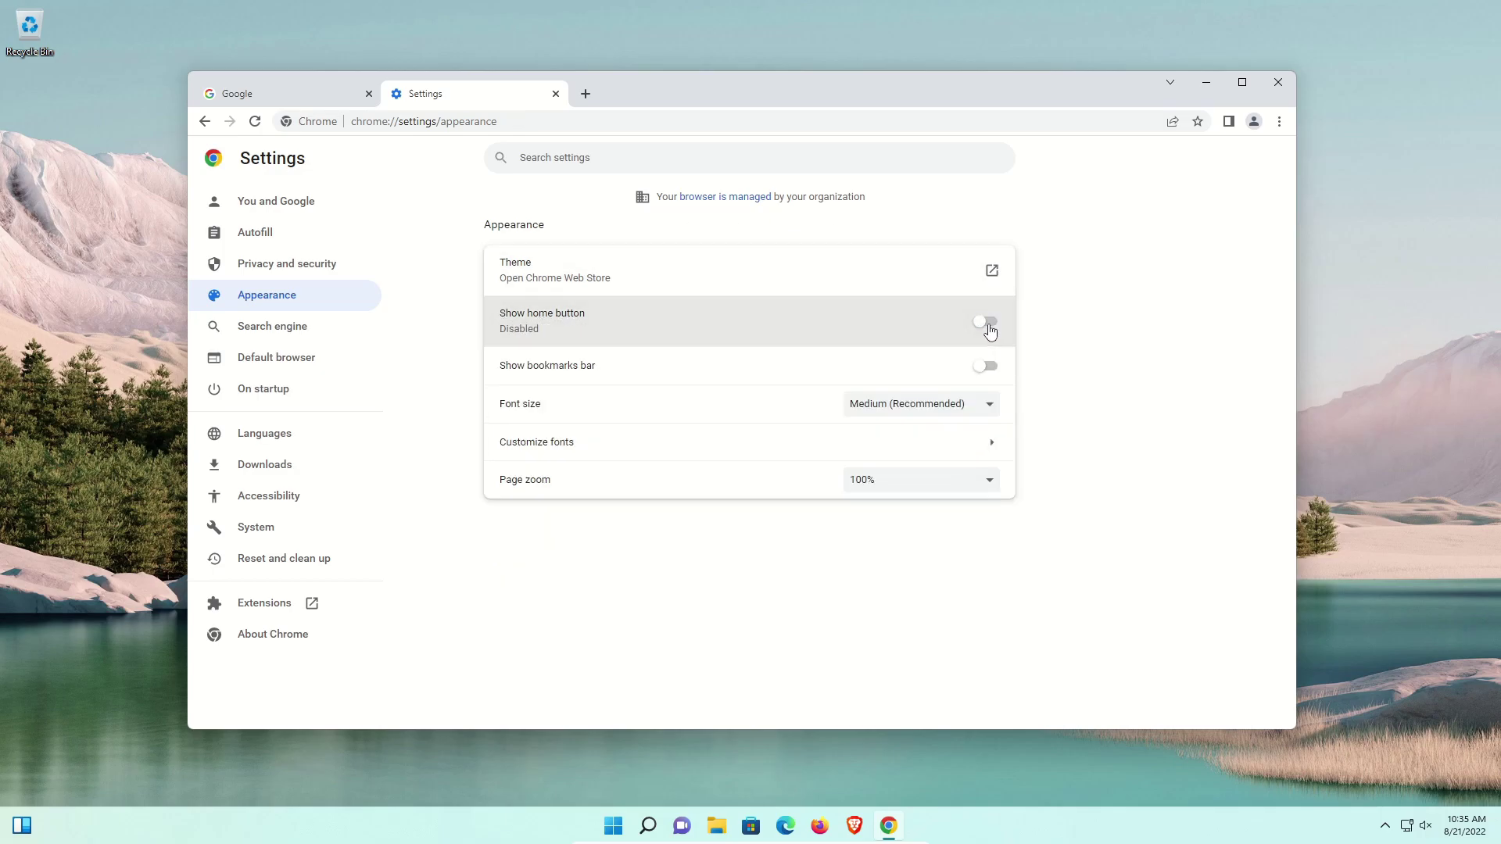
pyautogui.click(990, 330)
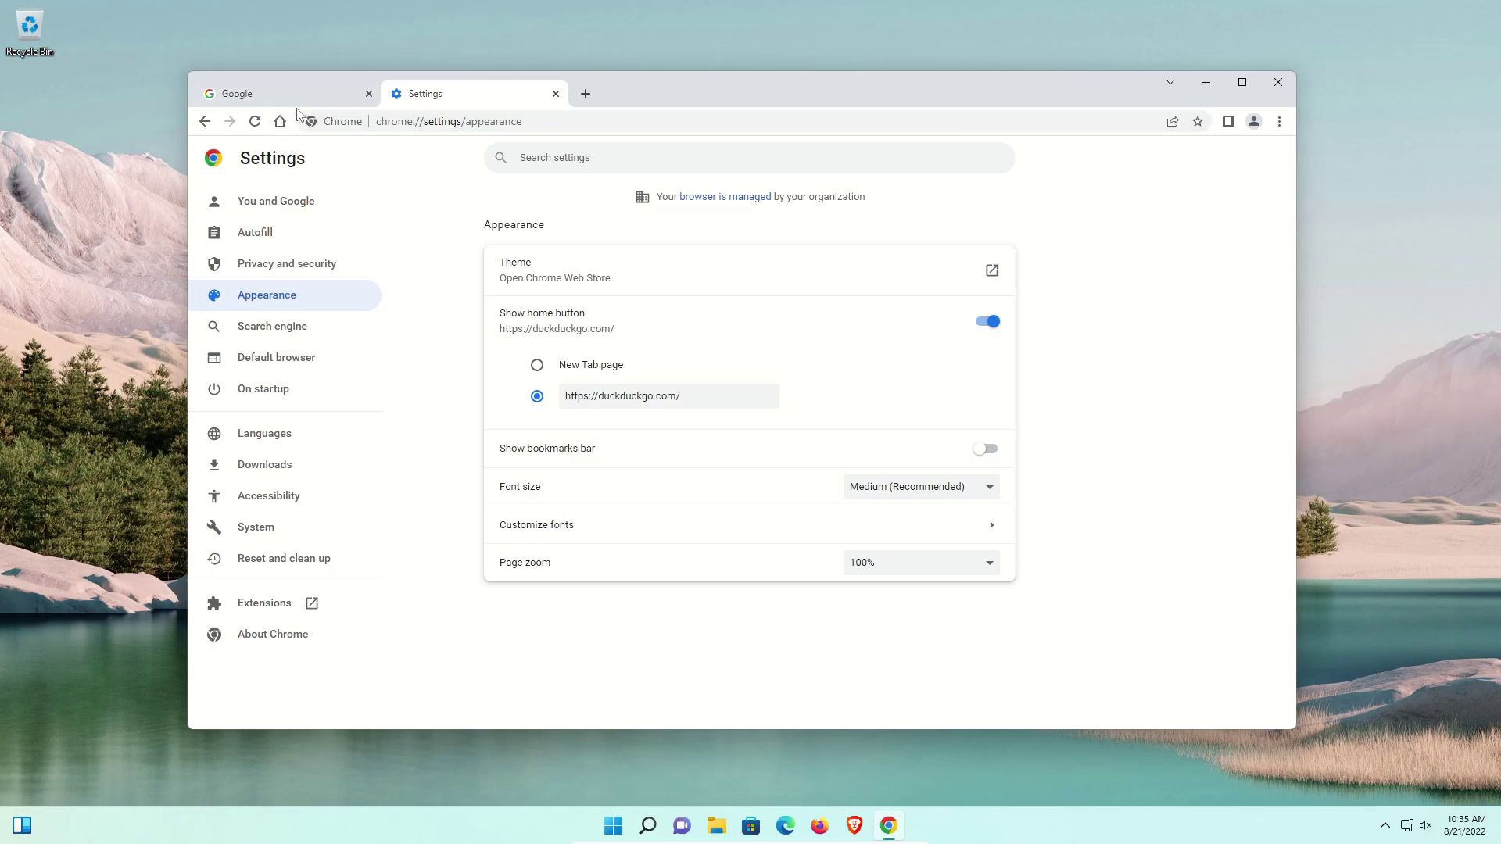
pyautogui.click(540, 366)
pyautogui.click(538, 399)
pyautogui.tripleClick(698, 392)
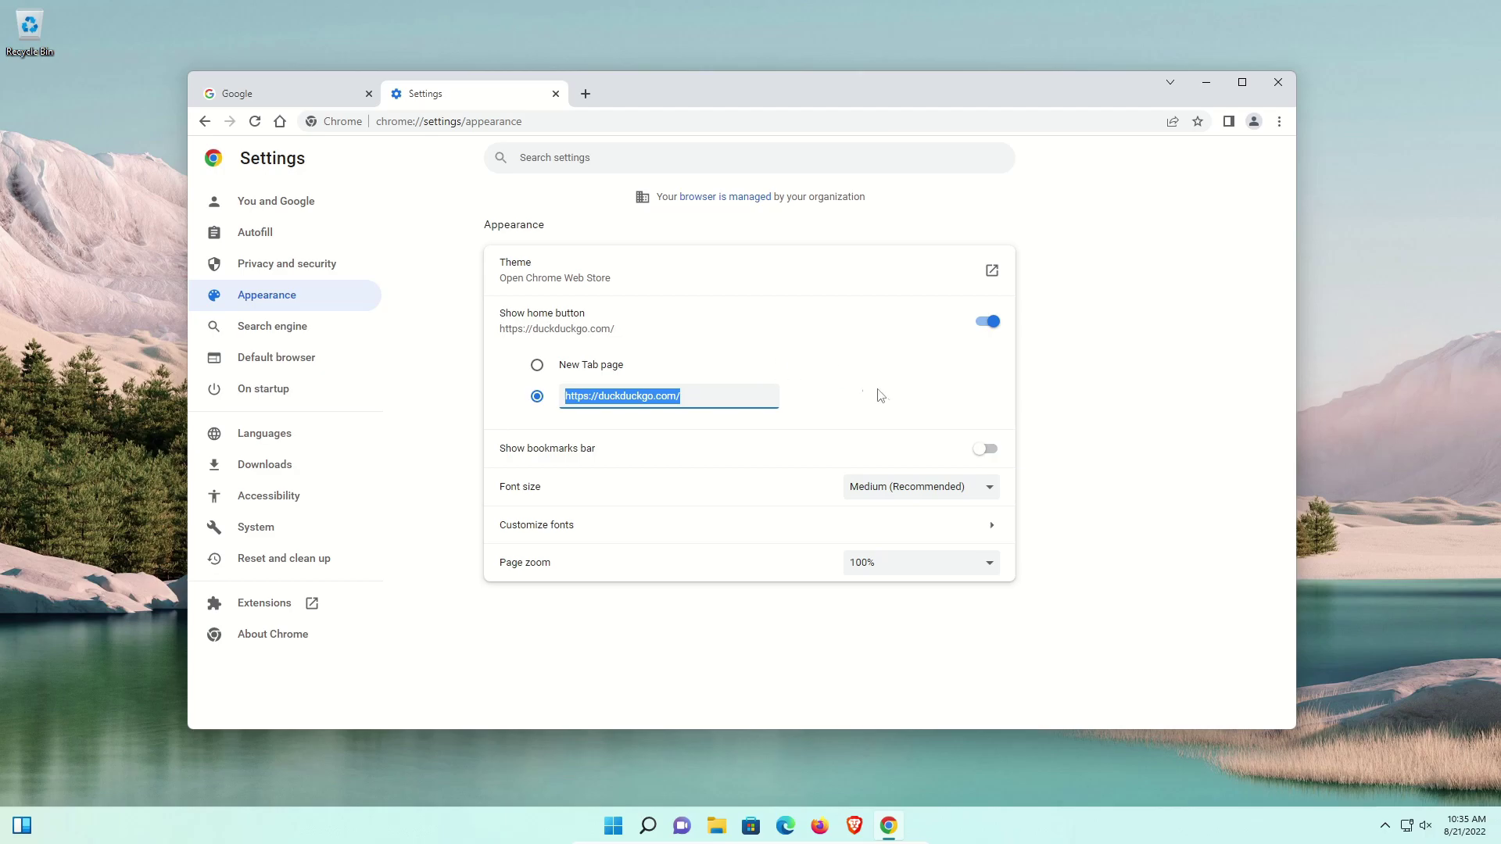
pyautogui.click(984, 449)
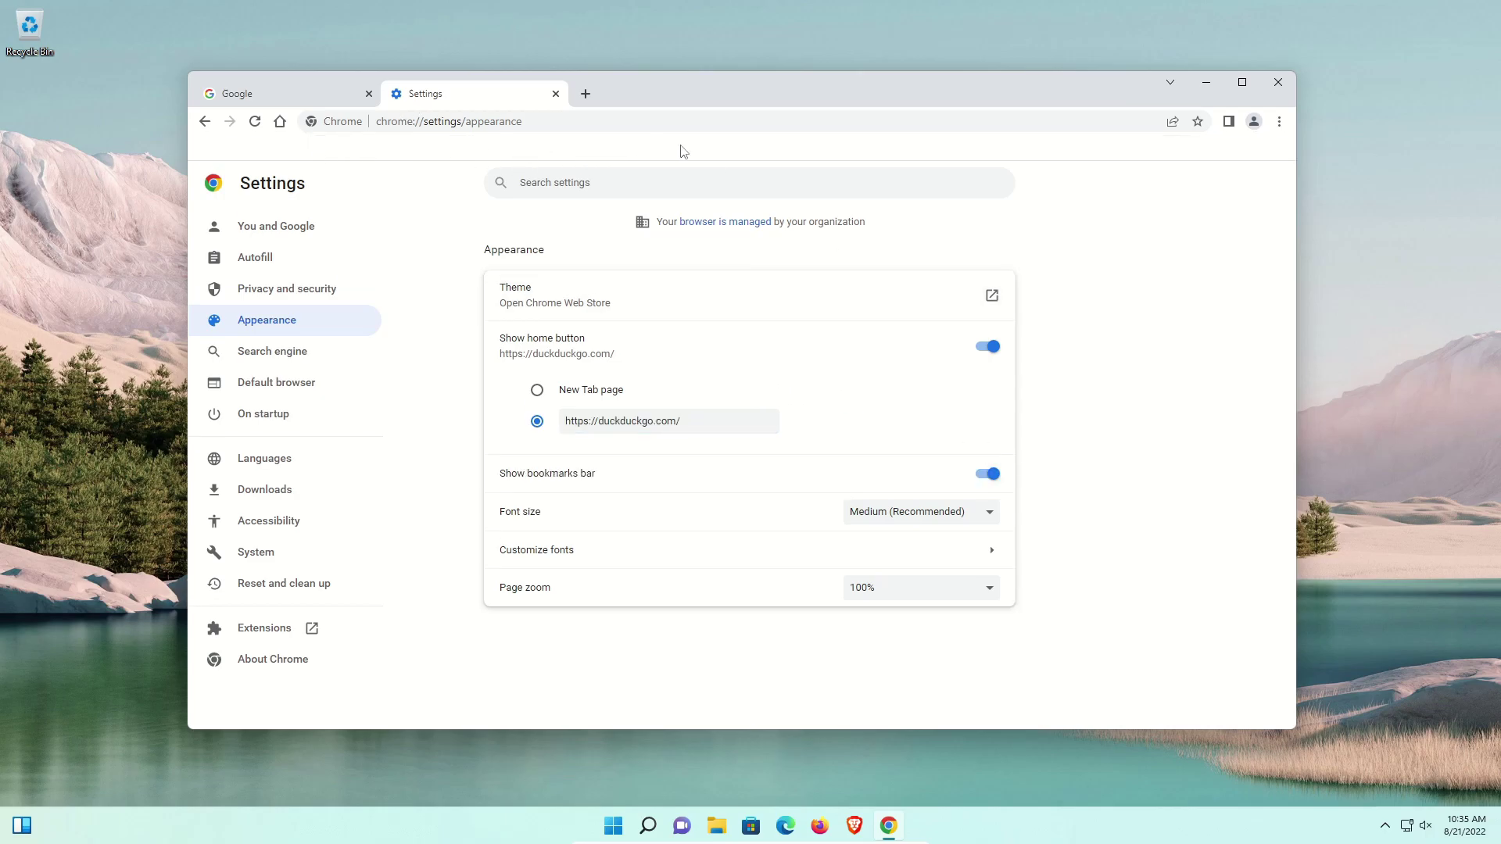
pyautogui.click(988, 474)
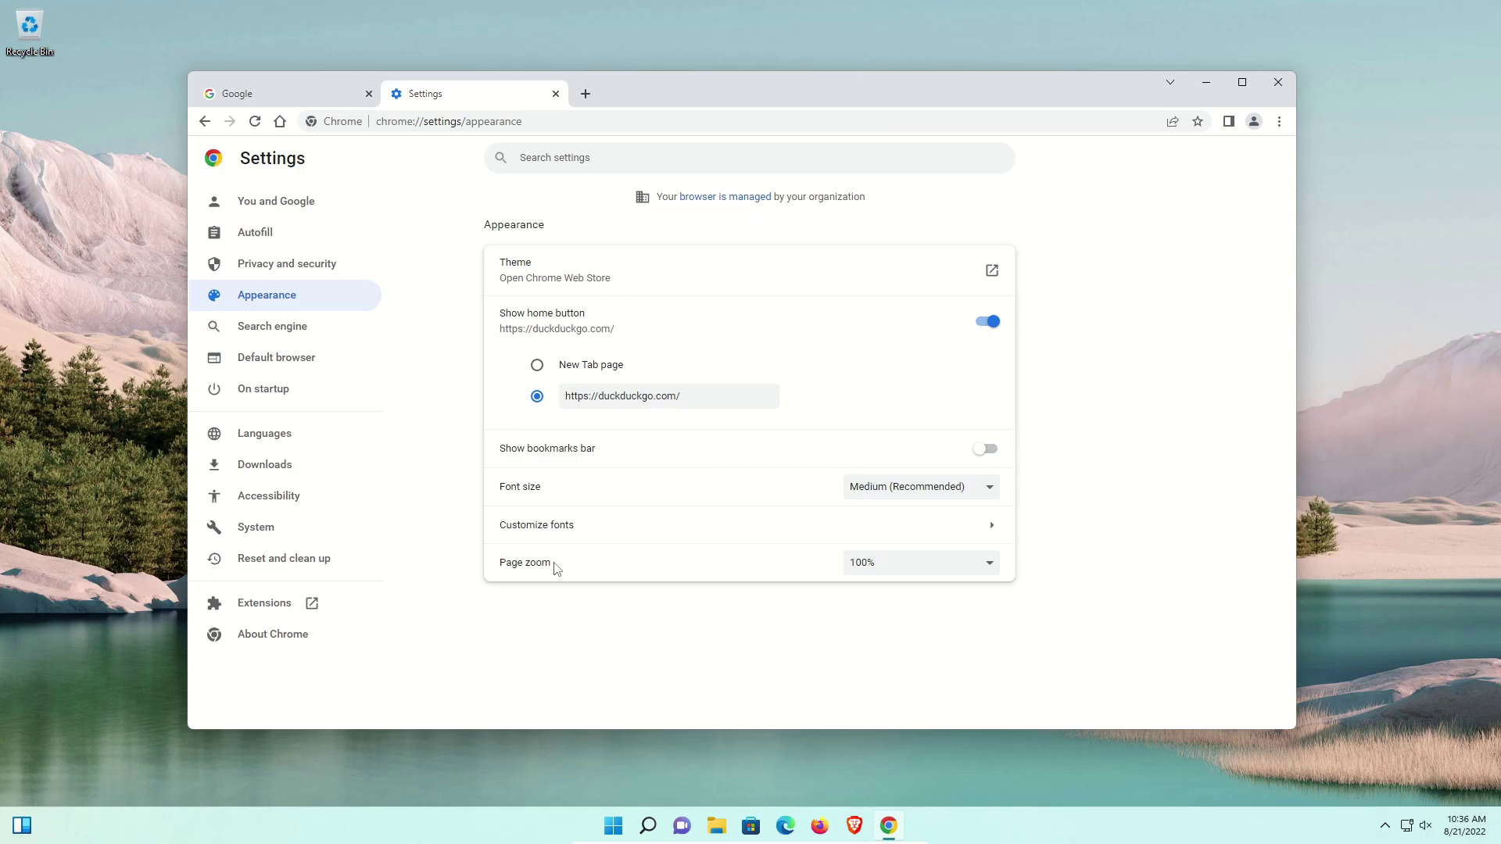
# Step: Go to the Search engine settings, look through the available engines and choose DuckDuckGo for the address bar
pyautogui.click(270, 328)
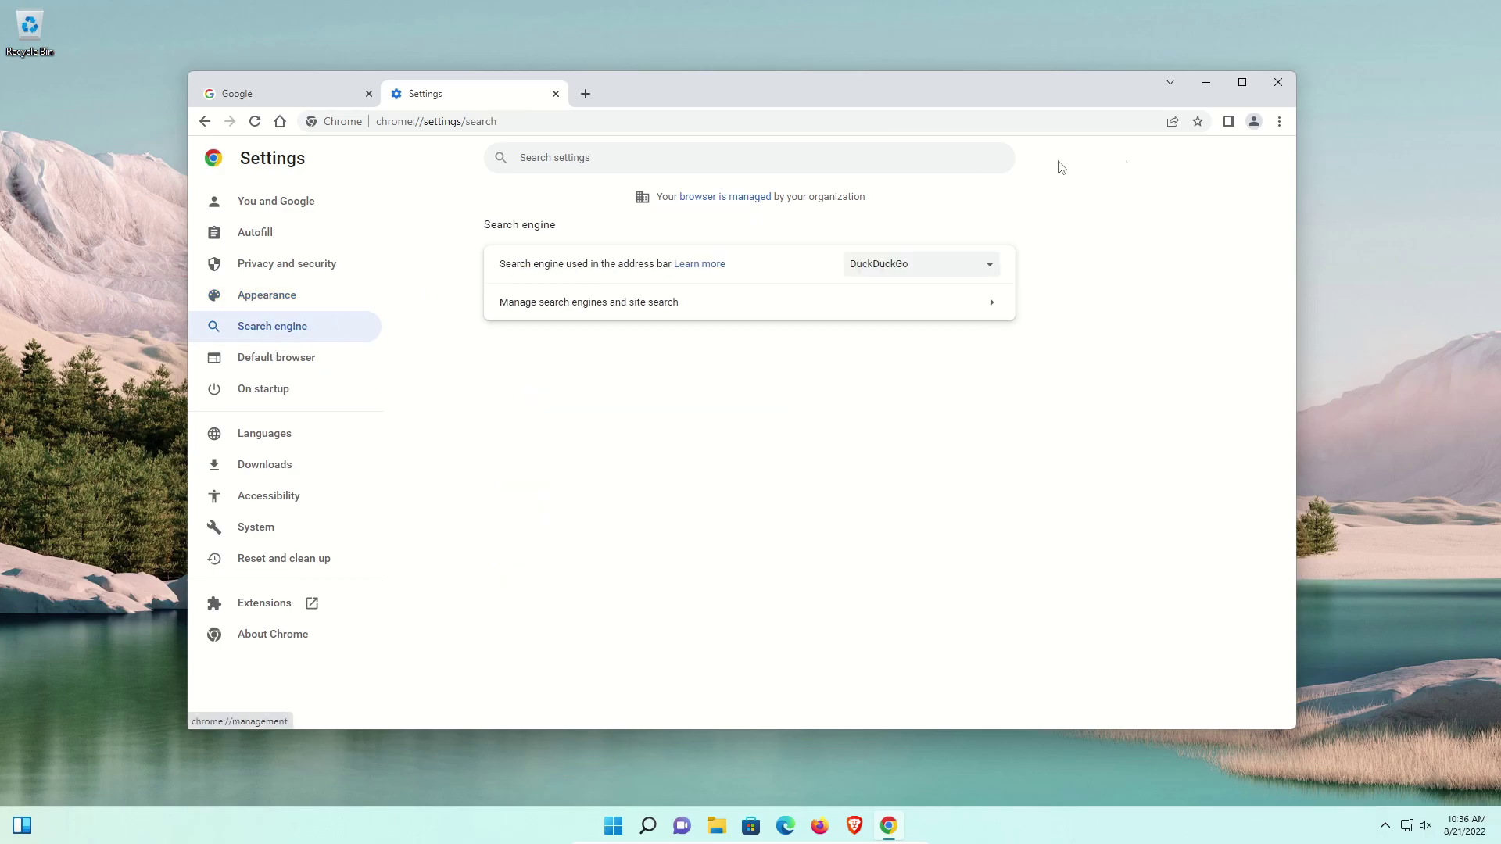
pyautogui.click(990, 265)
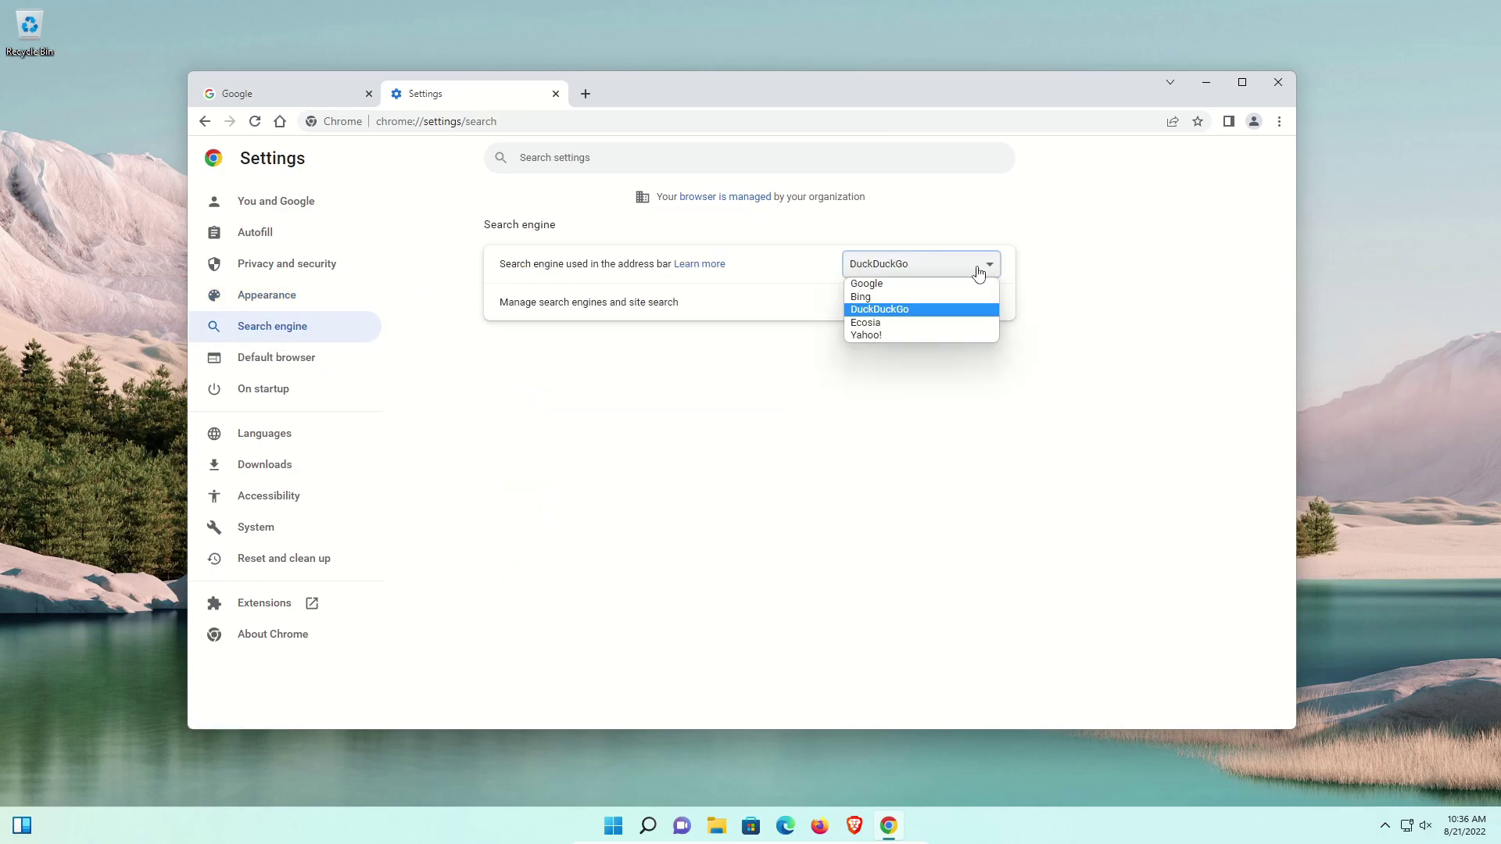
pyautogui.click(896, 312)
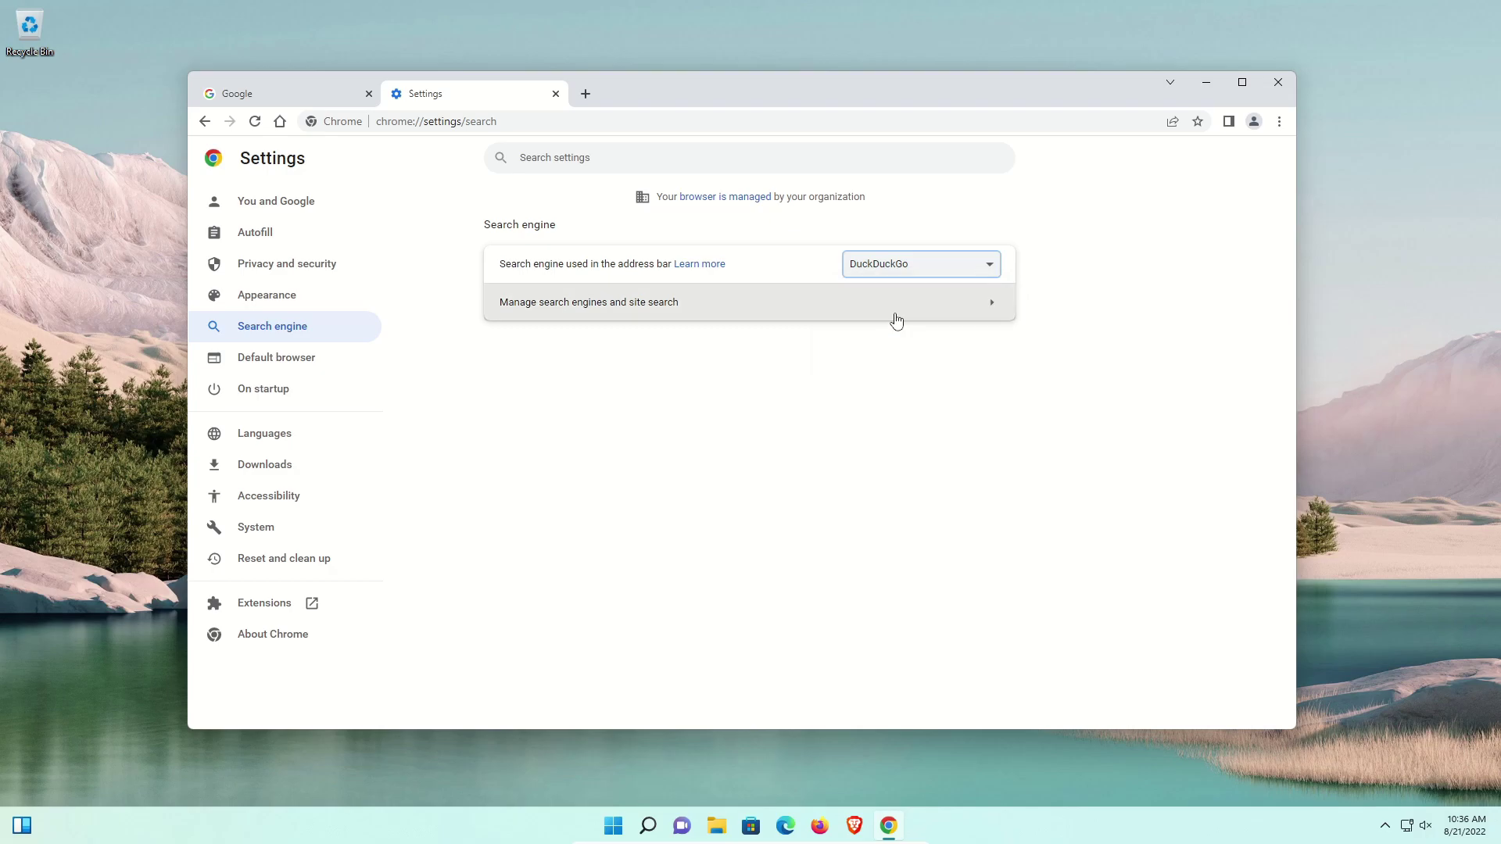
pyautogui.click(932, 272)
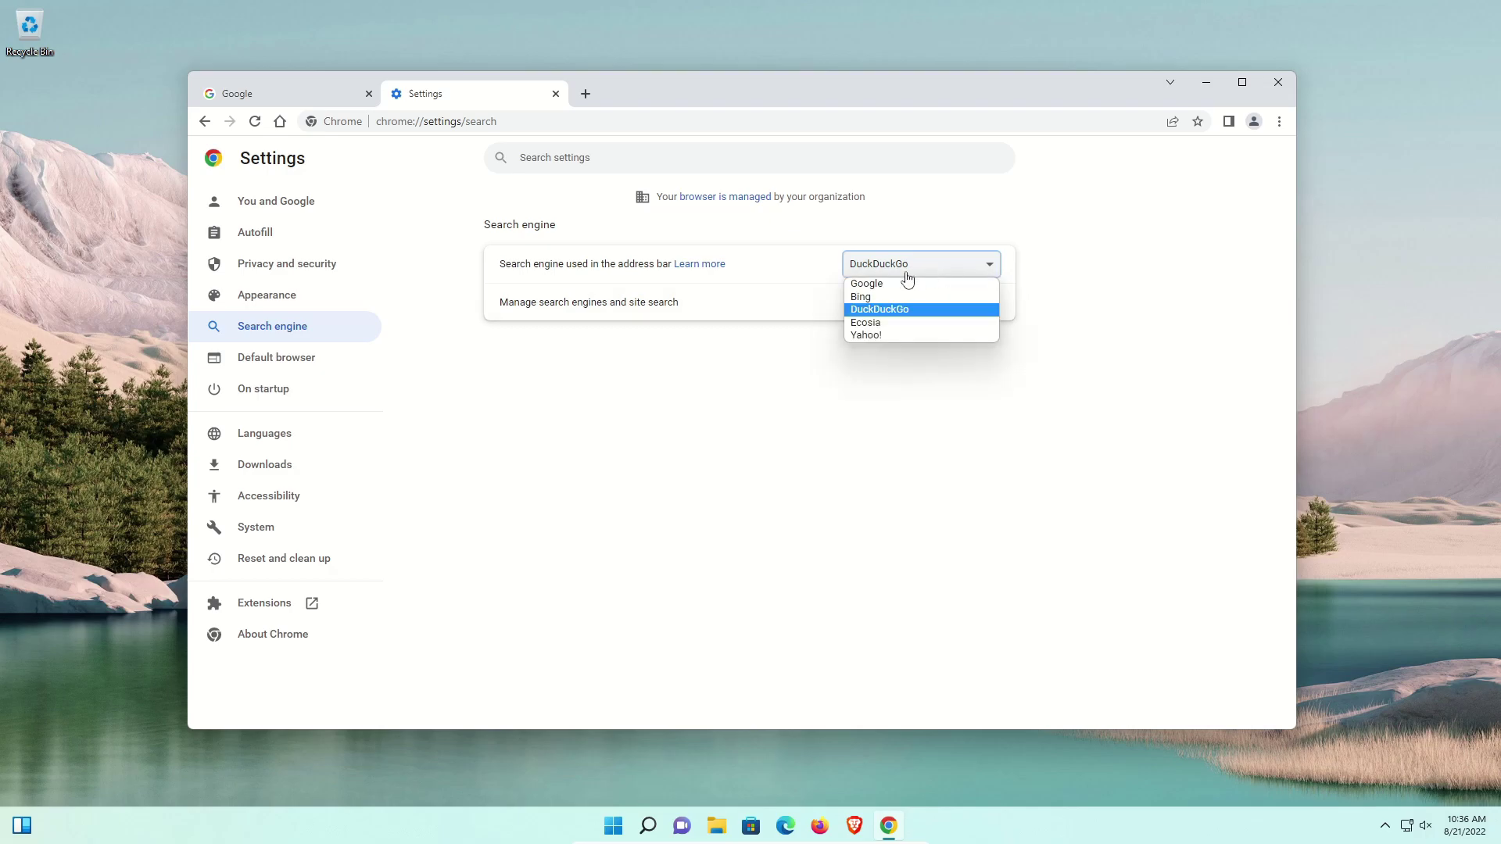
pyautogui.click(887, 313)
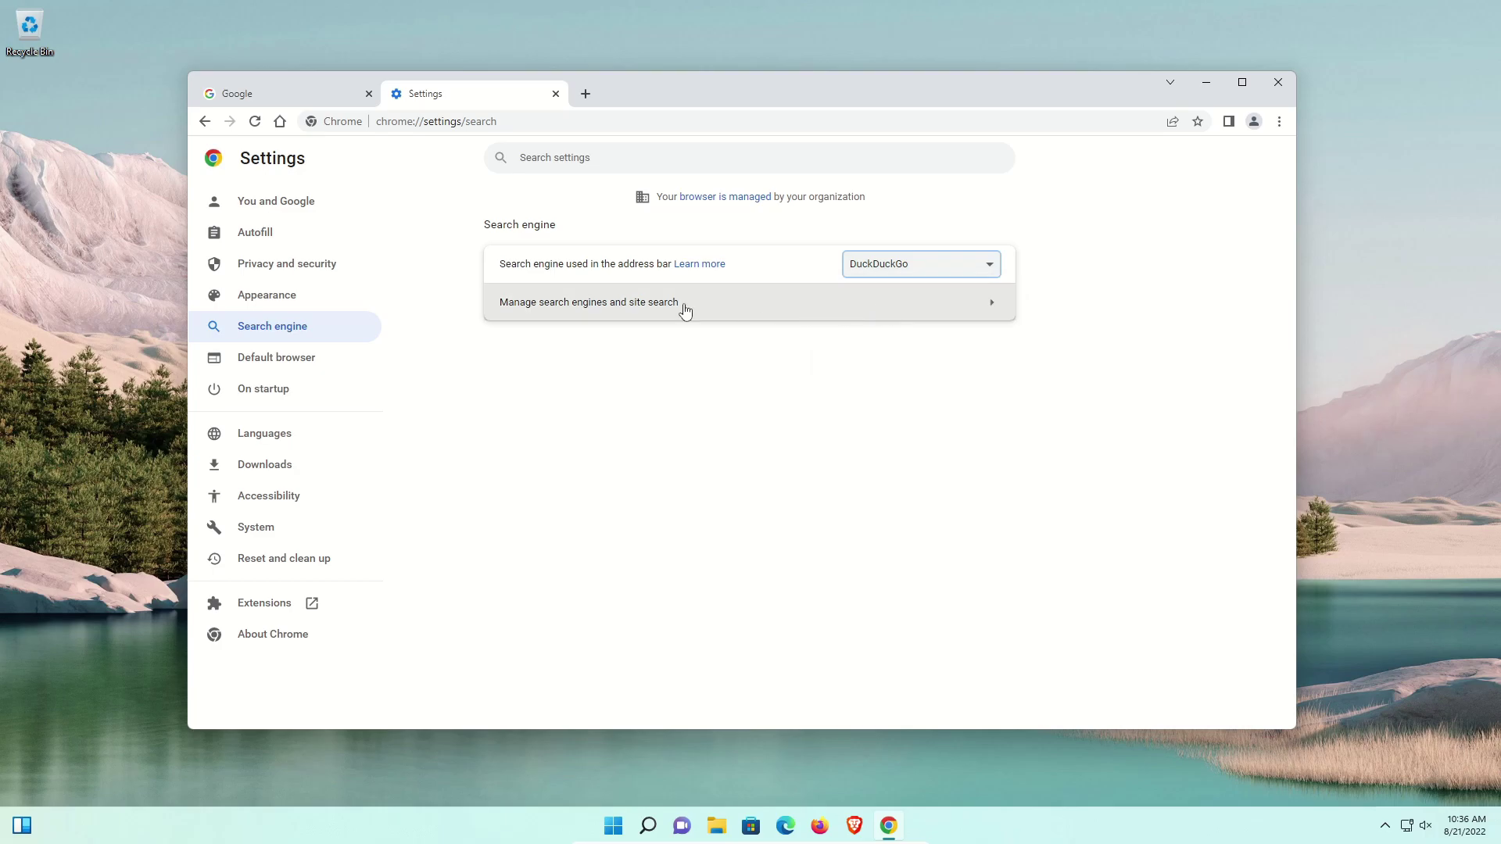
# Step: Delete Ecosia from the list of managed search engines and confirm the deletion
pyautogui.click(714, 312)
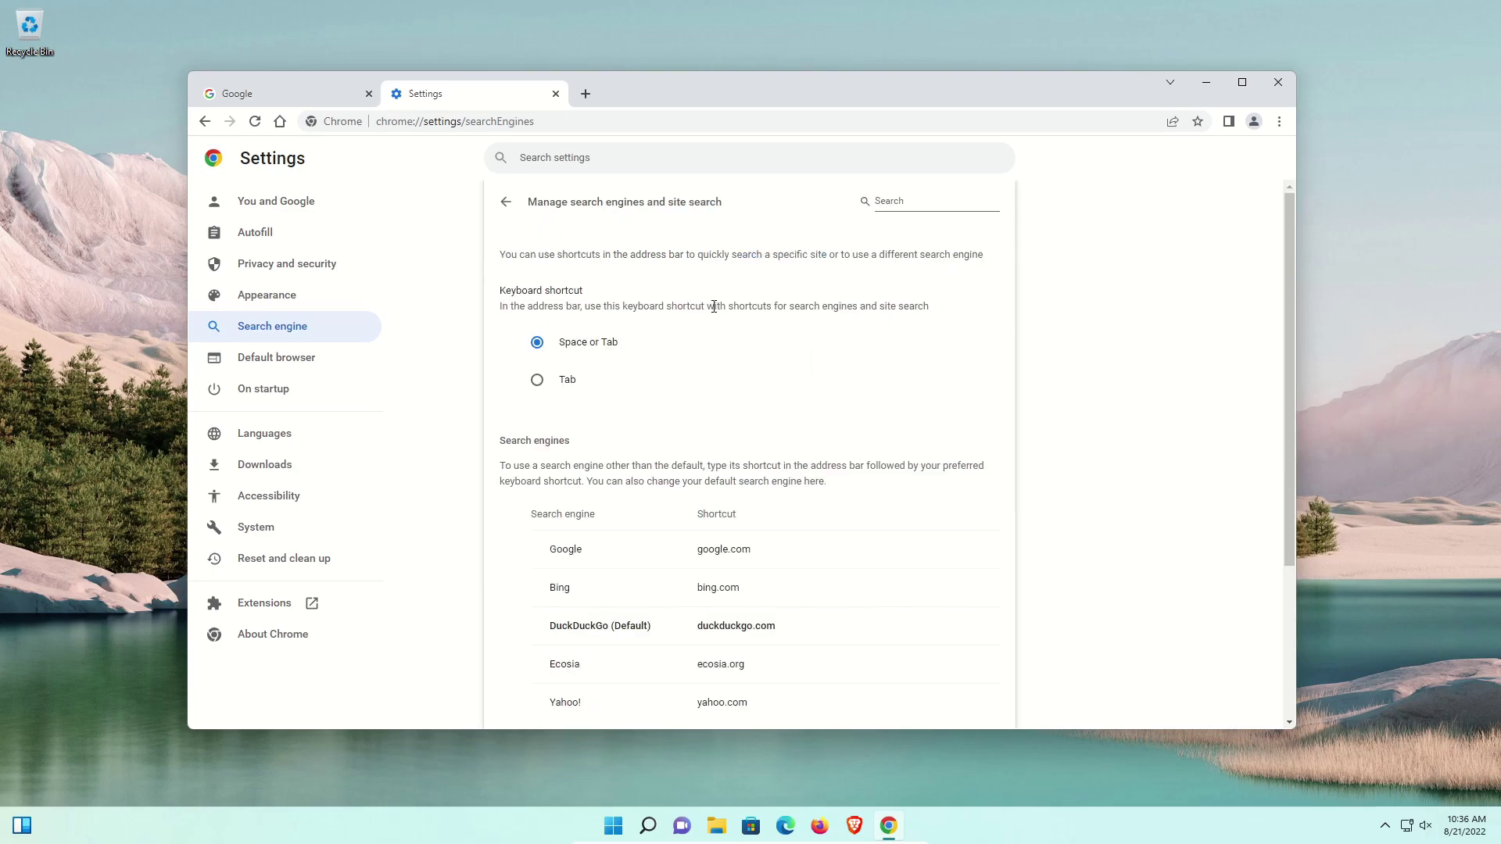
pyautogui.scroll(-4, 857, 345)
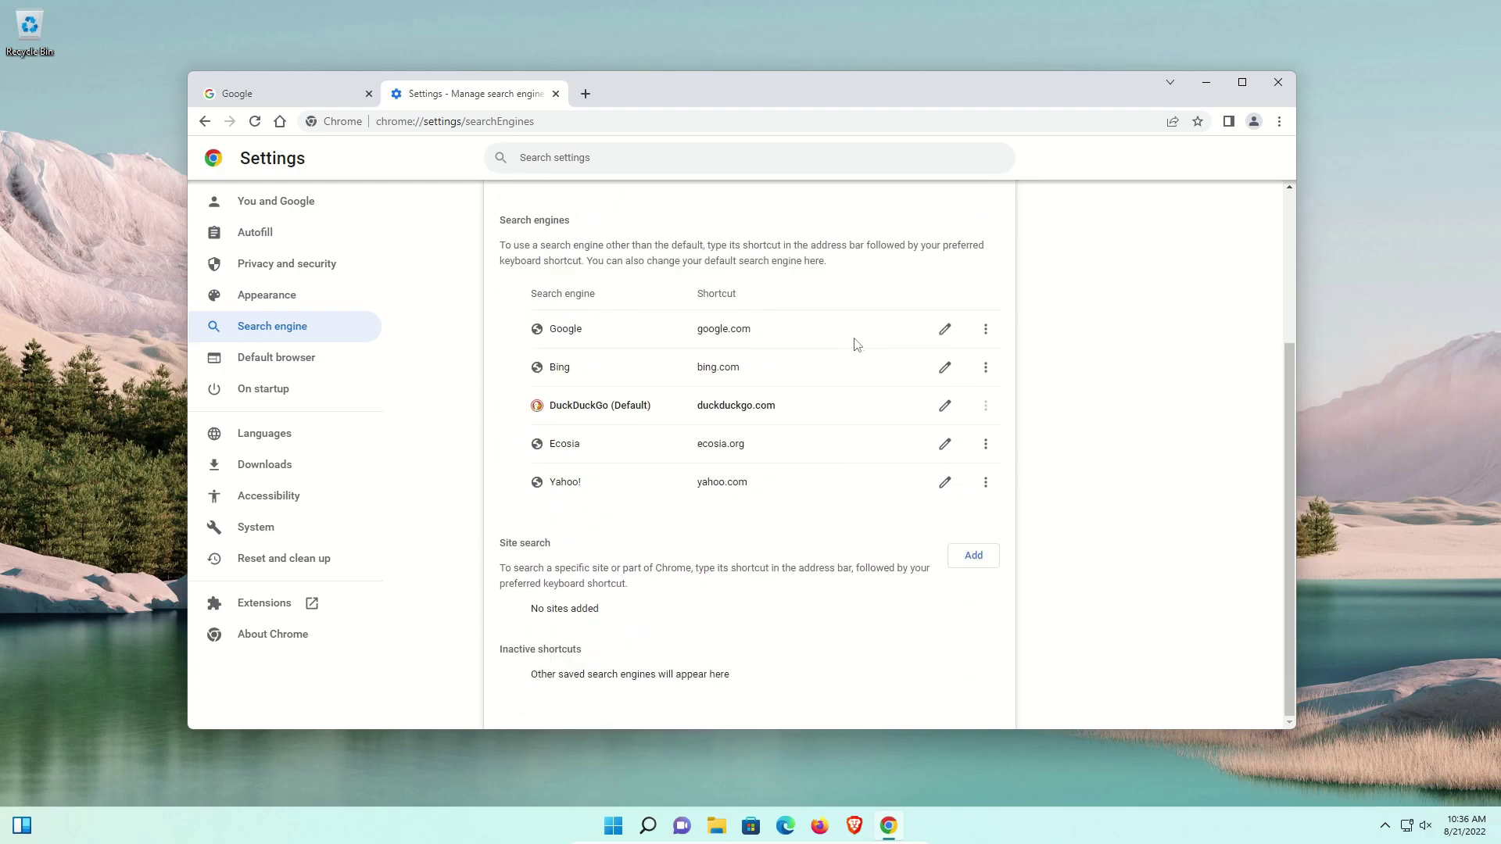
pyautogui.click(987, 446)
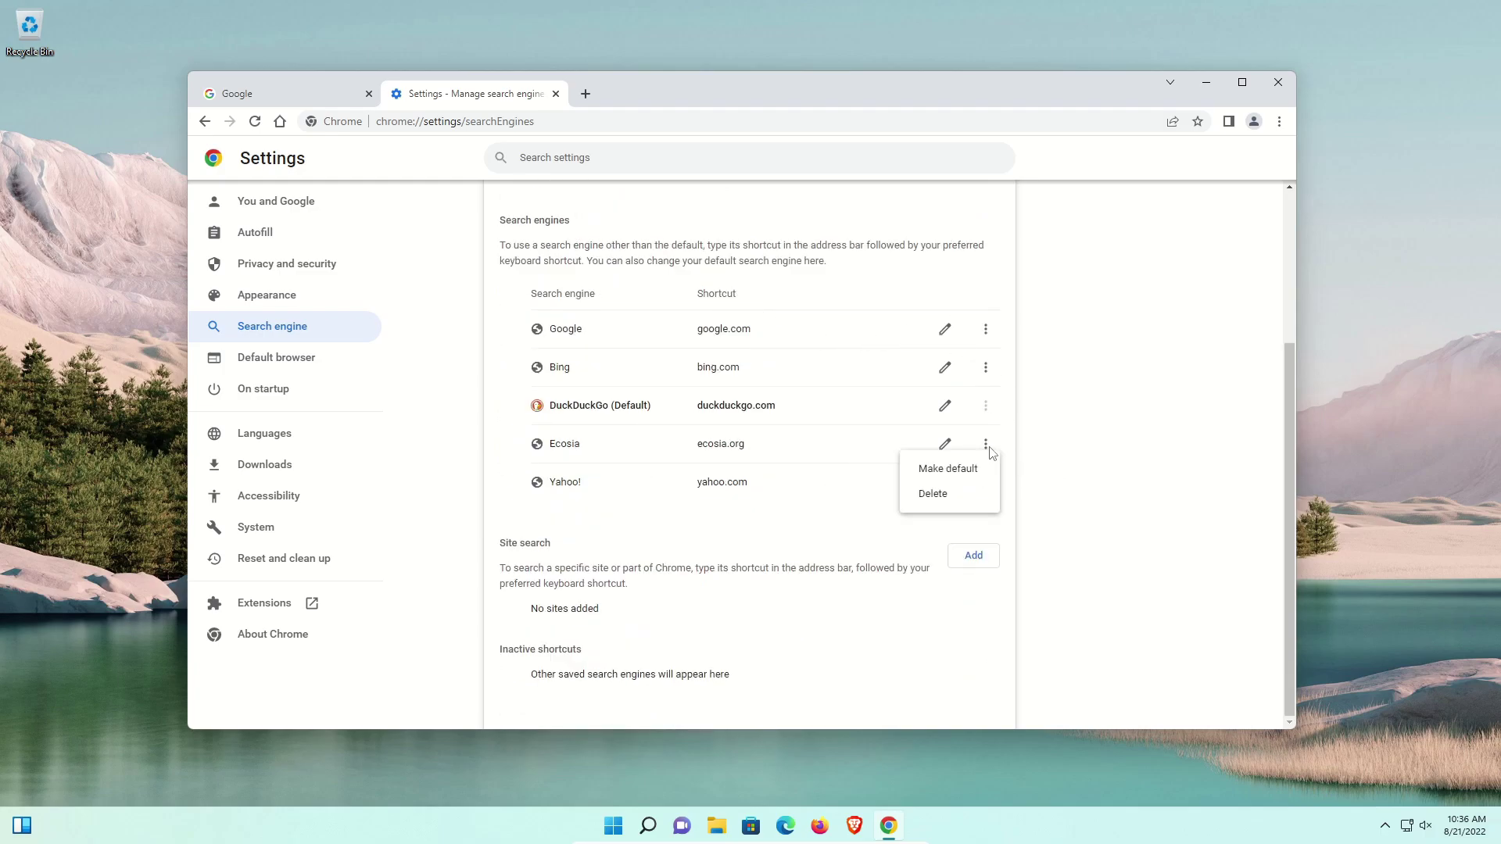
pyautogui.click(938, 494)
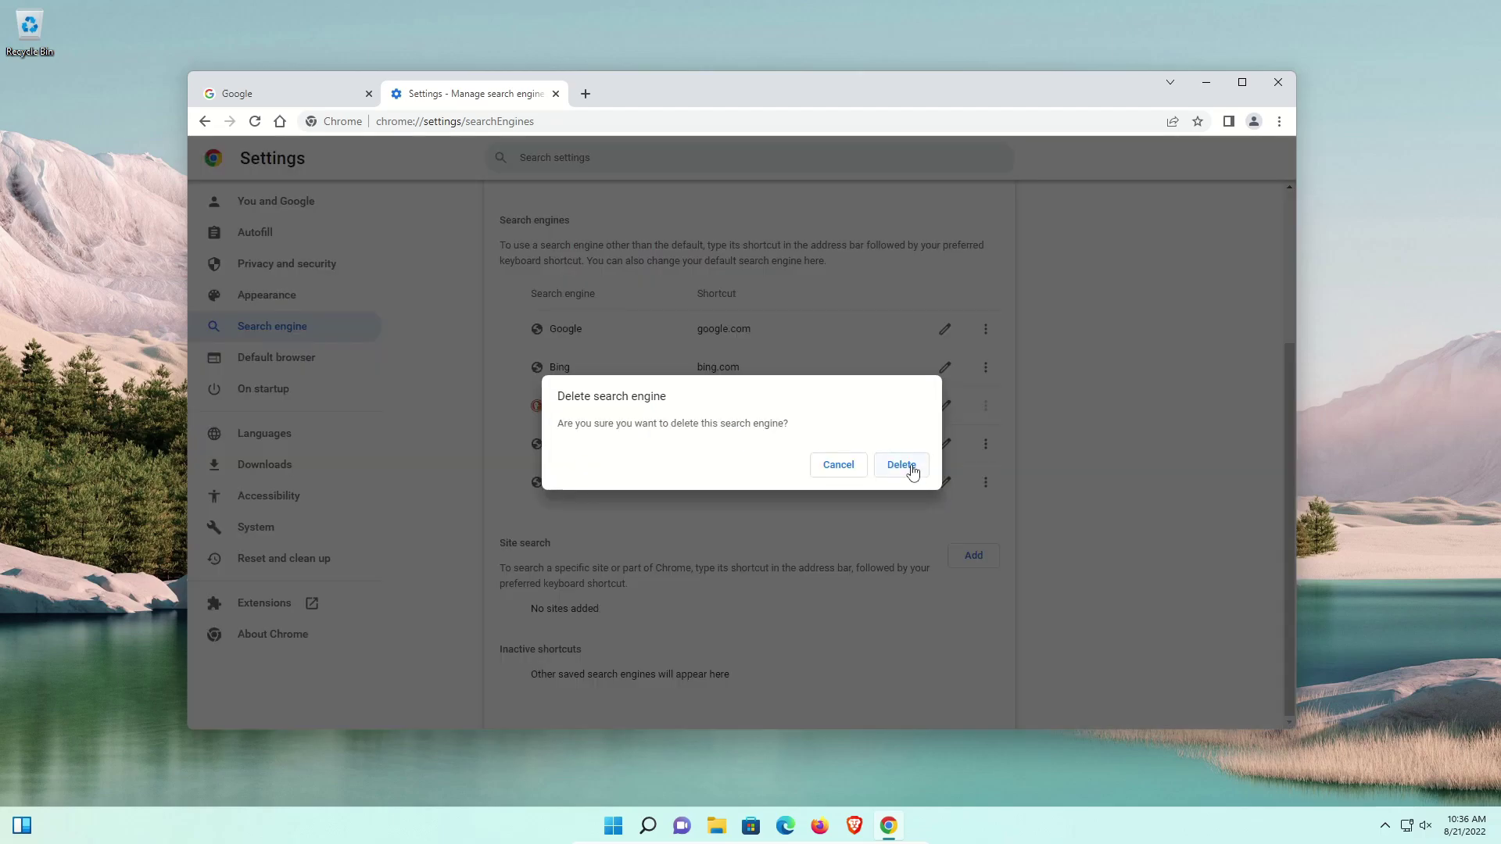
pyautogui.click(907, 468)
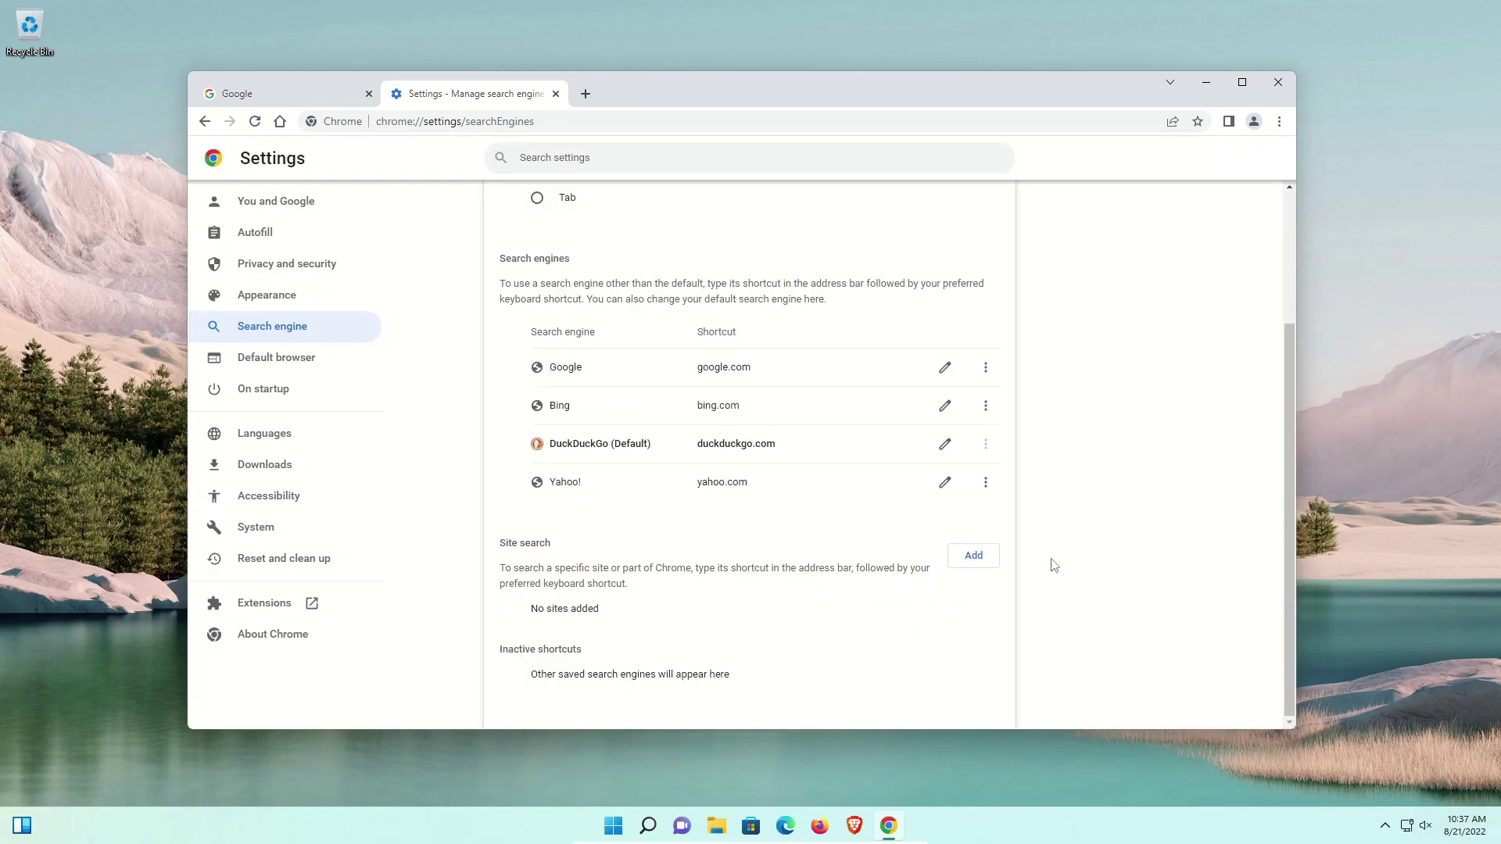
# Step: Make Google Chrome the default browser through the Windows Default apps settings
pyautogui.click(275, 359)
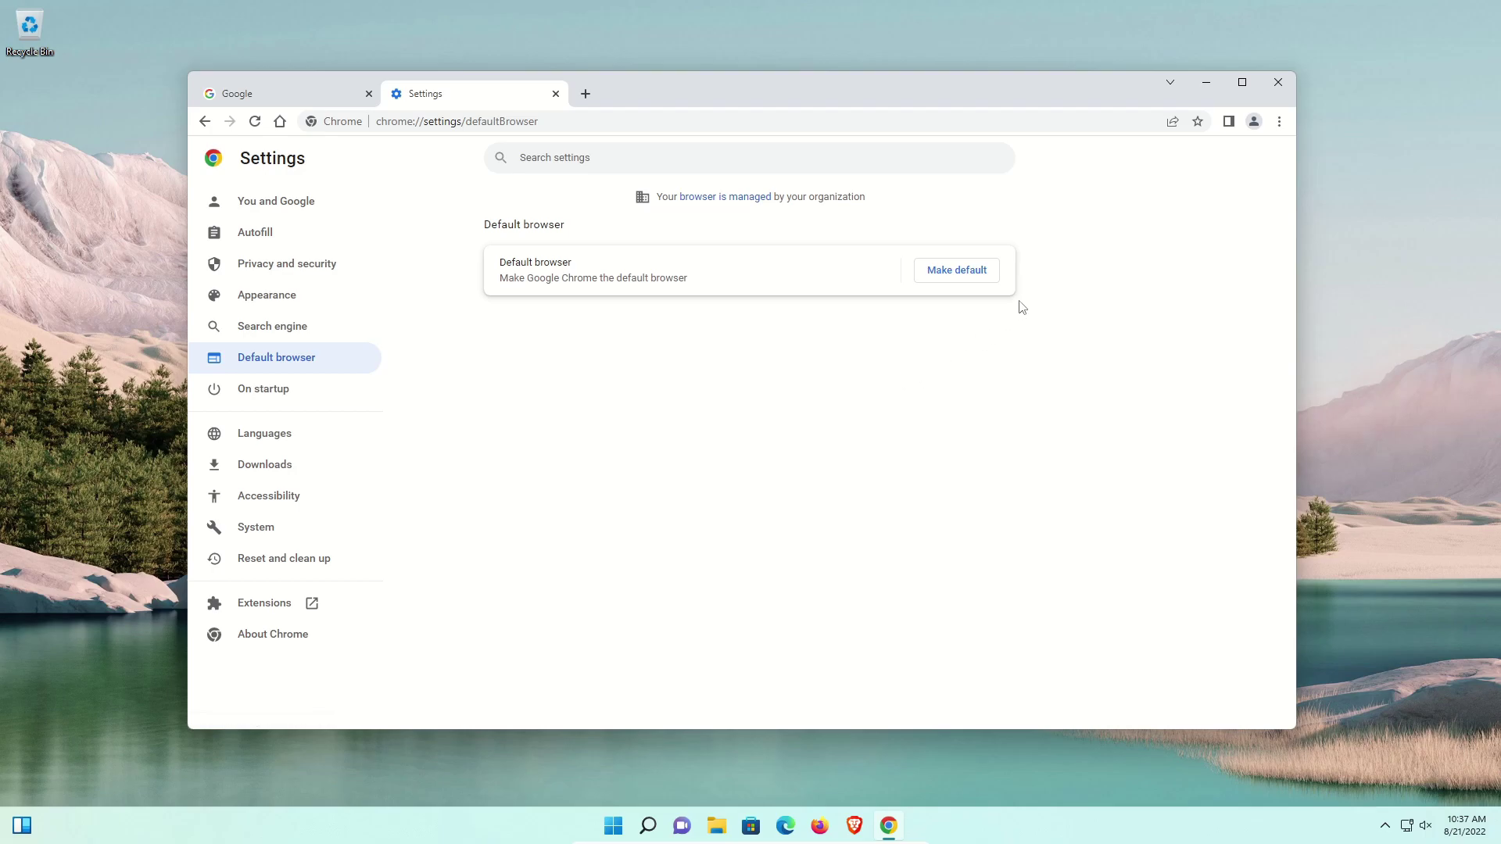
pyautogui.click(946, 272)
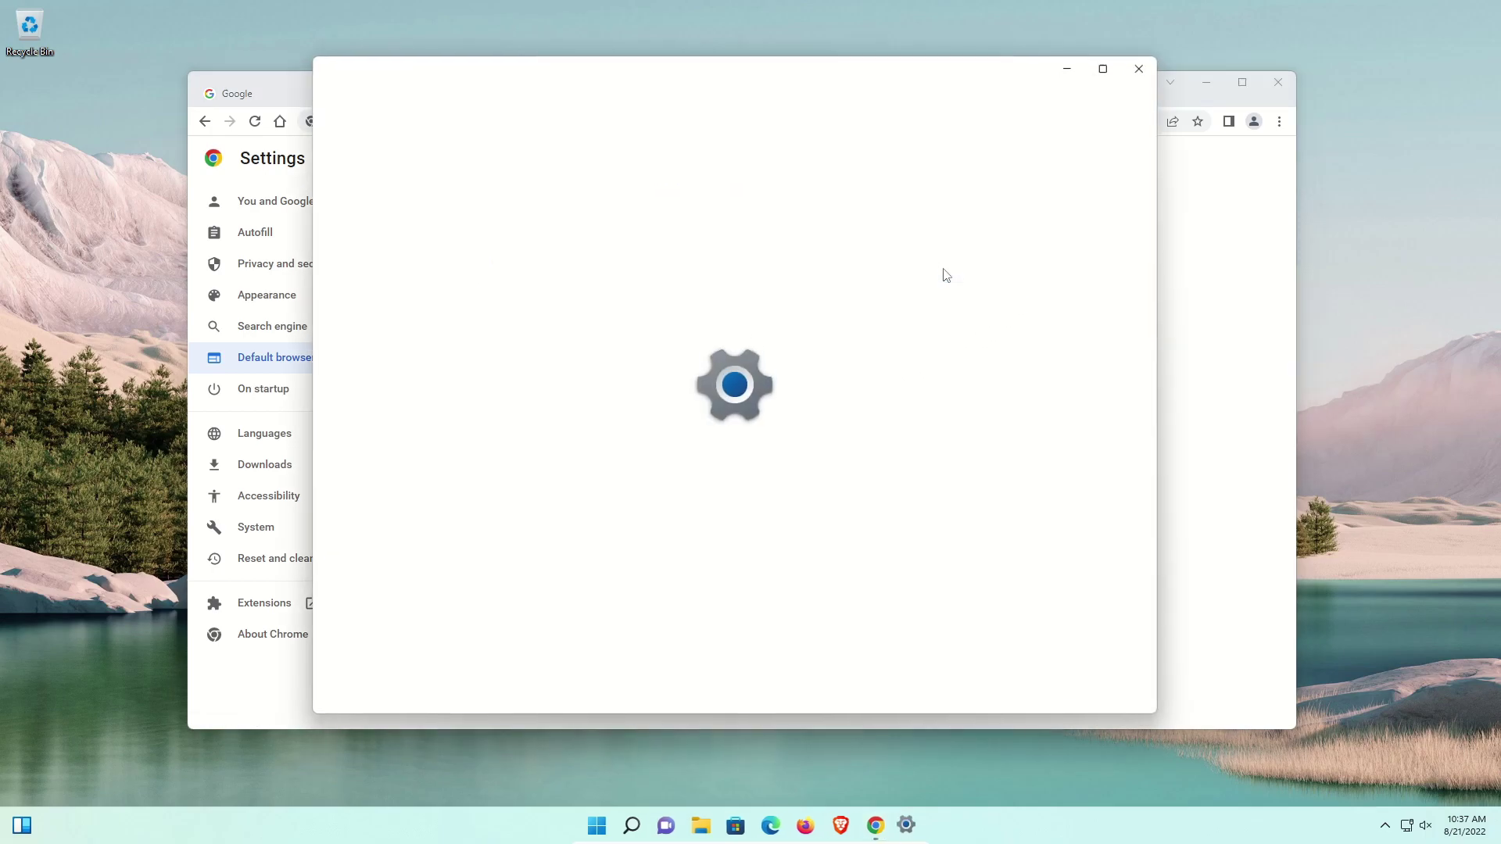
pyautogui.scroll(-10, 947, 276)
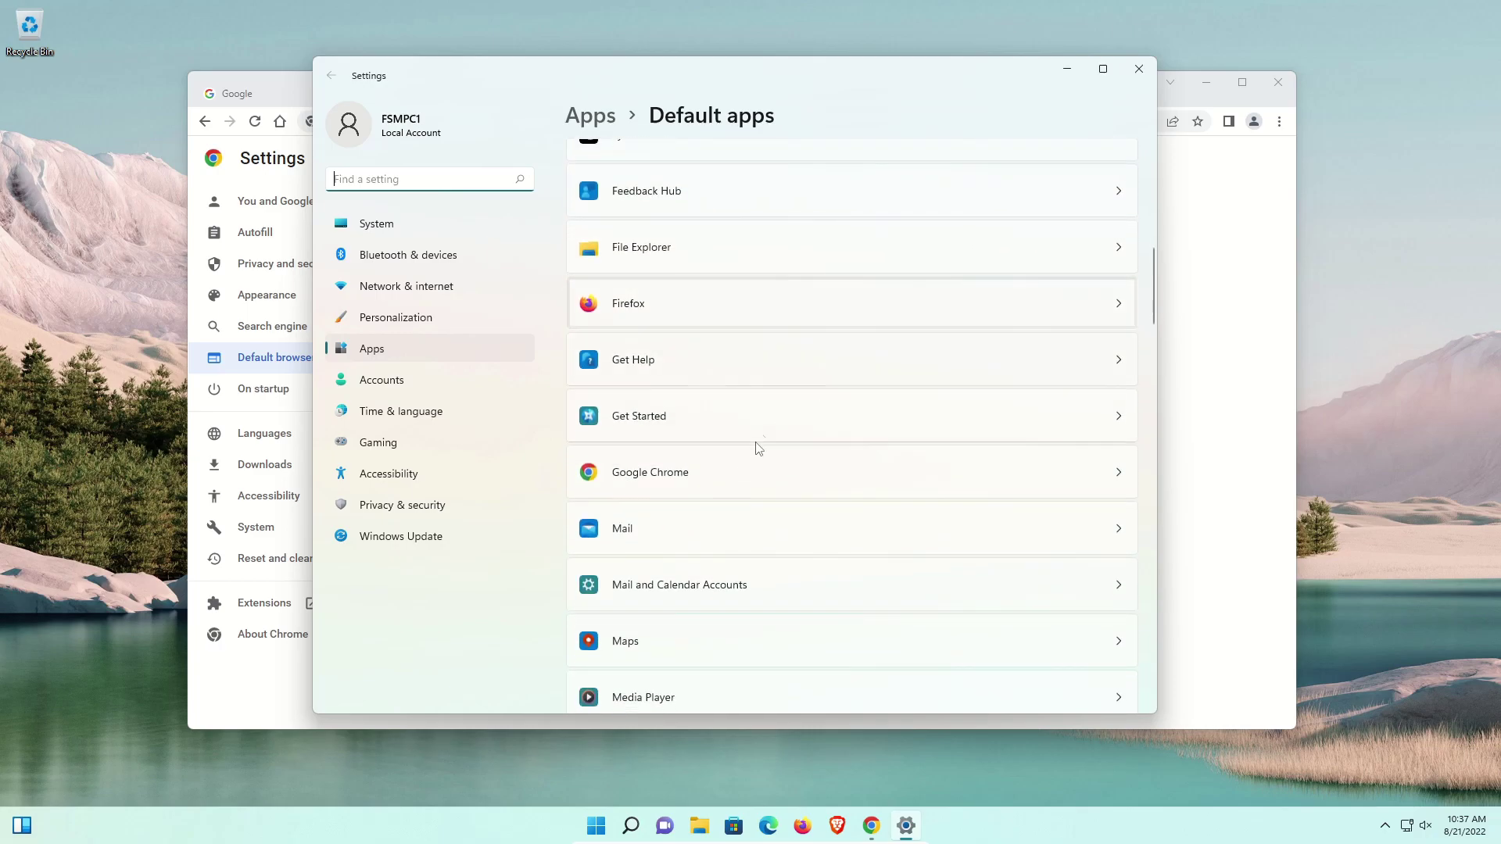
pyautogui.click(720, 472)
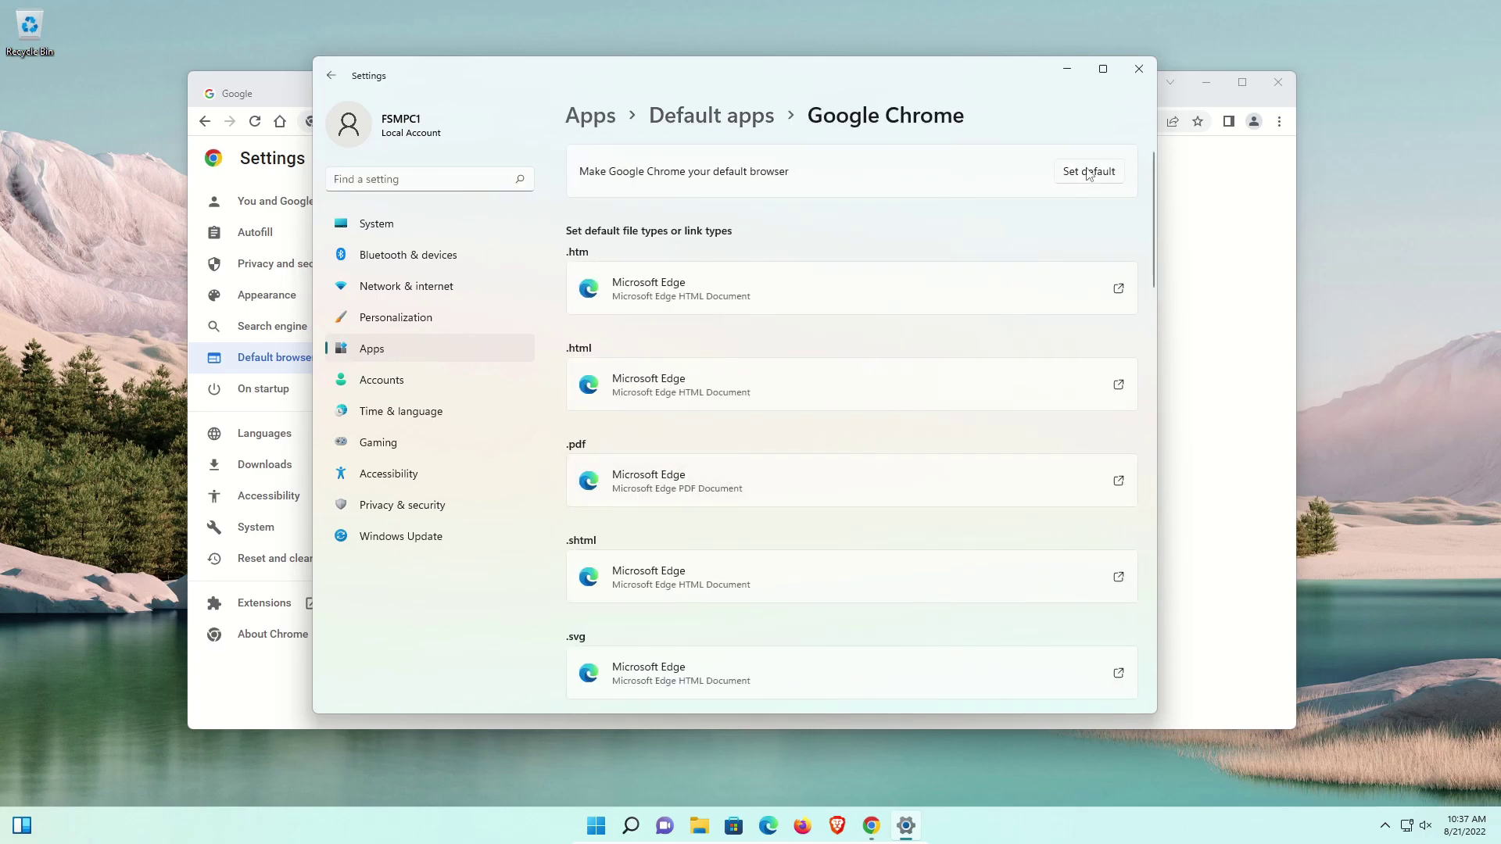
pyautogui.click(1090, 173)
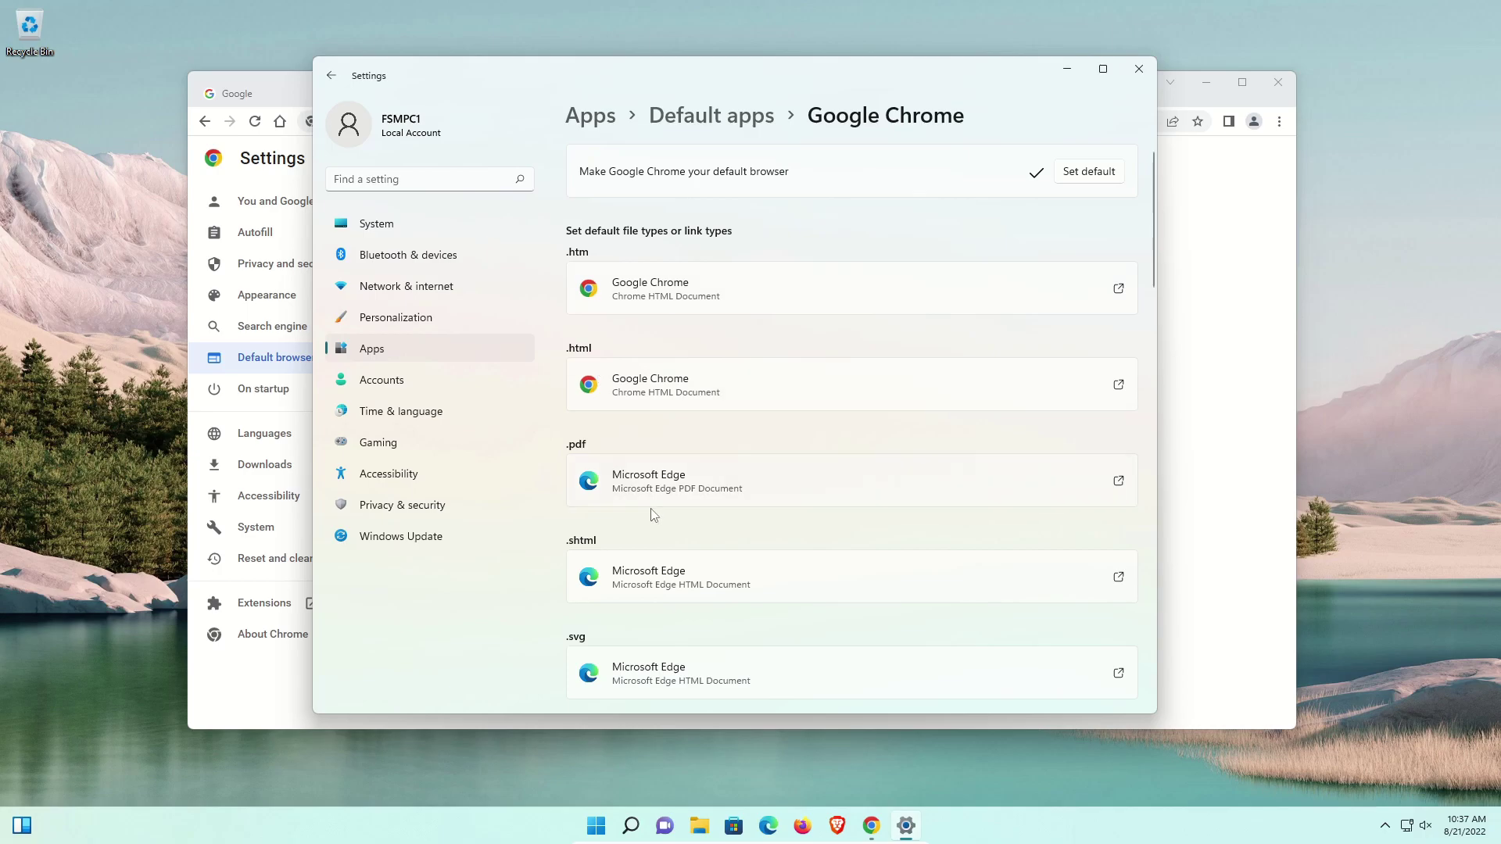
# Step: Review Chrome's file type associations, set Google Chrome to open .pdf files despite the Edge suggestion, and close Windows Settings
pyautogui.scroll(-5, 654, 513)
pyautogui.scroll(-7, 654, 512)
pyautogui.scroll(13, 657, 513)
pyautogui.click(1102, 495)
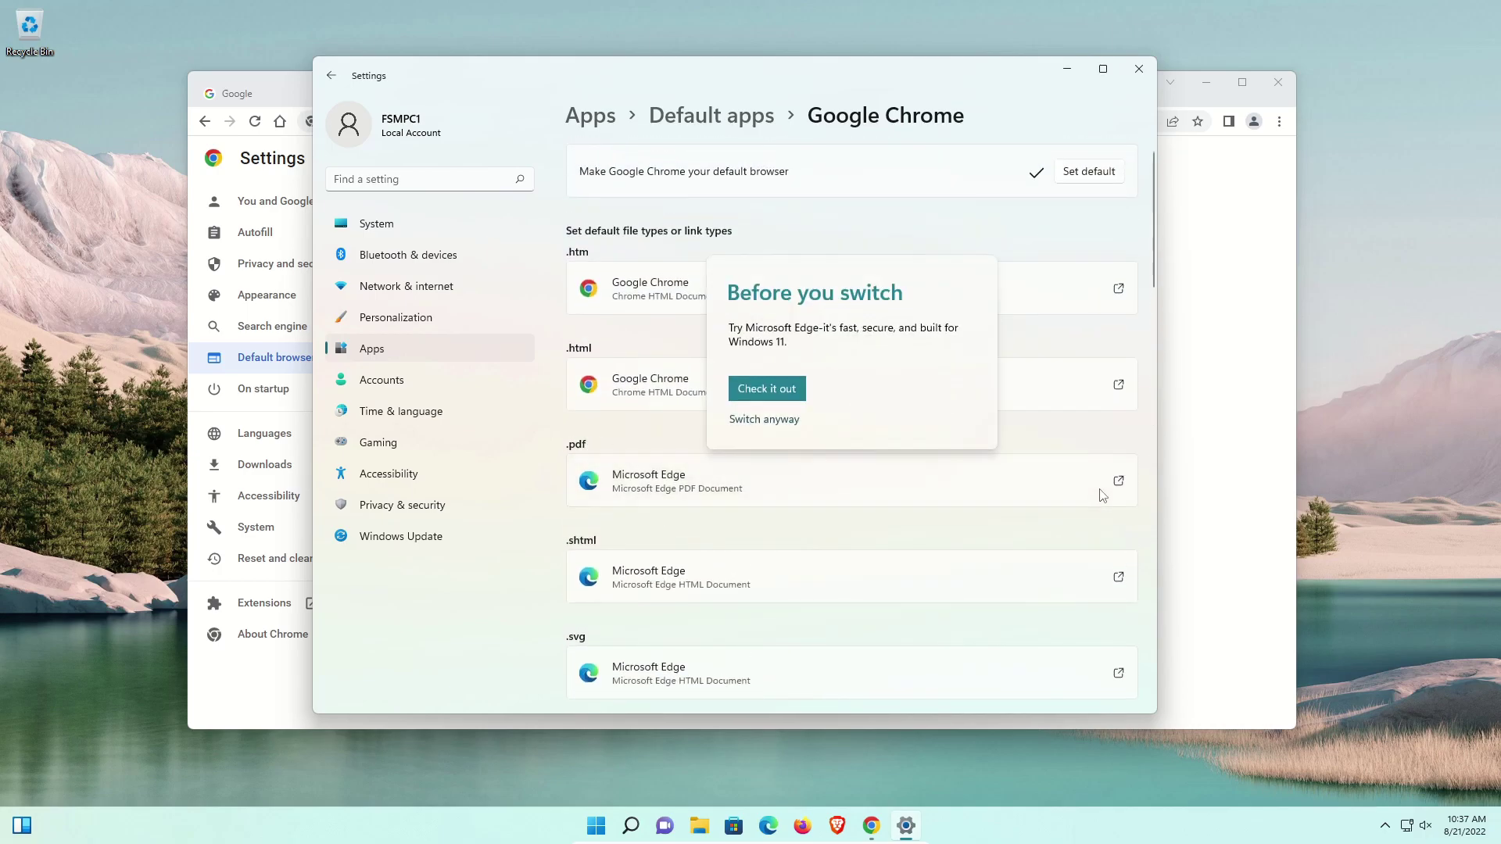
pyautogui.click(748, 420)
pyautogui.click(669, 463)
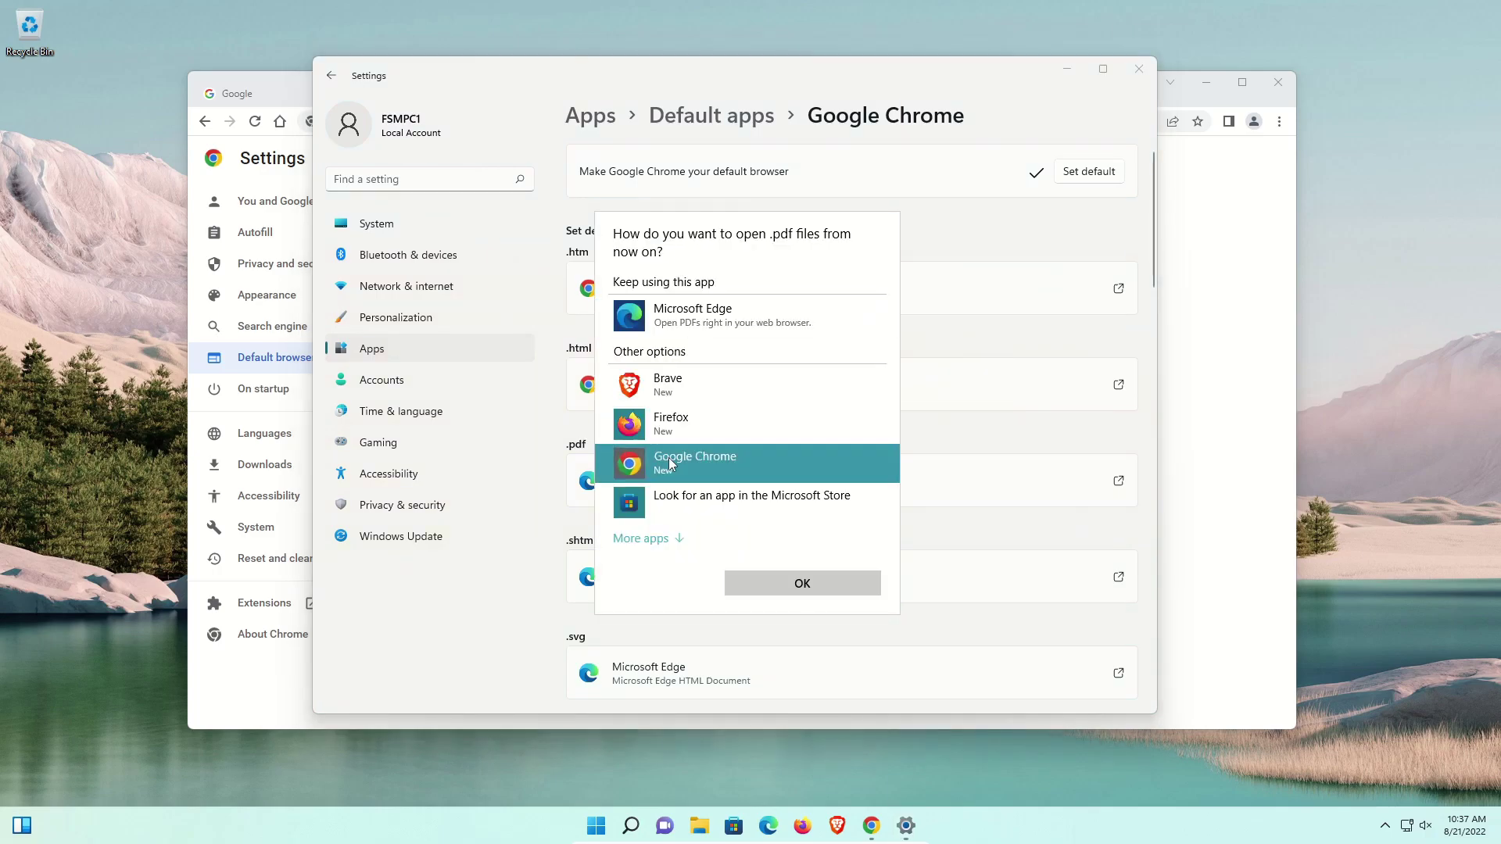
pyautogui.click(805, 585)
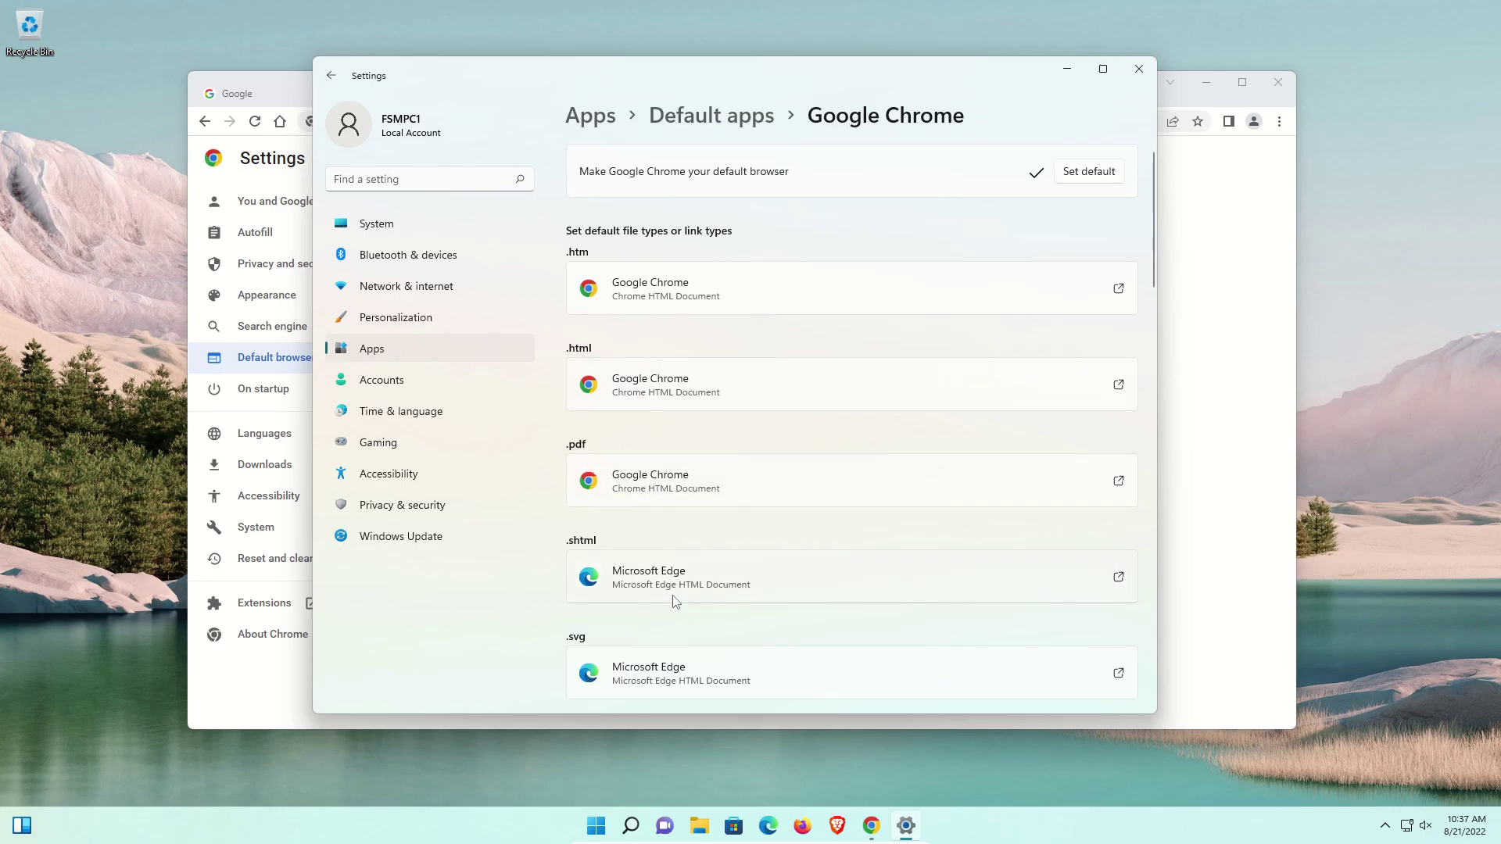
pyautogui.hotkey('alt', 'F4')
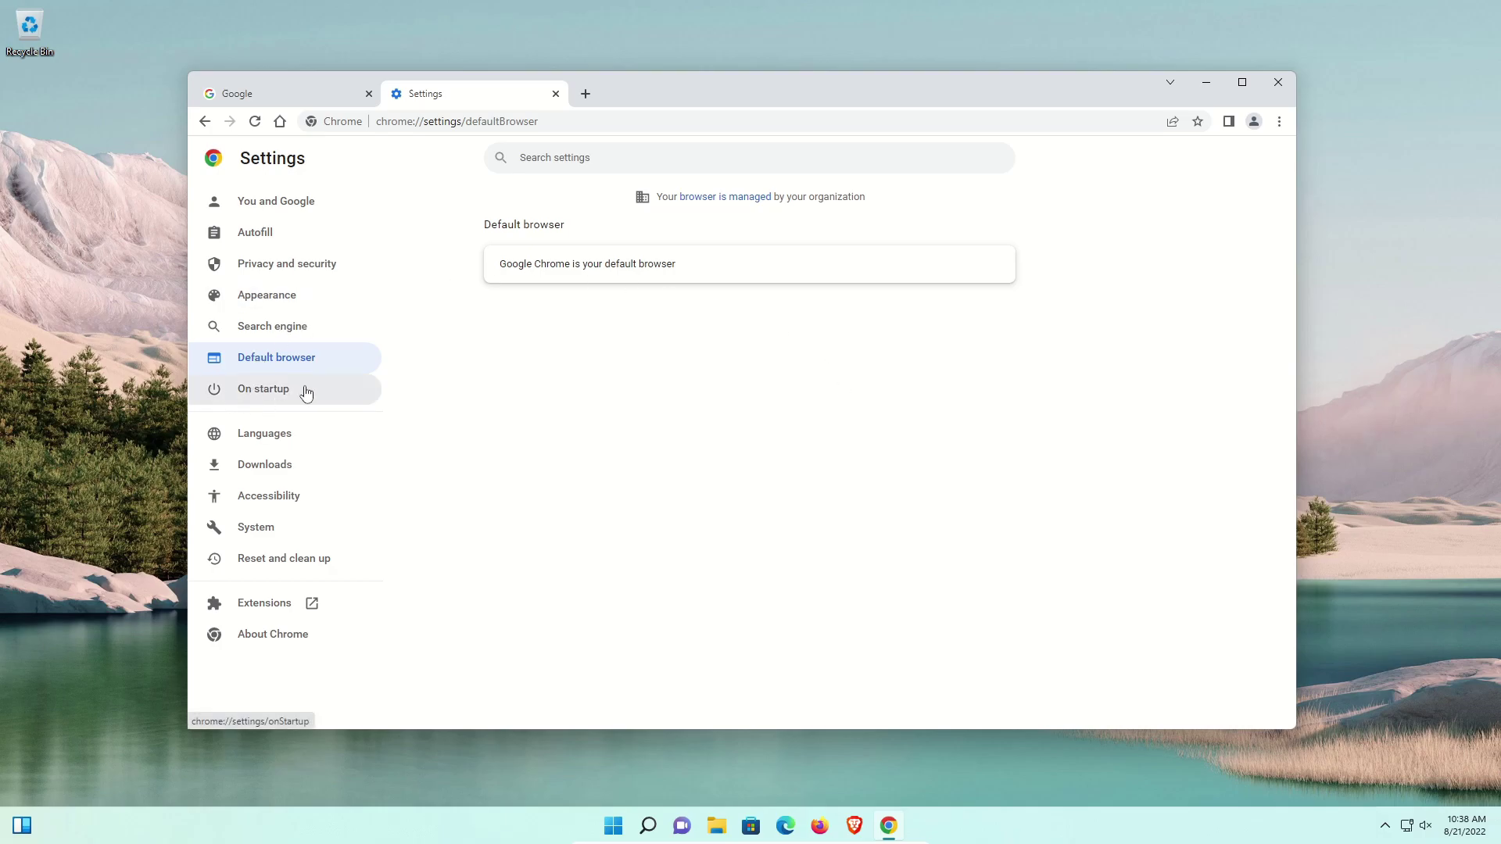
# Step: In the On startup settings, try Open the New Tab page and switch back to Open a specific page or set of pages
pyautogui.click(278, 393)
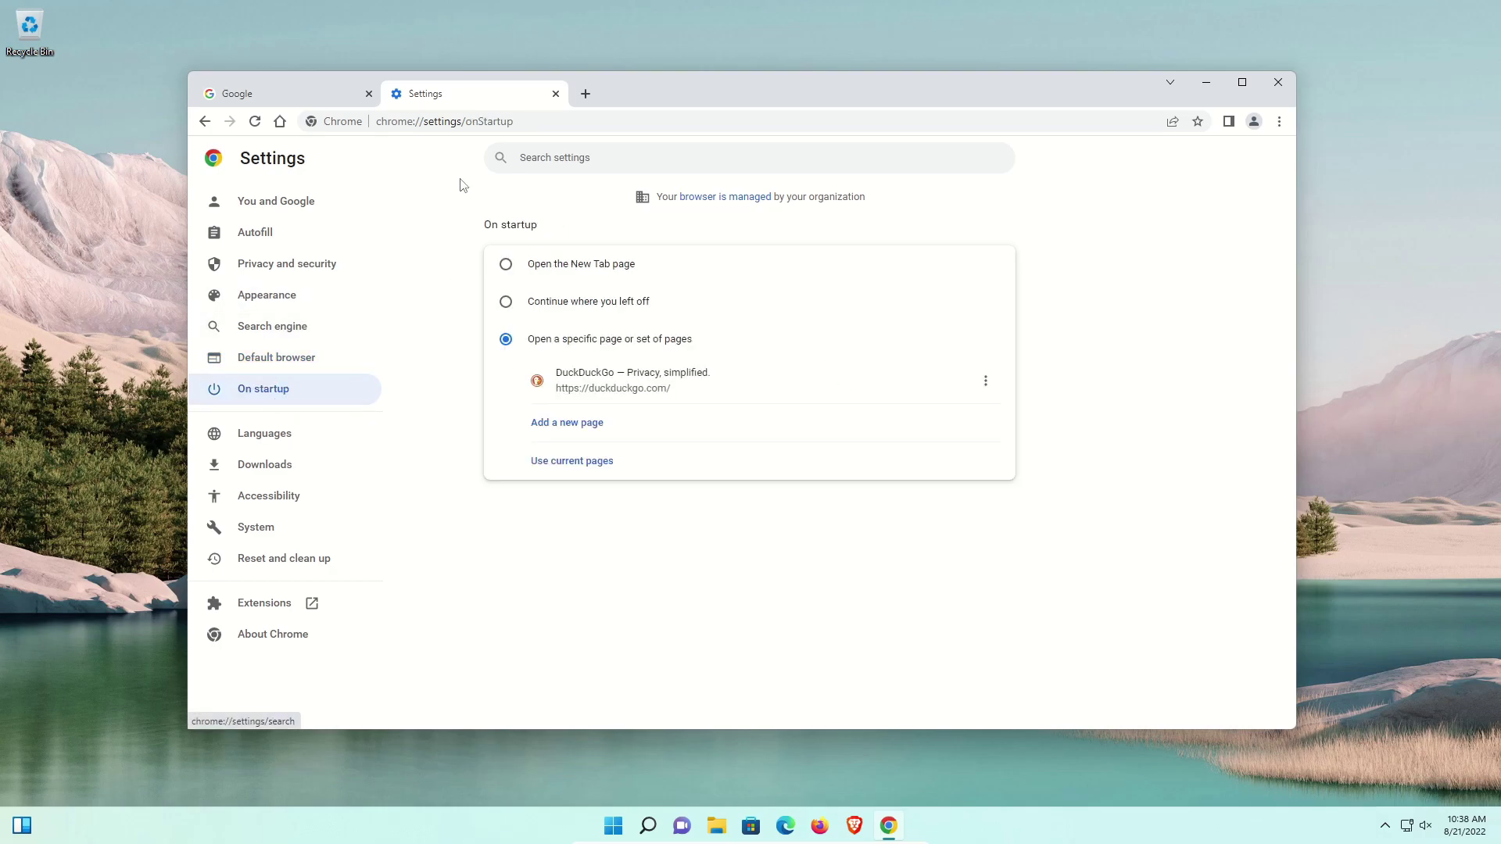
pyautogui.click(506, 267)
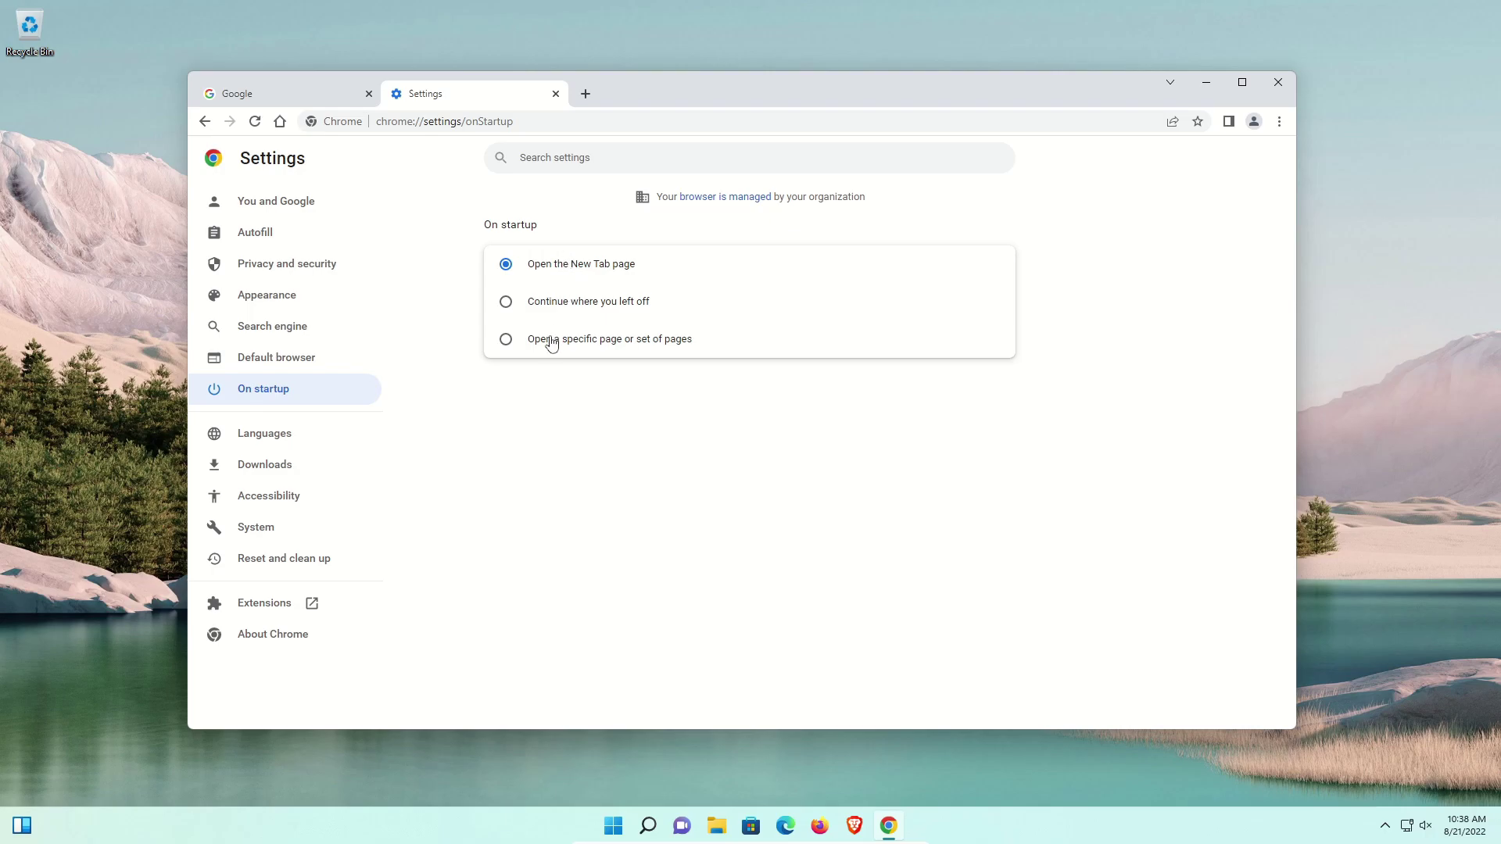
pyautogui.click(506, 345)
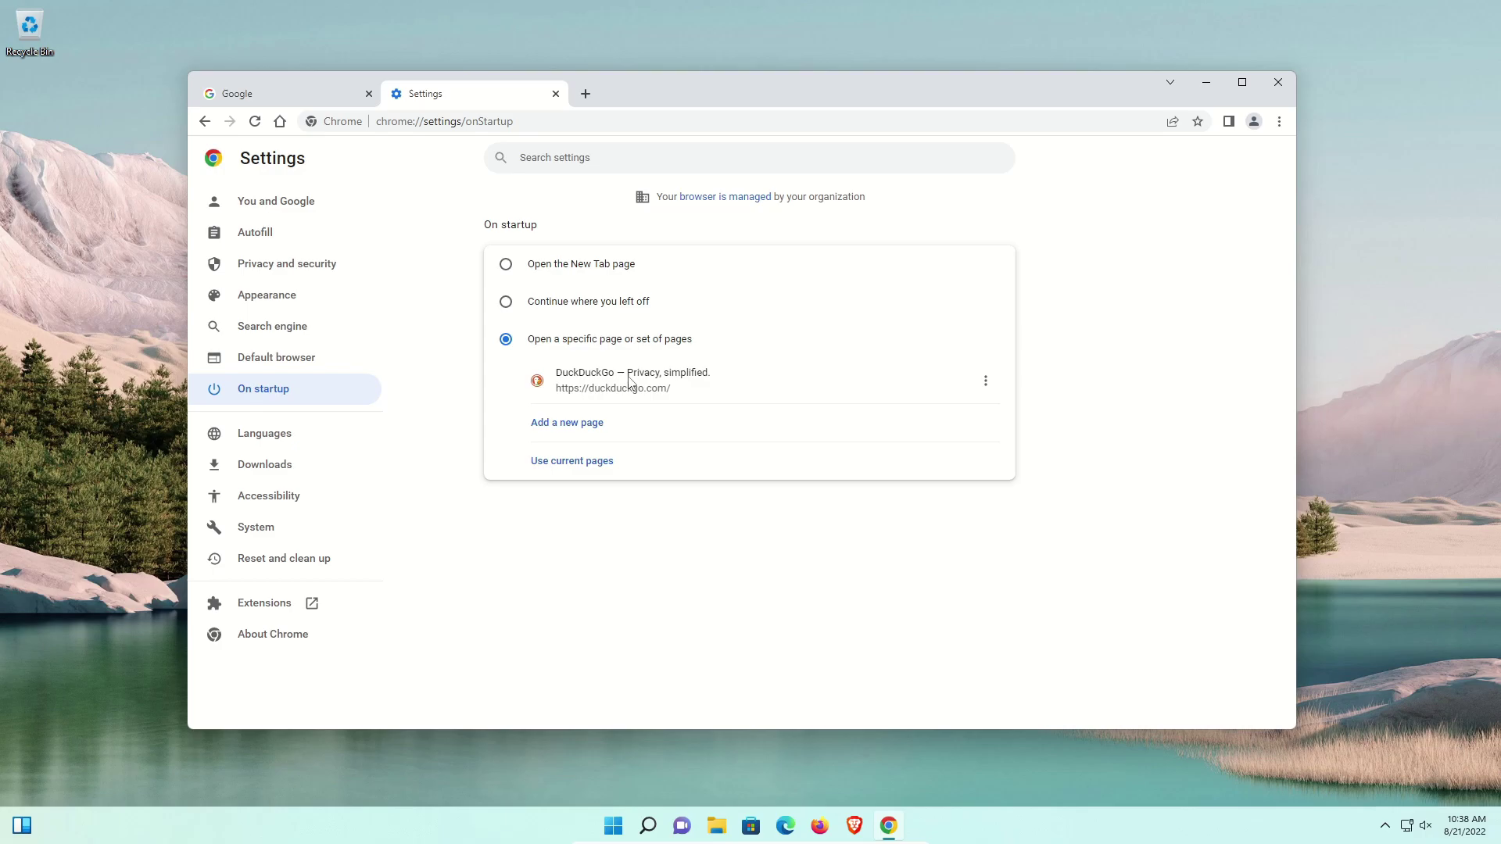
# Step: Check the actions available for the DuckDuckGo startup page and the option to add a new page
pyautogui.click(985, 381)
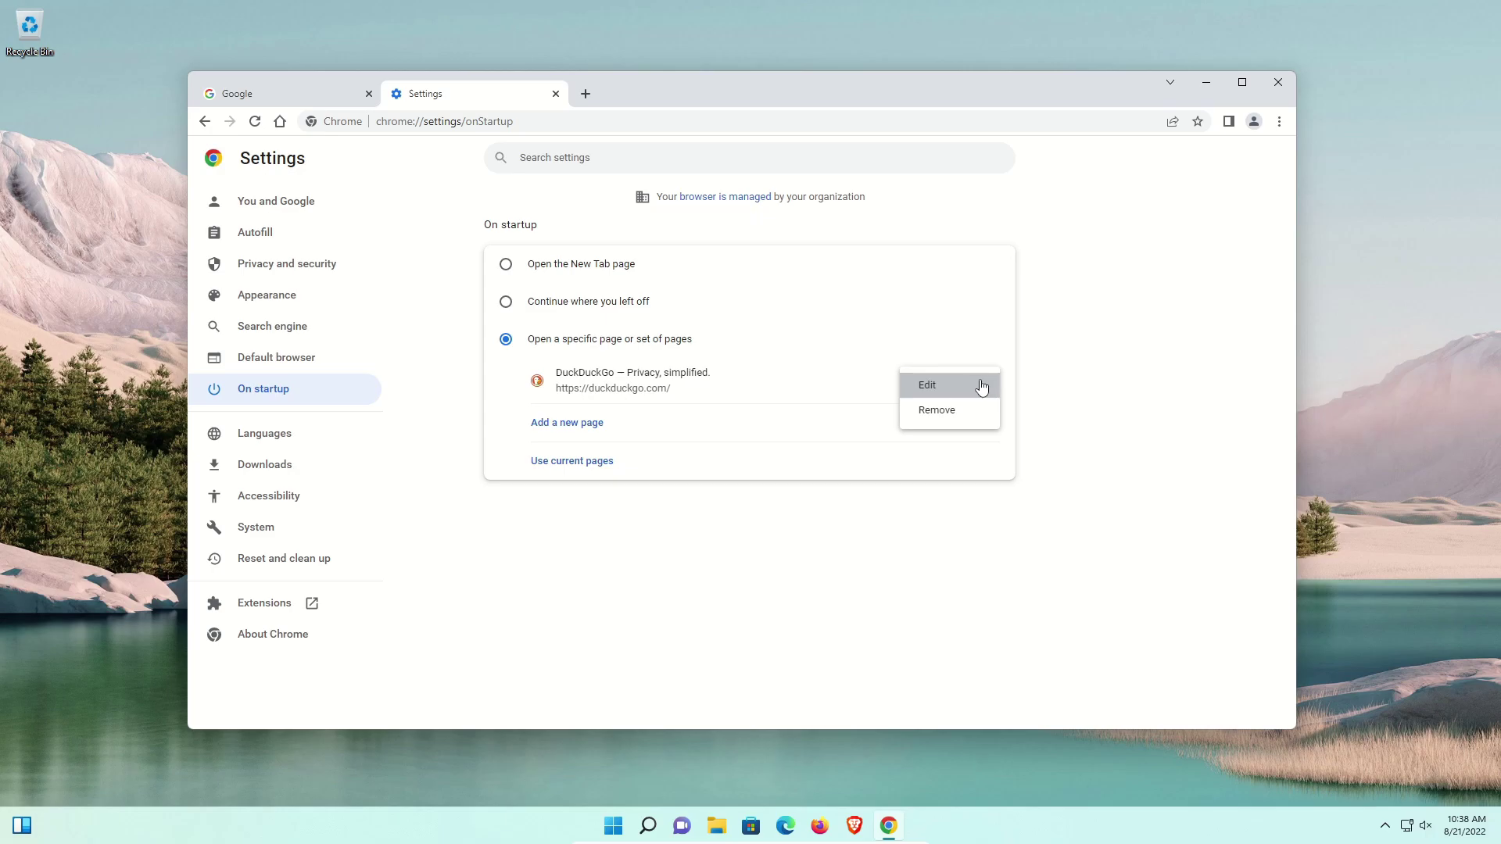
pyautogui.click(551, 432)
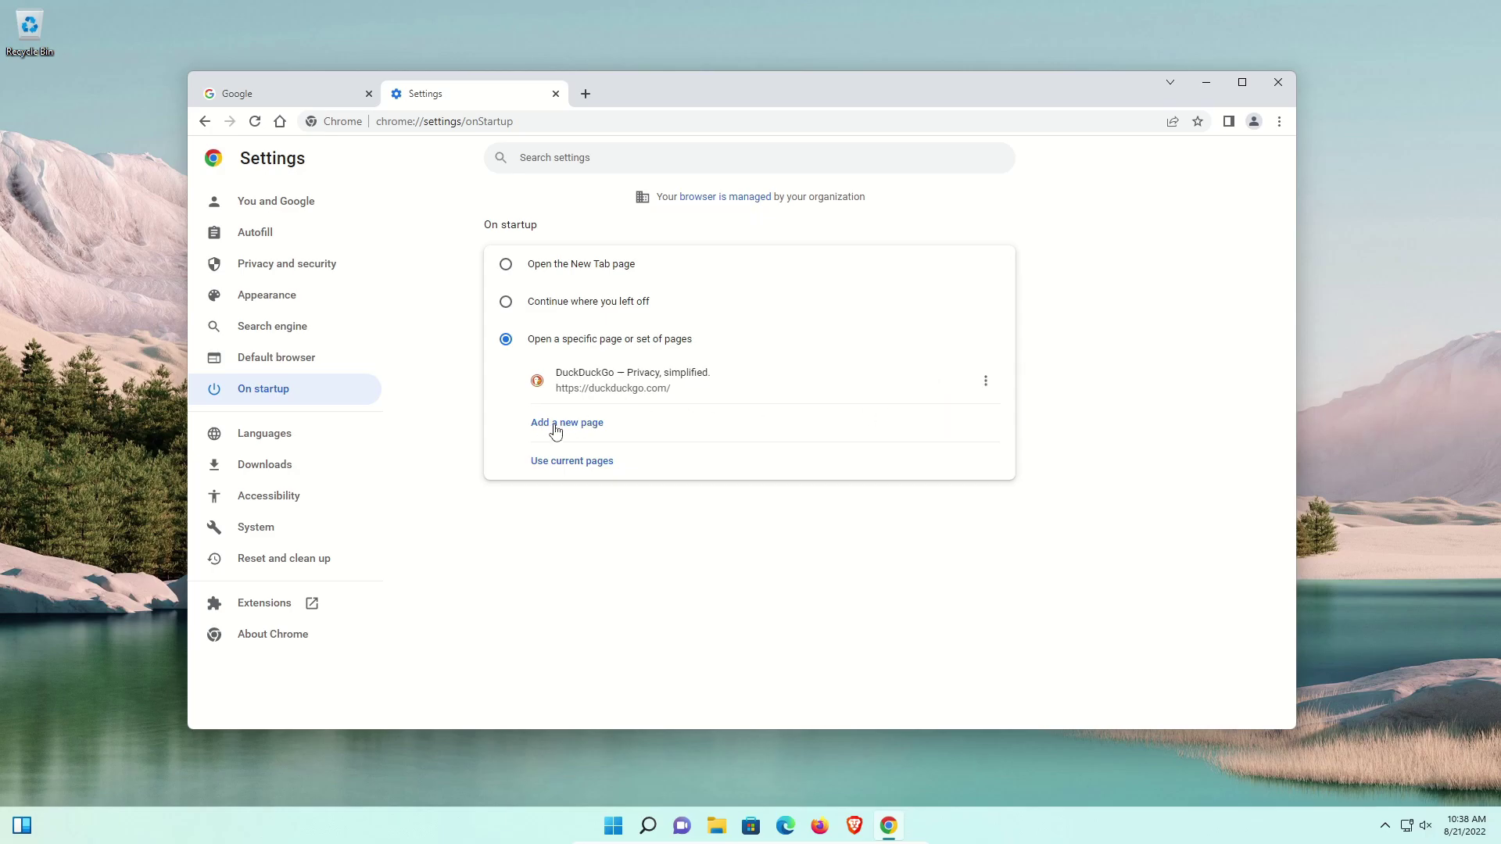
pyautogui.click(567, 424)
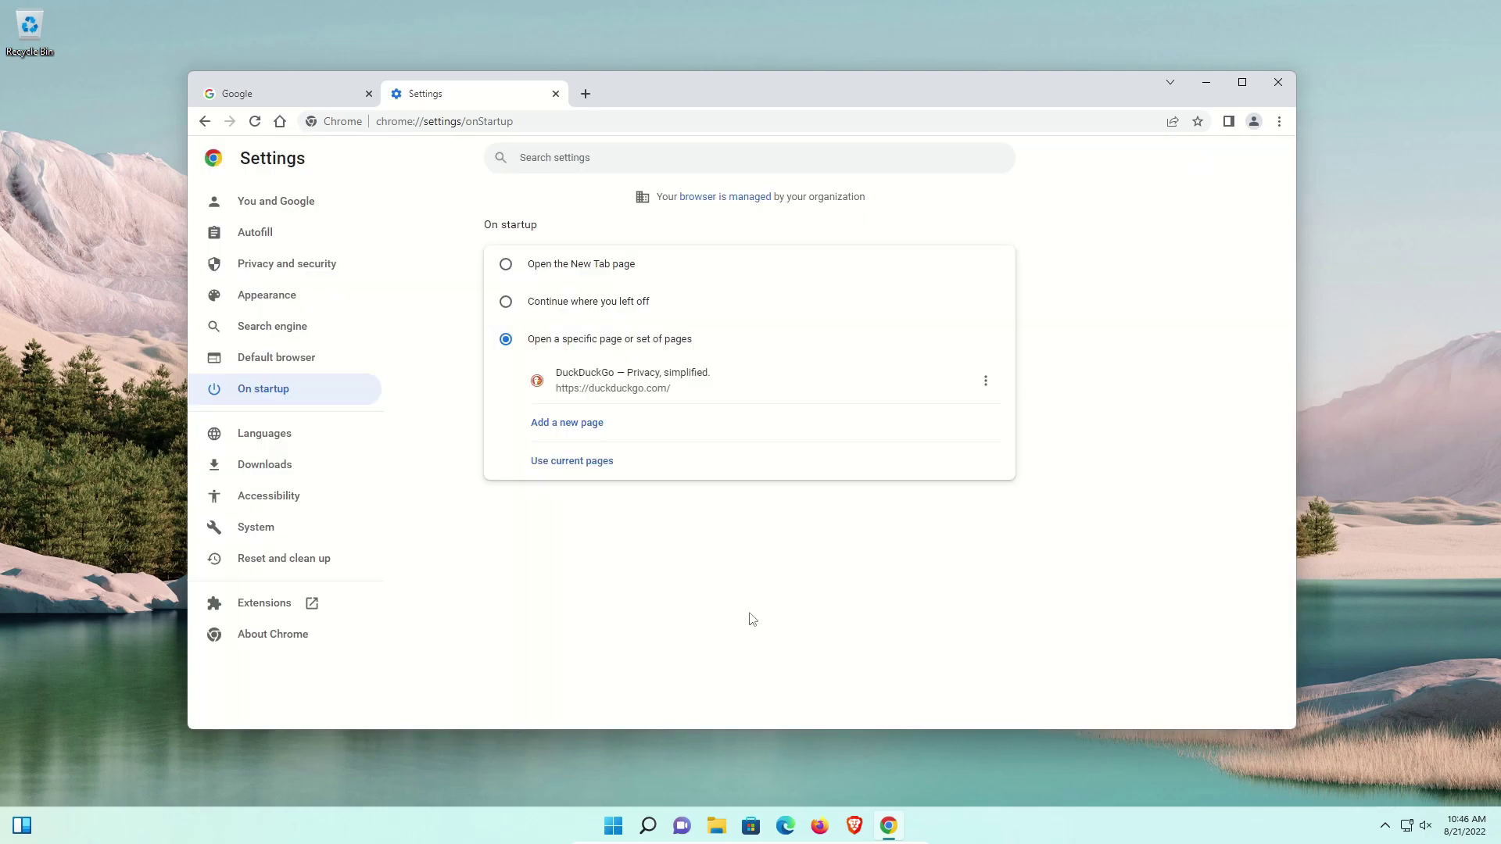
# Step: Review the Languages settings, including the list of languages available to add and the spell check options, without adding a language
pyautogui.click(254, 443)
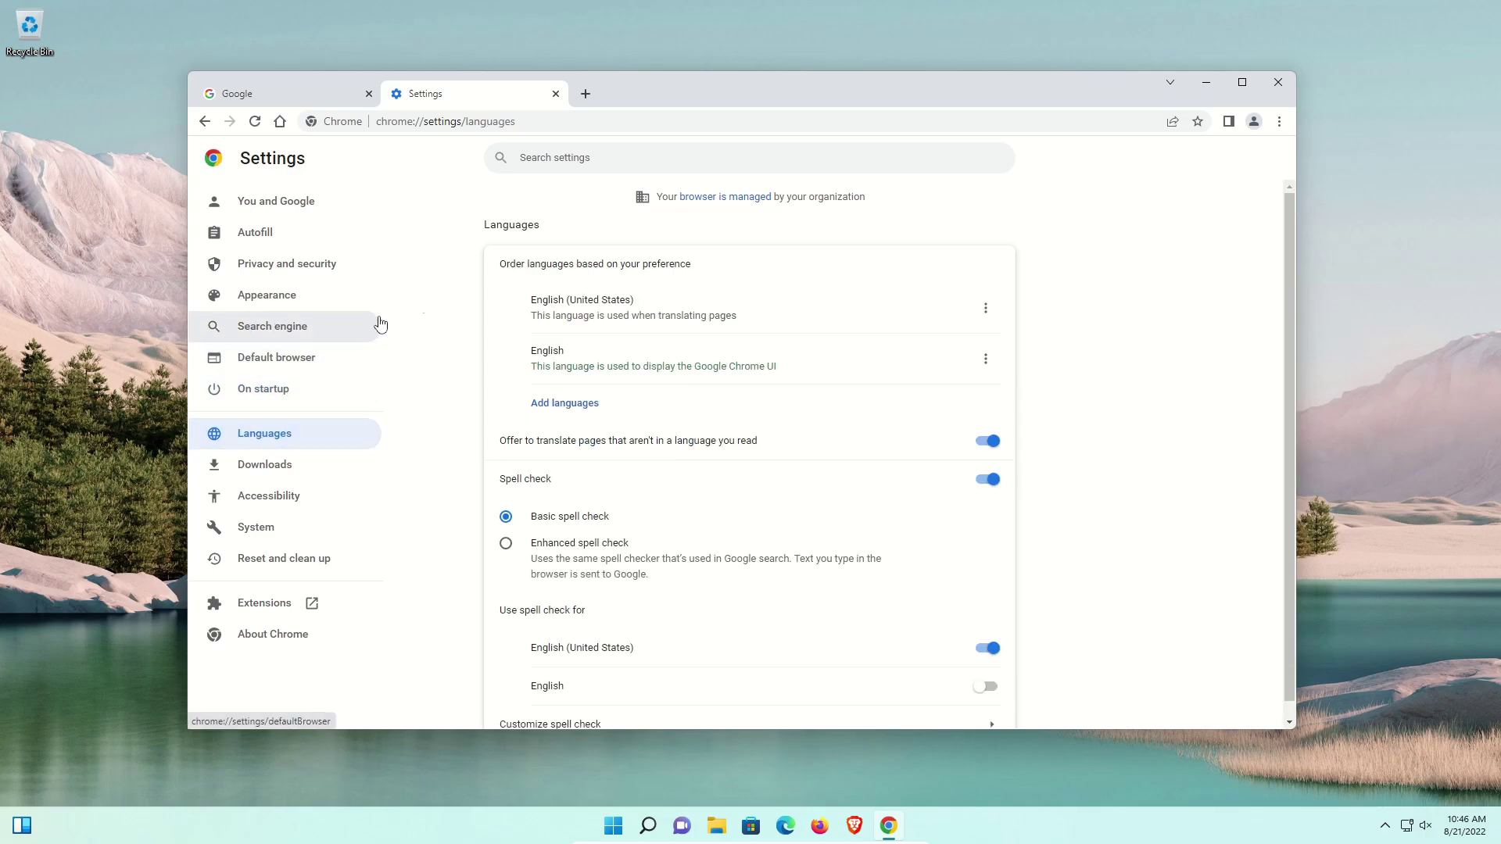
pyautogui.click(563, 411)
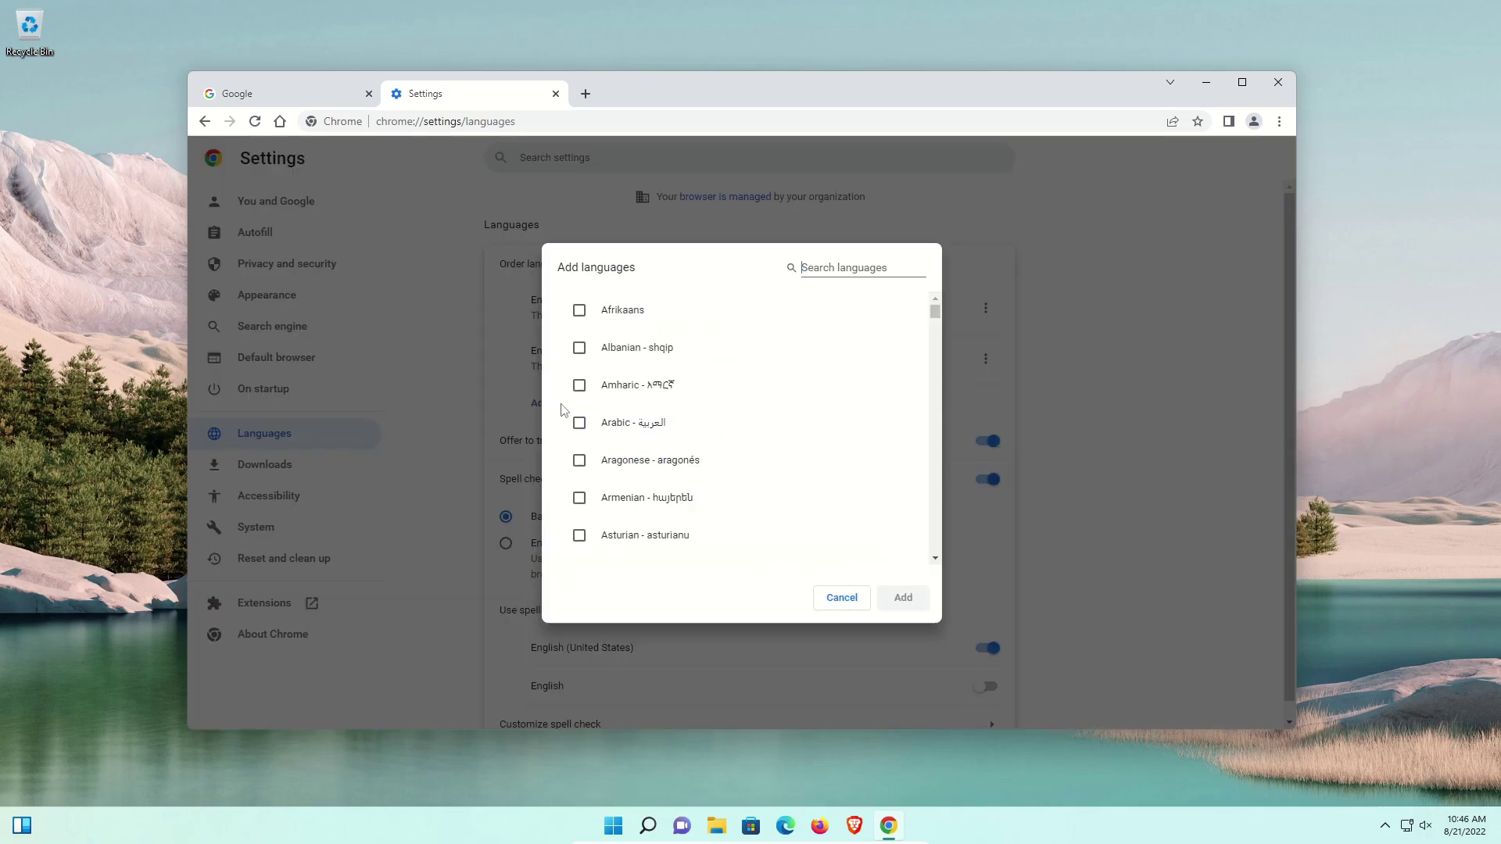
pyautogui.scroll(-5, 748, 381)
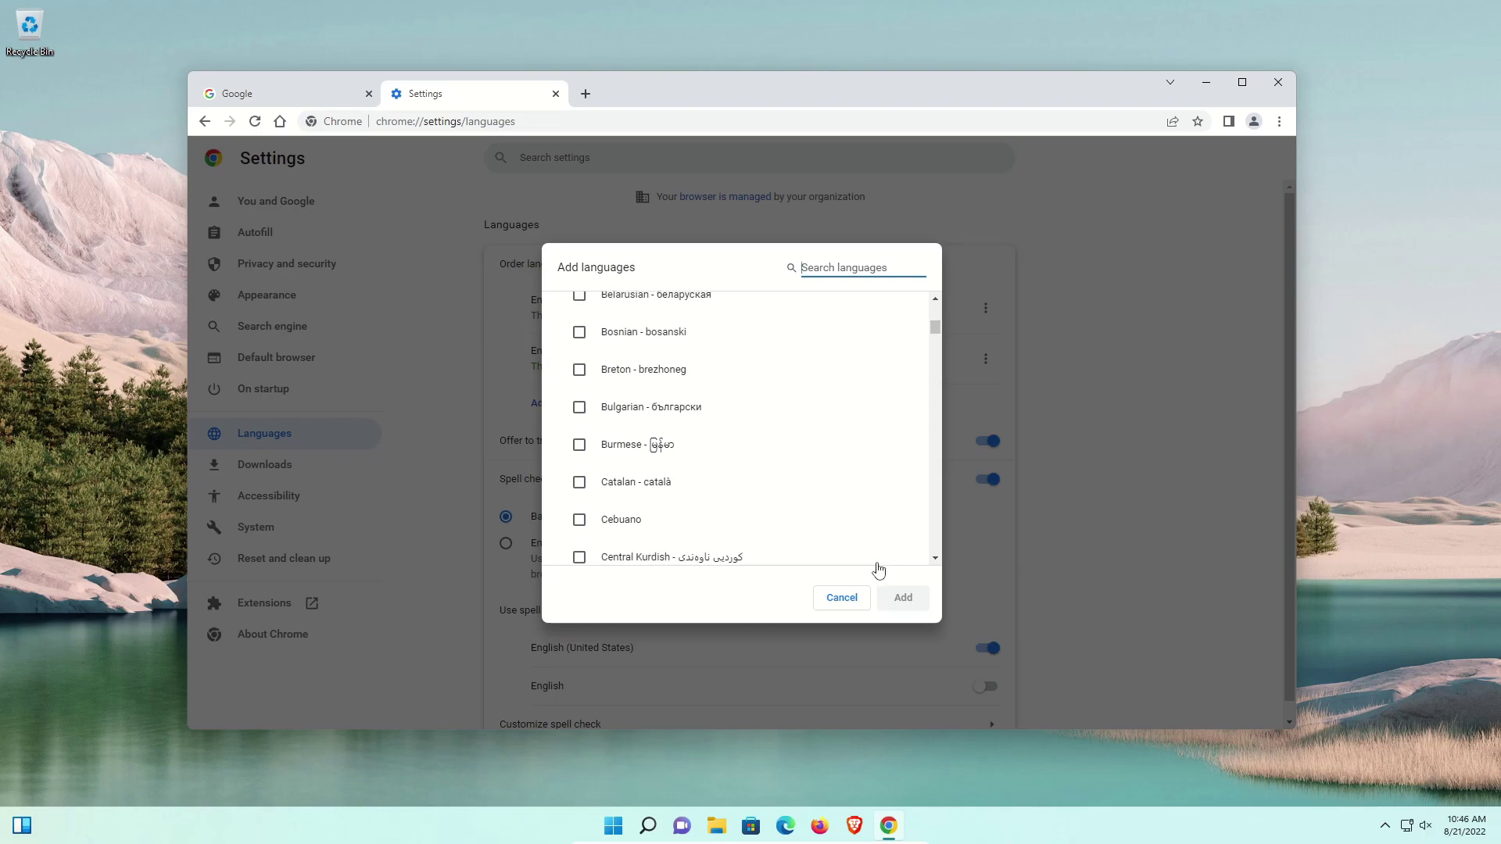
pyautogui.click(842, 598)
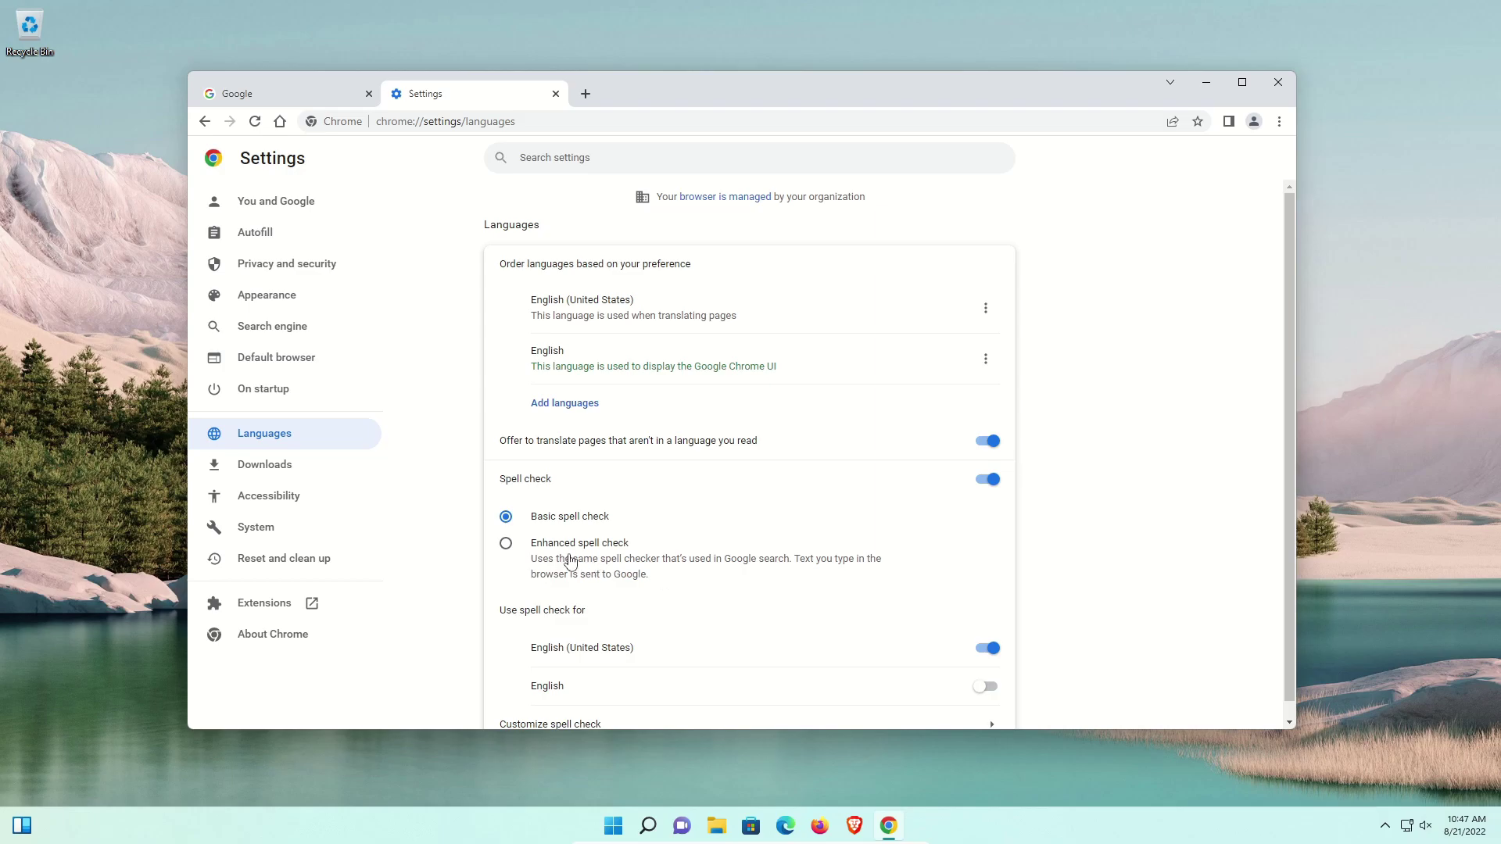
pyautogui.scroll(-1, 555, 587)
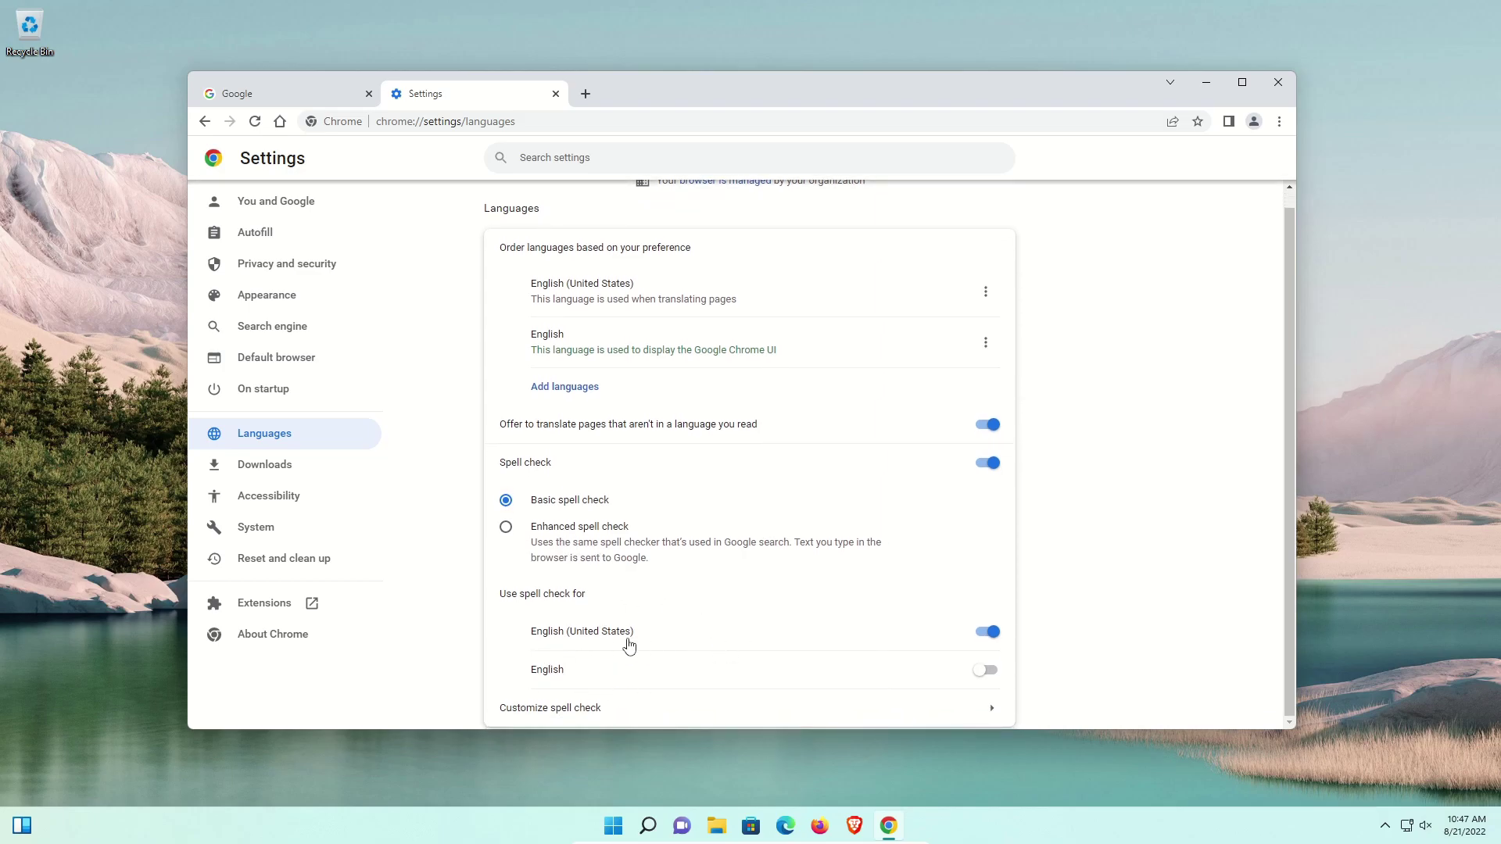
# Step: Review the download location and the ask-before-downloading option, and look over the Accessibility settings
pyautogui.click(265, 469)
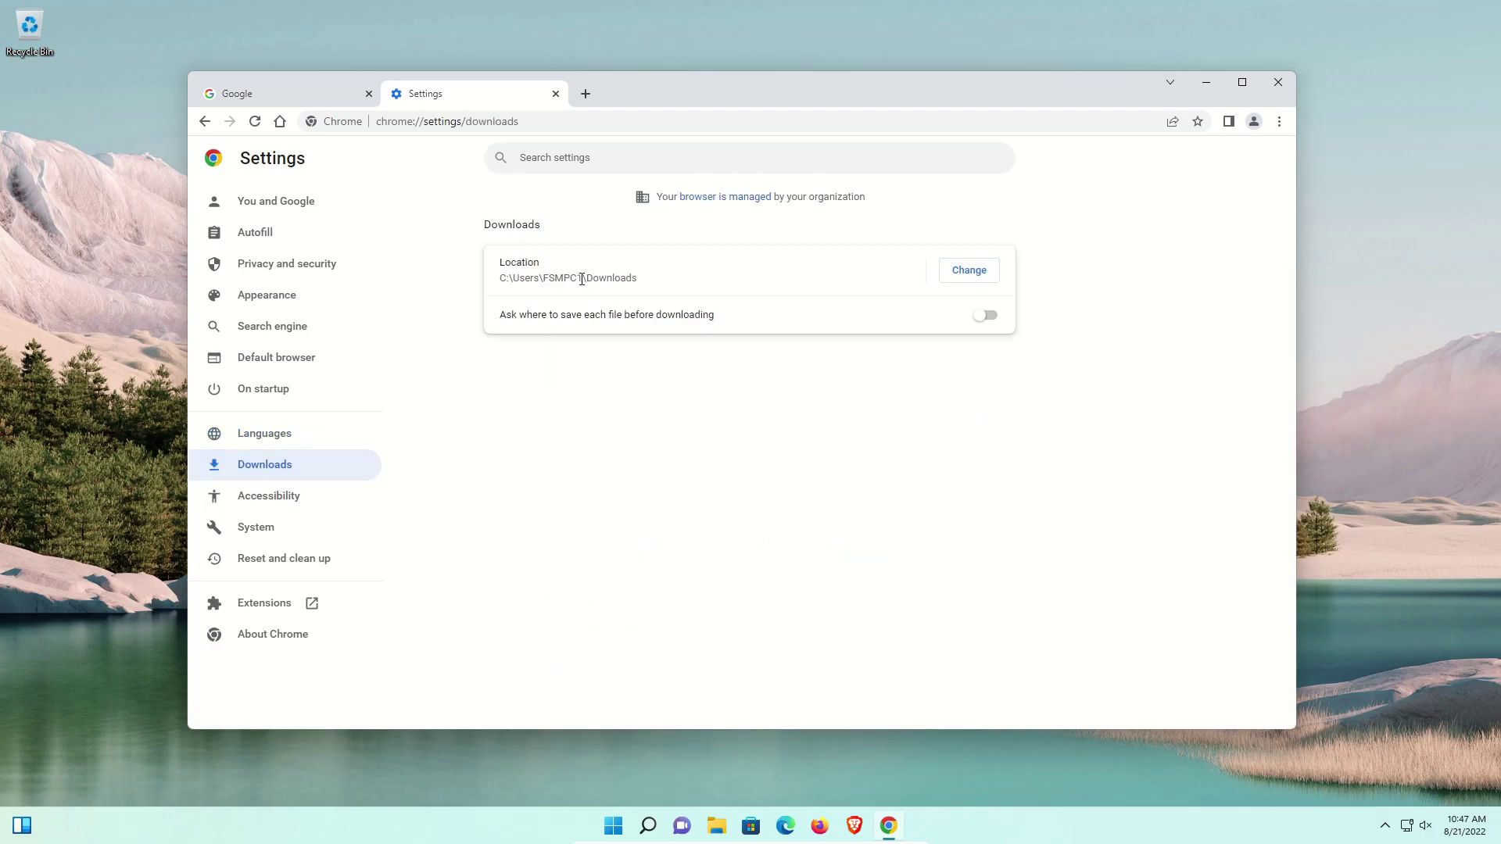
pyautogui.moveTo(582, 280); pyautogui.dragTo(649, 291)
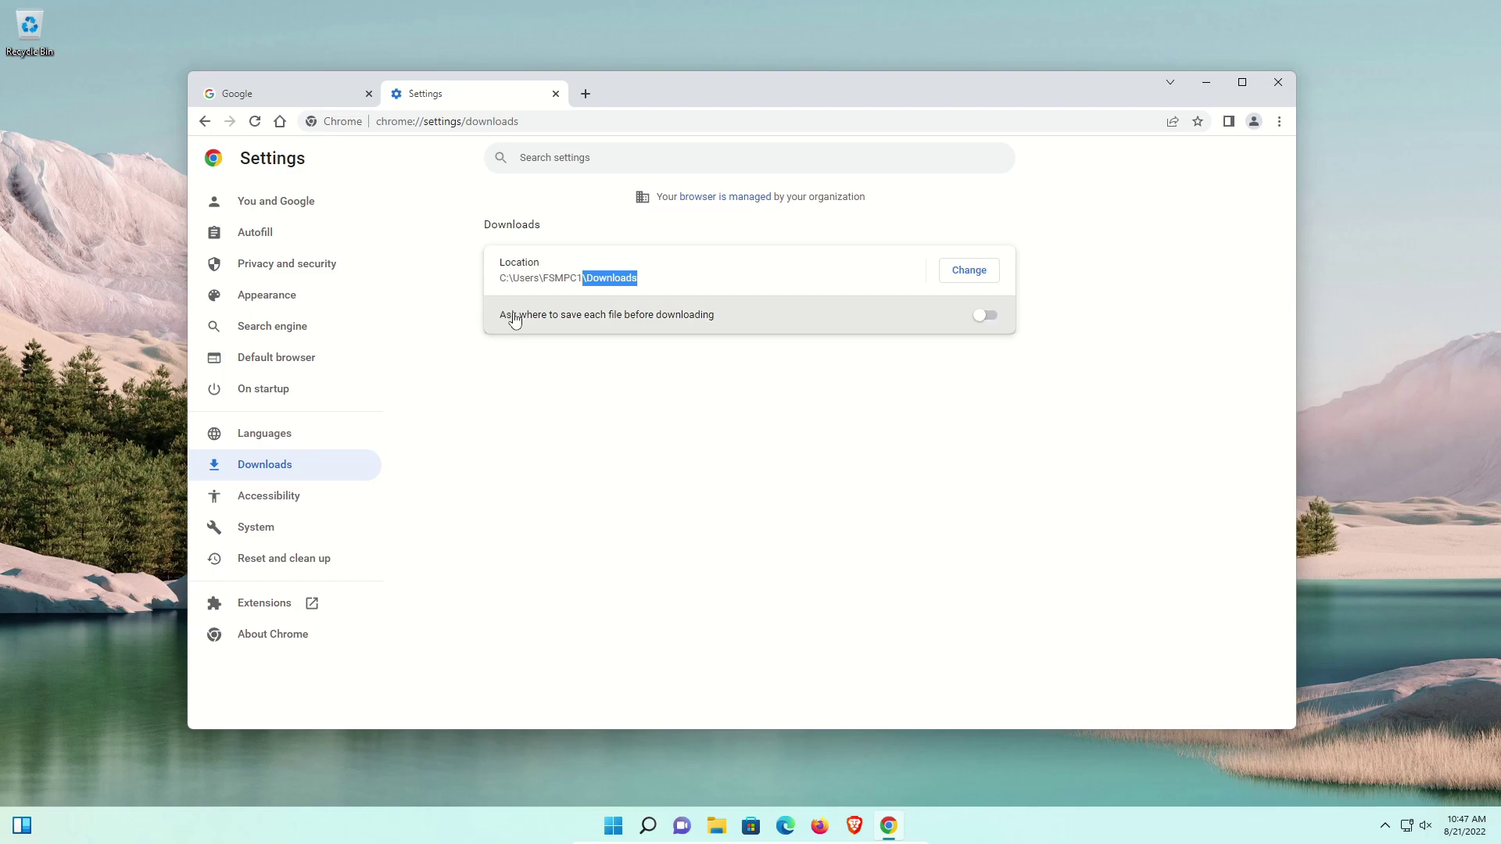
pyautogui.click(260, 501)
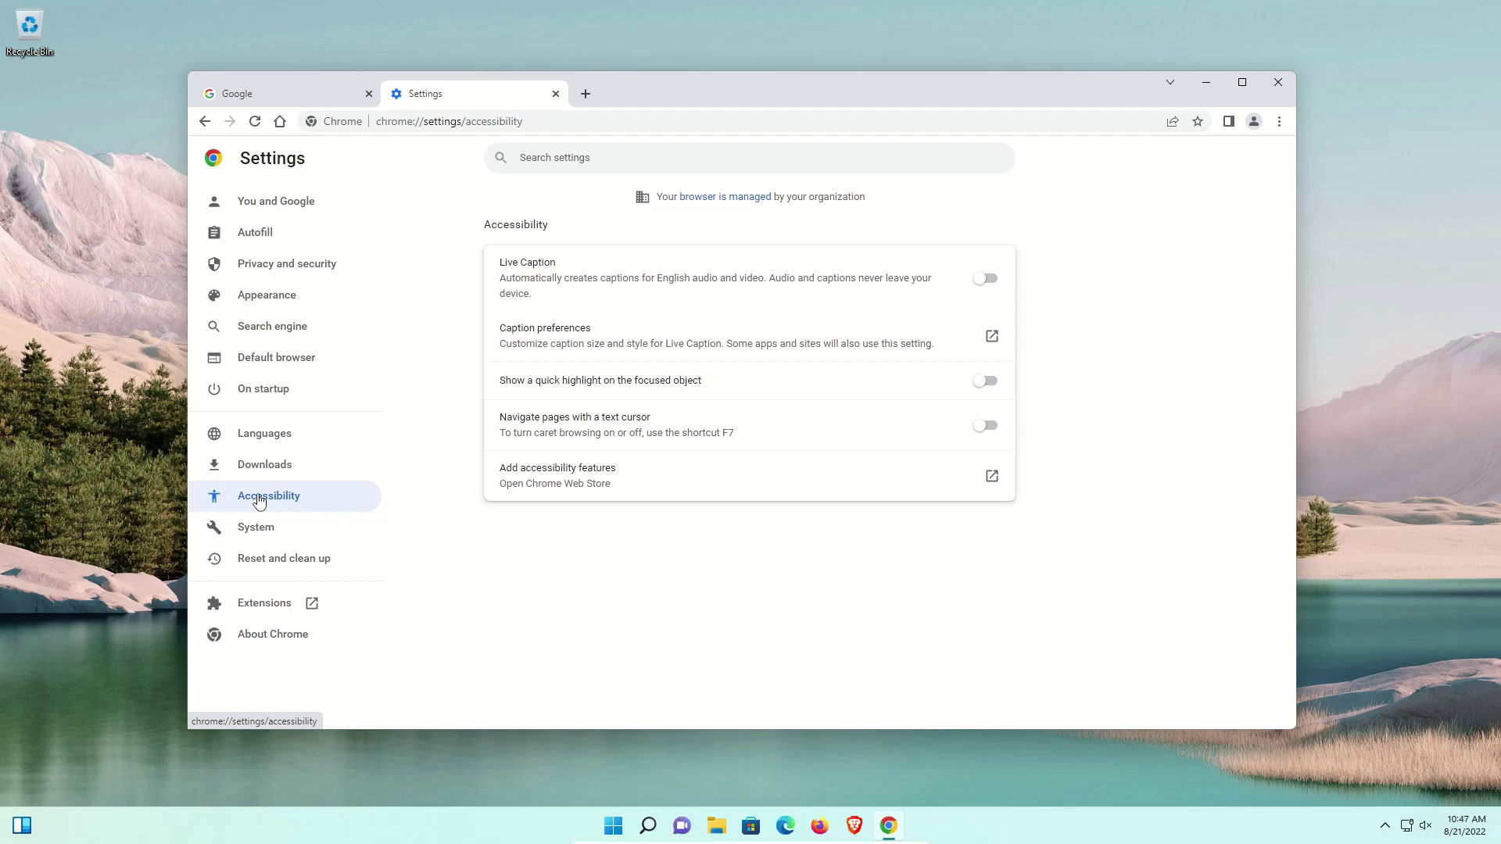
# Step: In the System settings, turn off continuing to run background apps when Google Chrome is closed
pyautogui.click(249, 529)
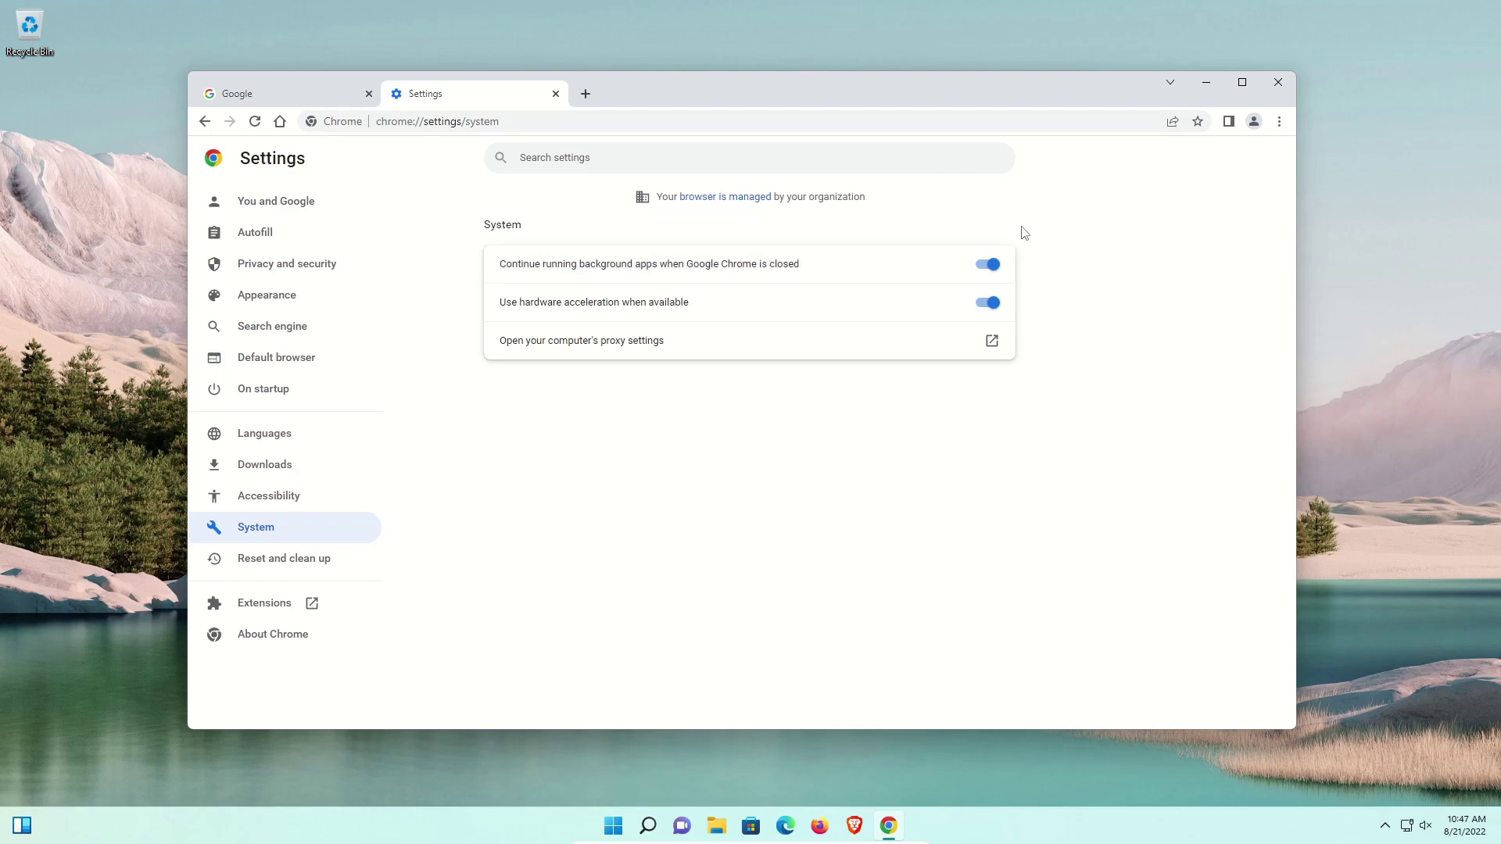
pyautogui.click(990, 266)
# Step: Review what restoring Chrome's settings to their original defaults affects, dismiss the reset without applying it, and check the Clean up computer page
pyautogui.click(253, 560)
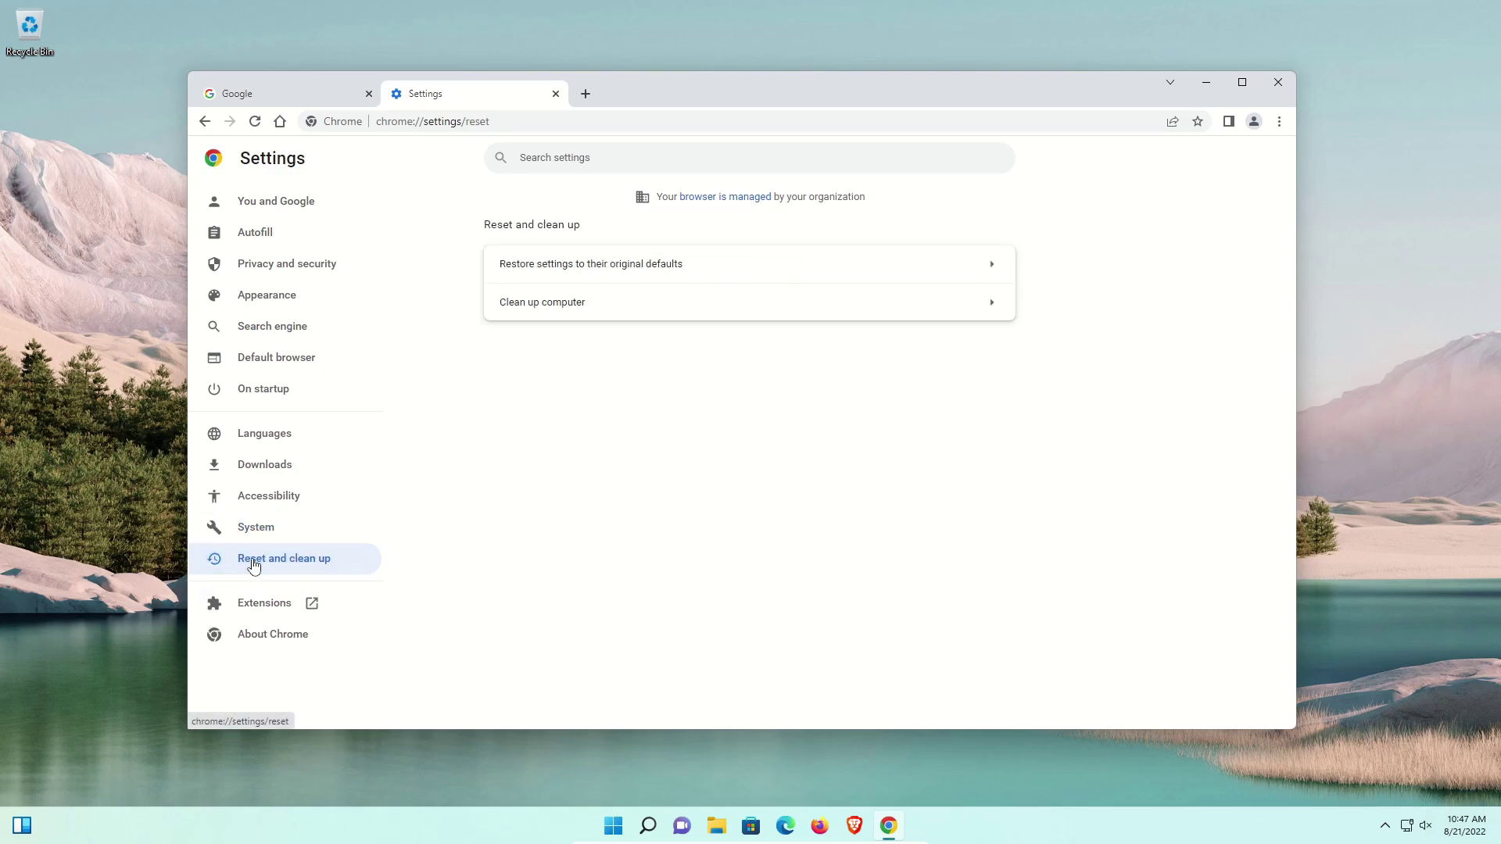
pyautogui.click(625, 271)
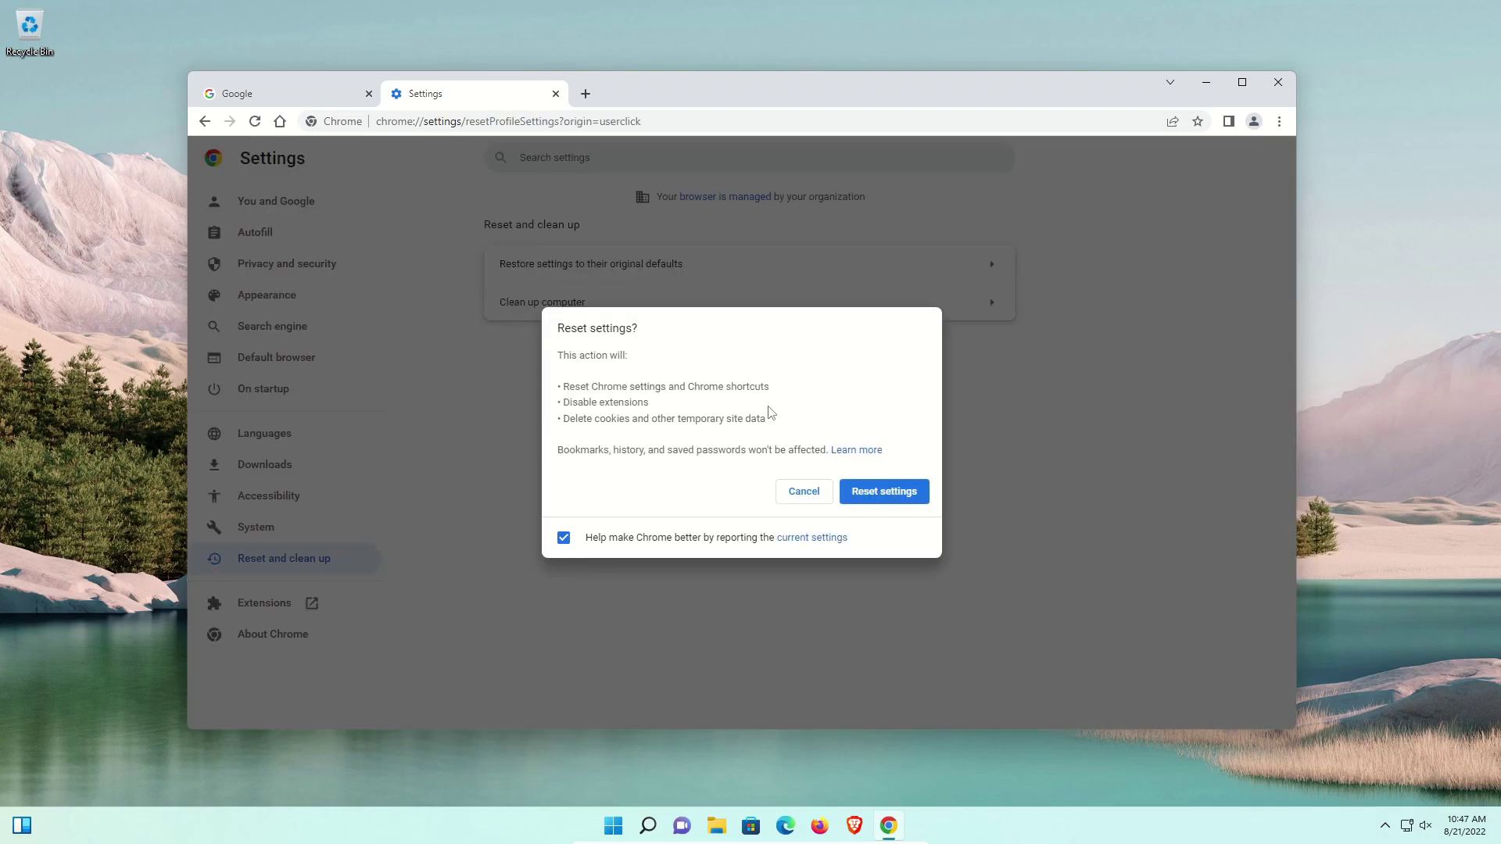
pyautogui.moveTo(770, 419); pyautogui.dragTo(559, 383)
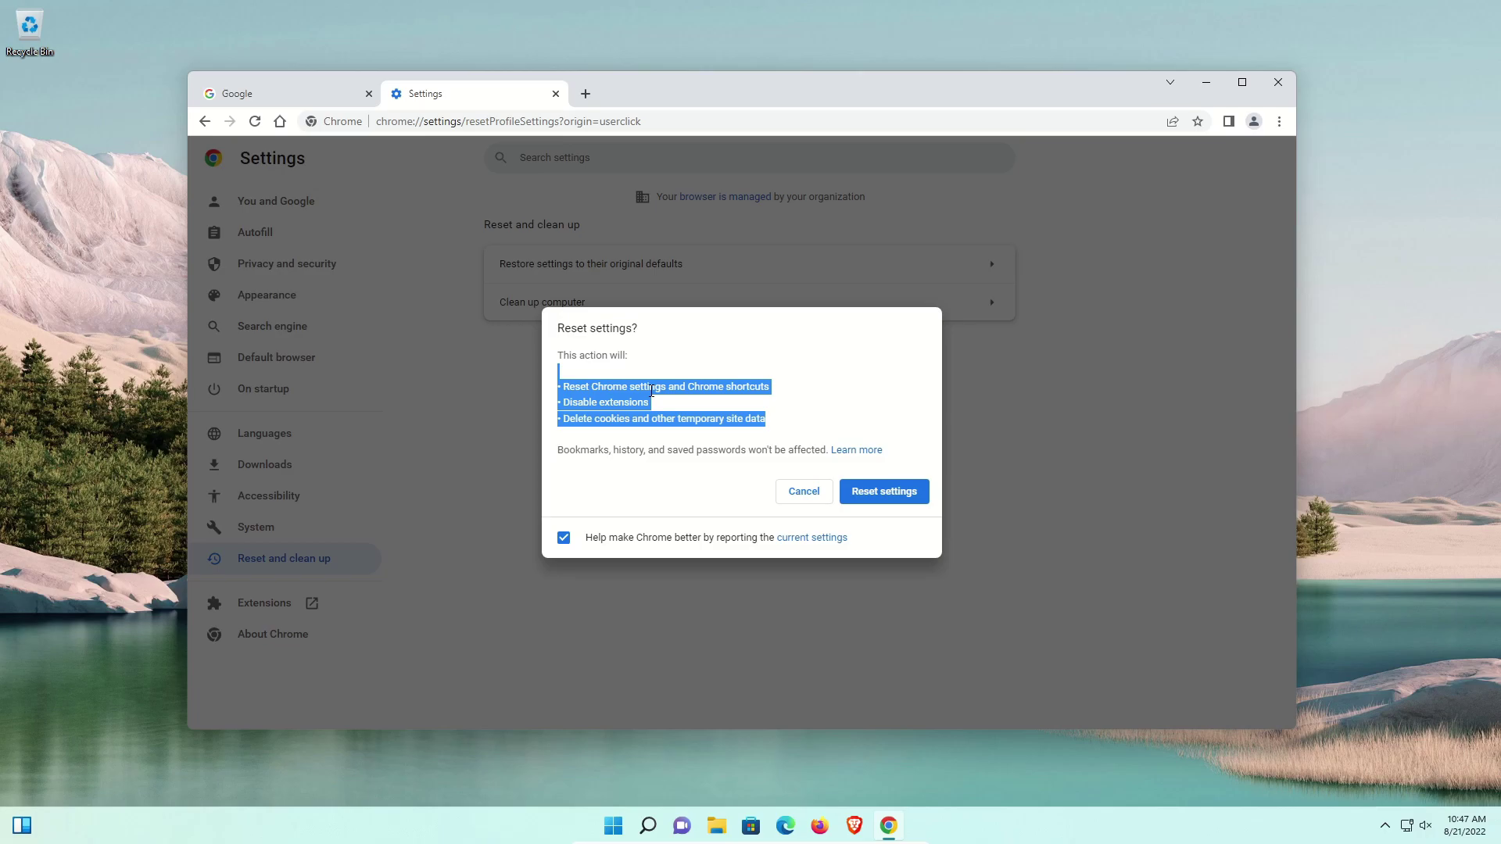
pyautogui.moveTo(573, 445); pyautogui.dragTo(781, 447)
pyautogui.press('Escape')
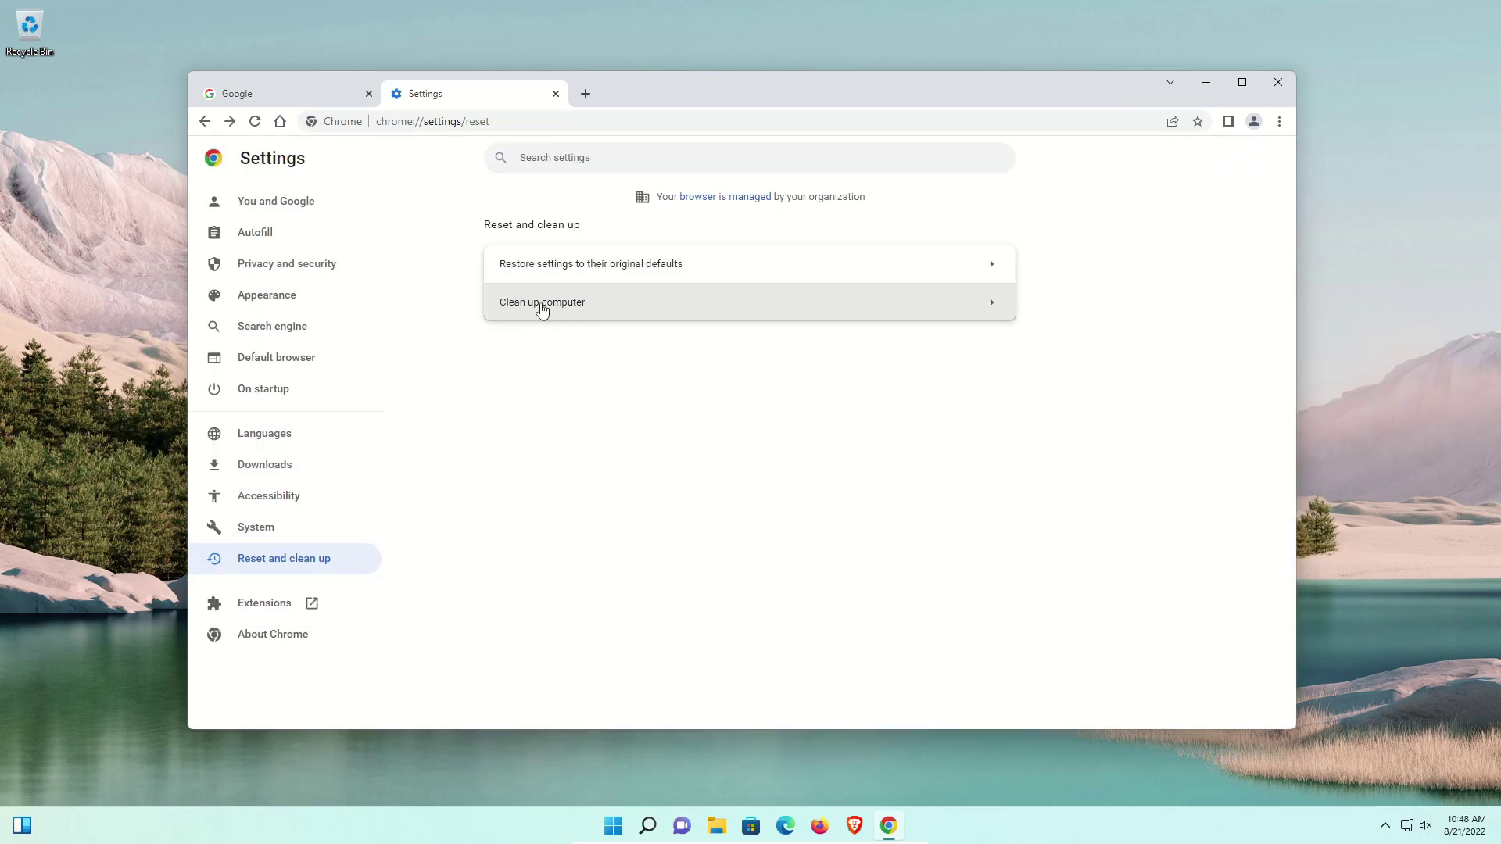
pyautogui.click(592, 311)
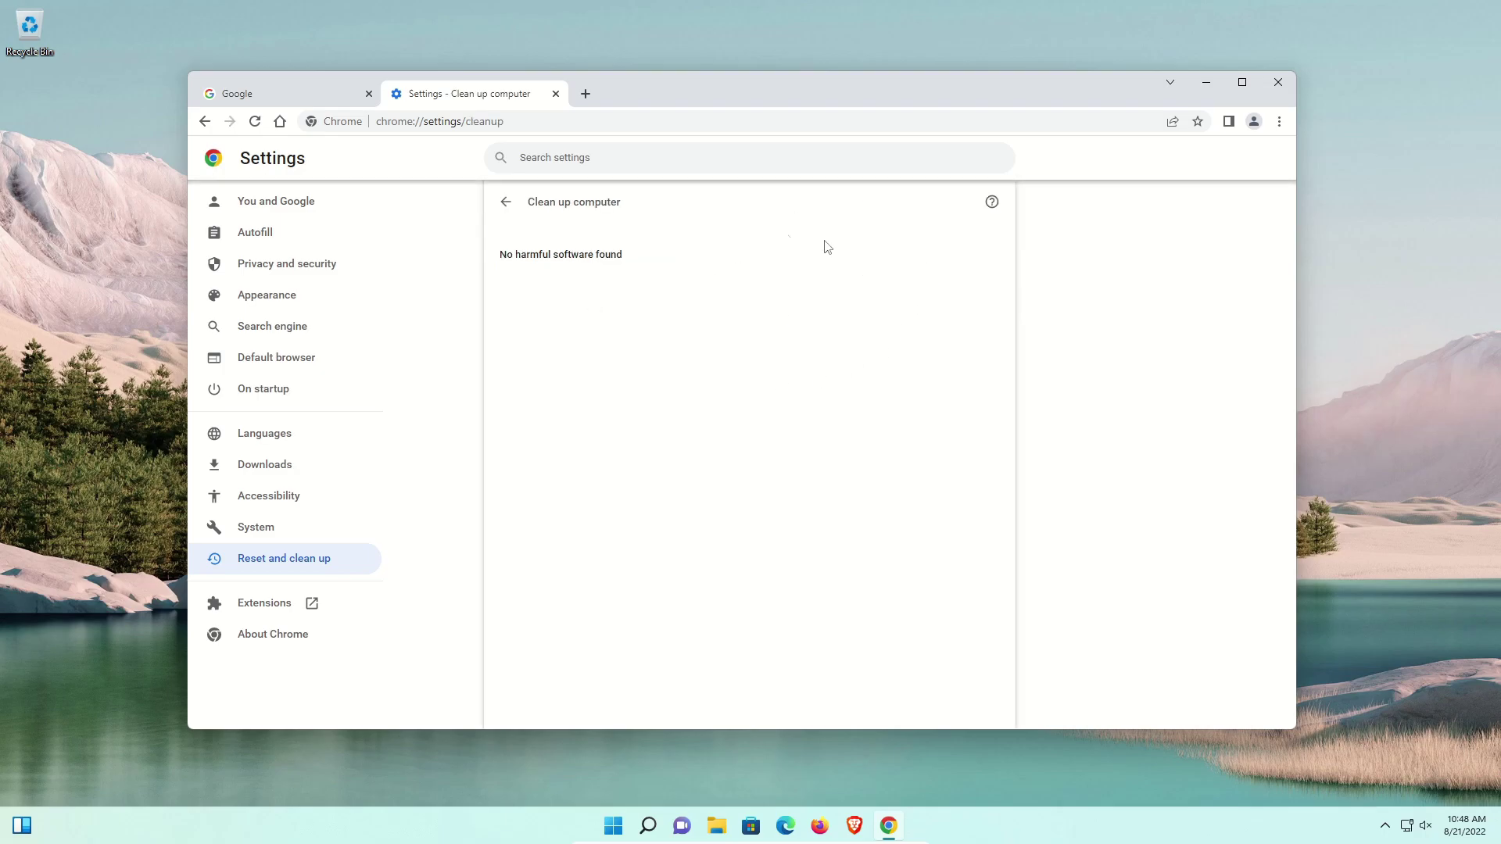
pyautogui.click(506, 202)
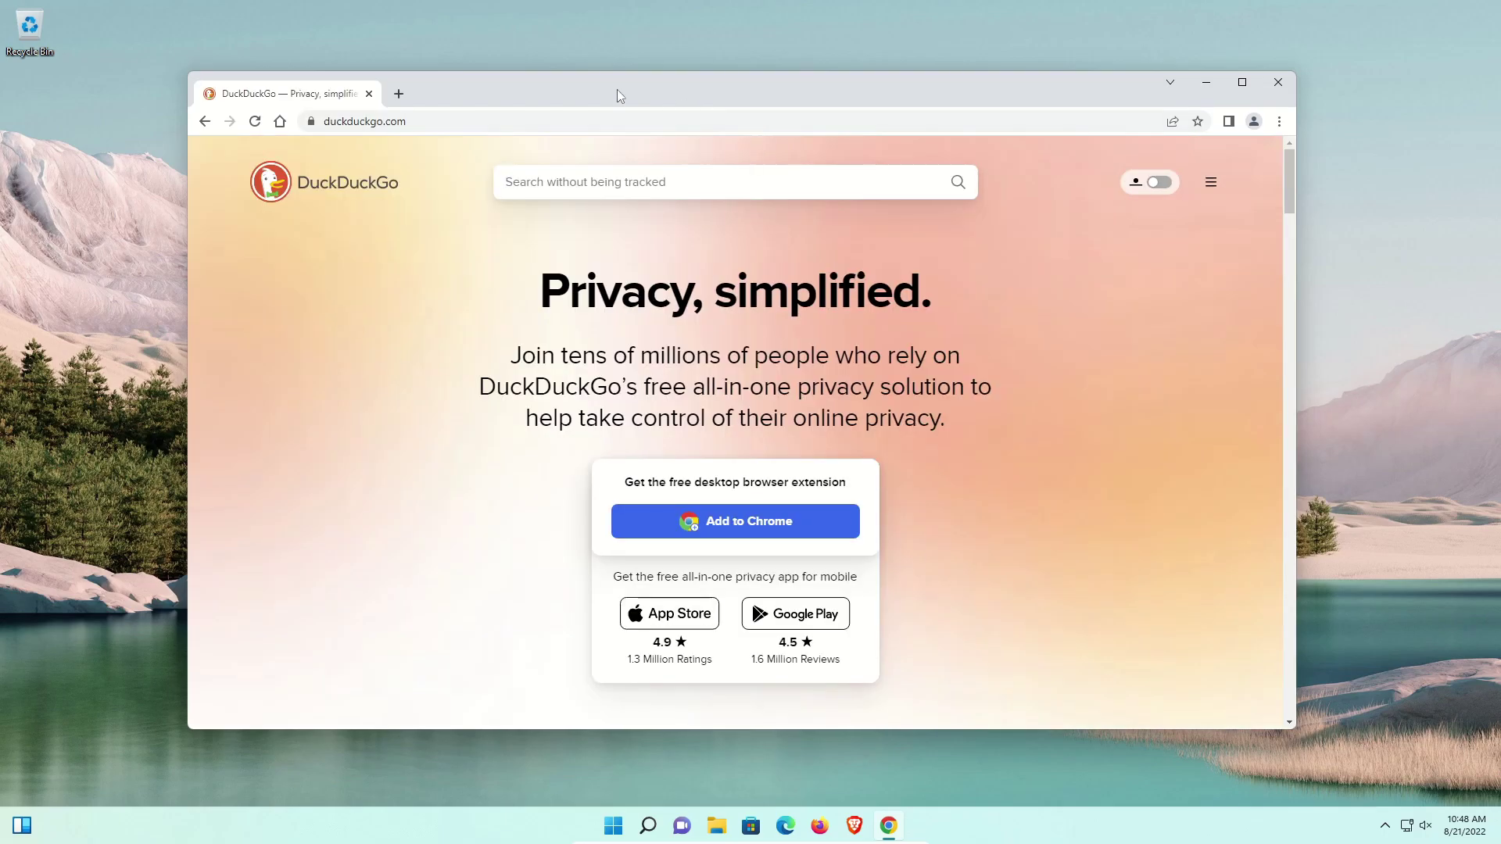
pyautogui.moveTo(617, 90)
pyautogui.mouseDown()
pyautogui.moveTo(697, 61)
pyautogui.moveTo(621, 79)
pyautogui.mouseUp()
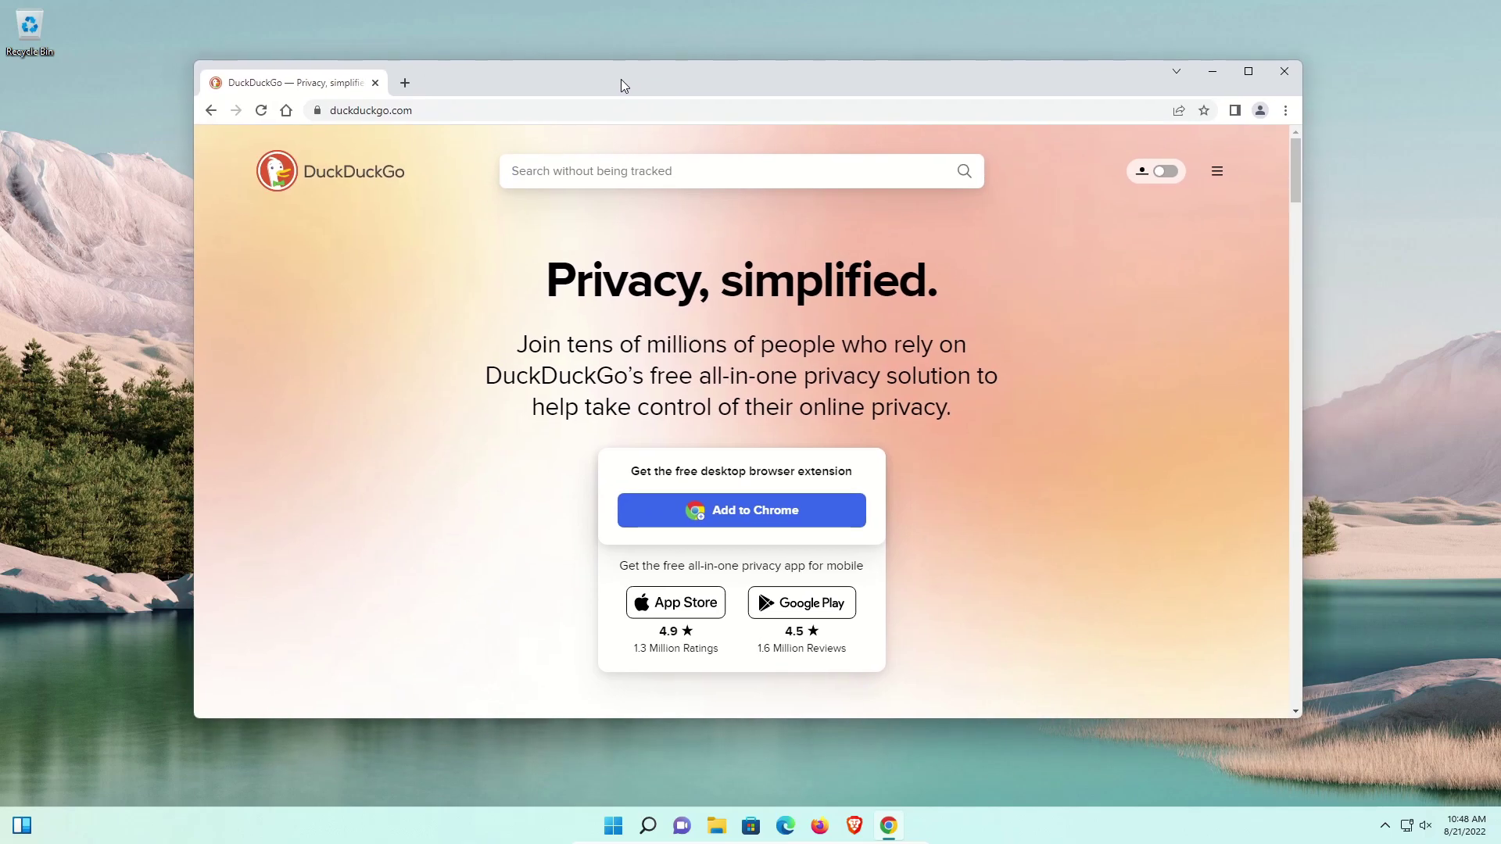